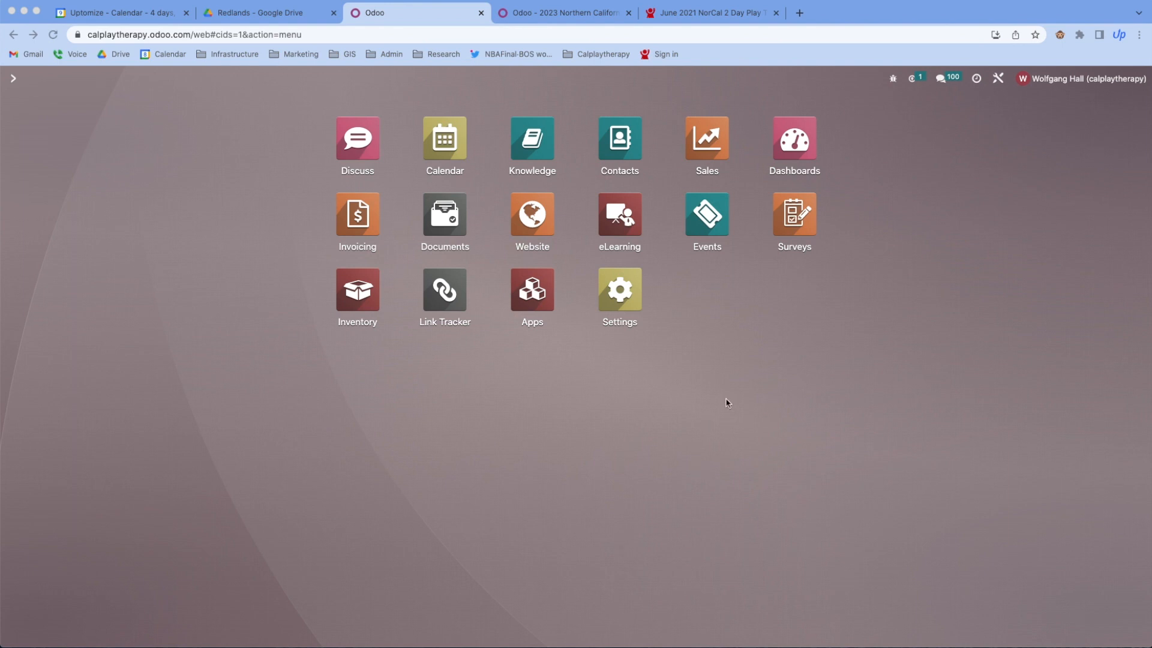
# Open the 2023 Northern California Conference event, review its ticket prices and sale dates, and return to the events overview
pyautogui.click(709, 223)
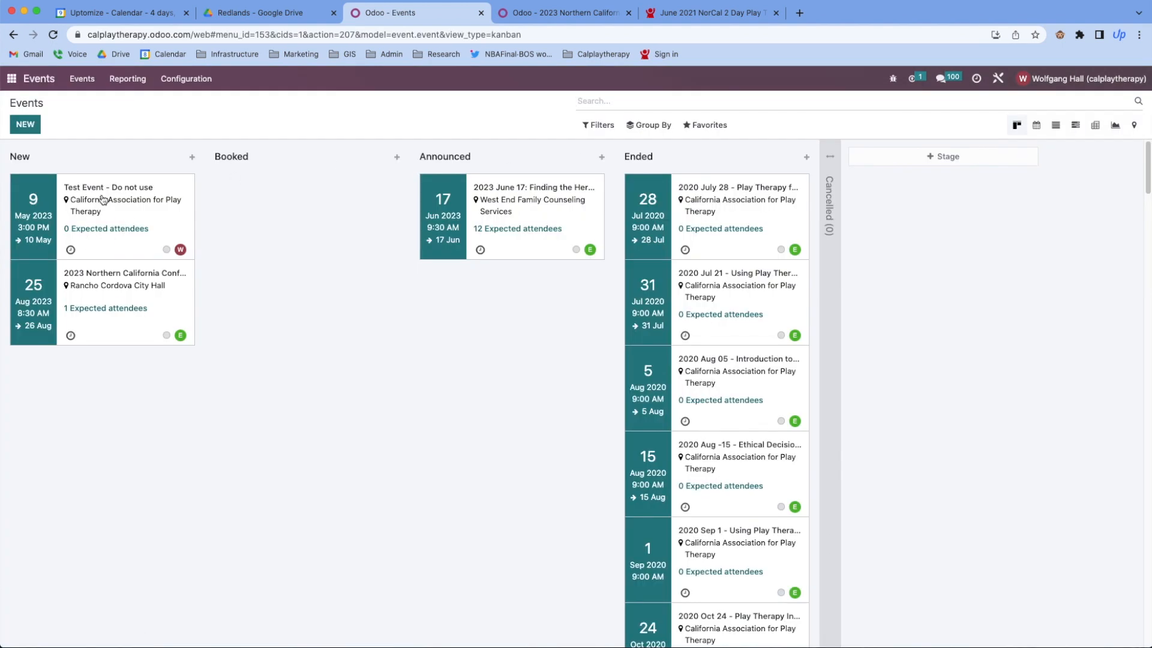
pyautogui.click(131, 285)
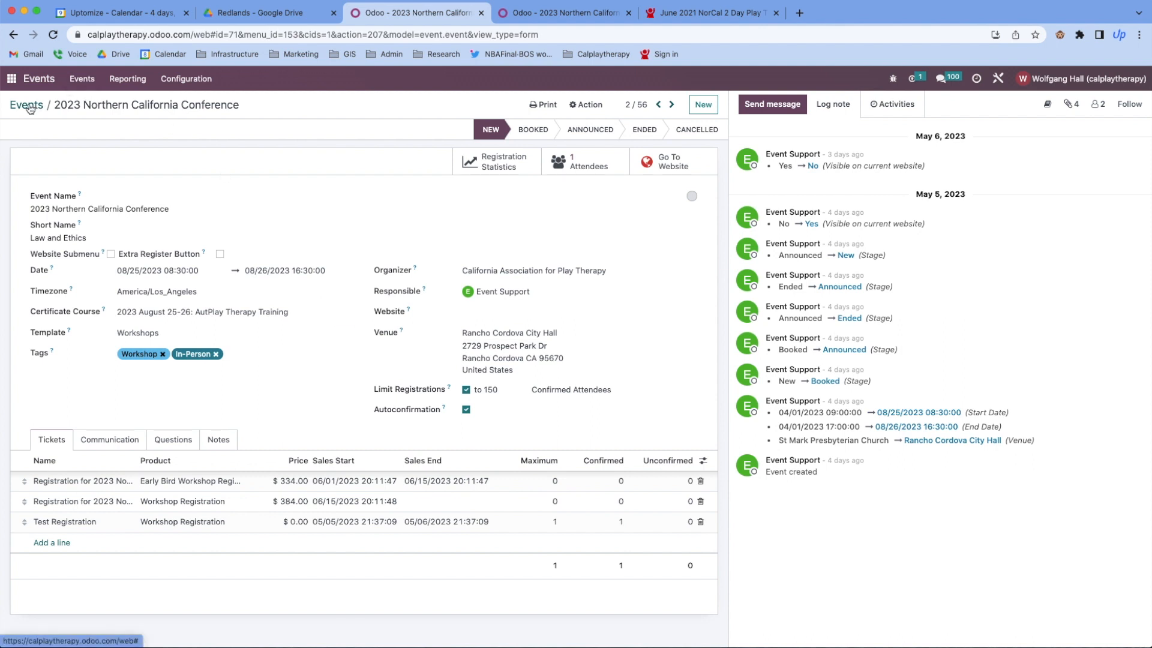
pyautogui.click(29, 106)
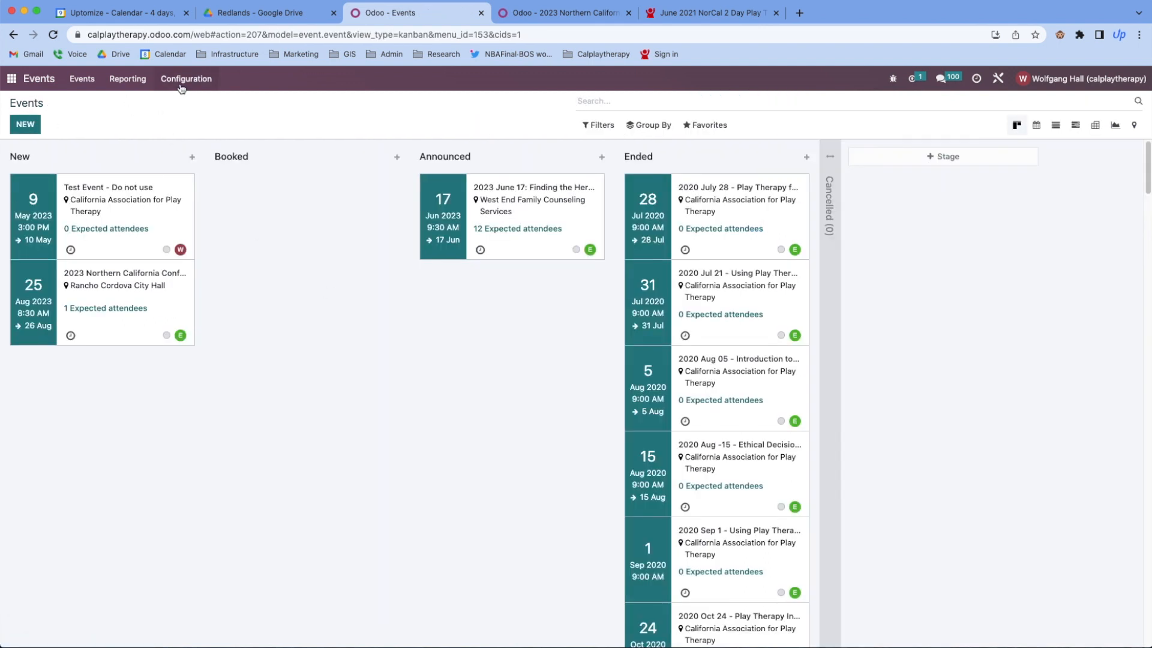
# Open the Sales product list to review the workshop registration products and their prices
pyautogui.click(13, 80)
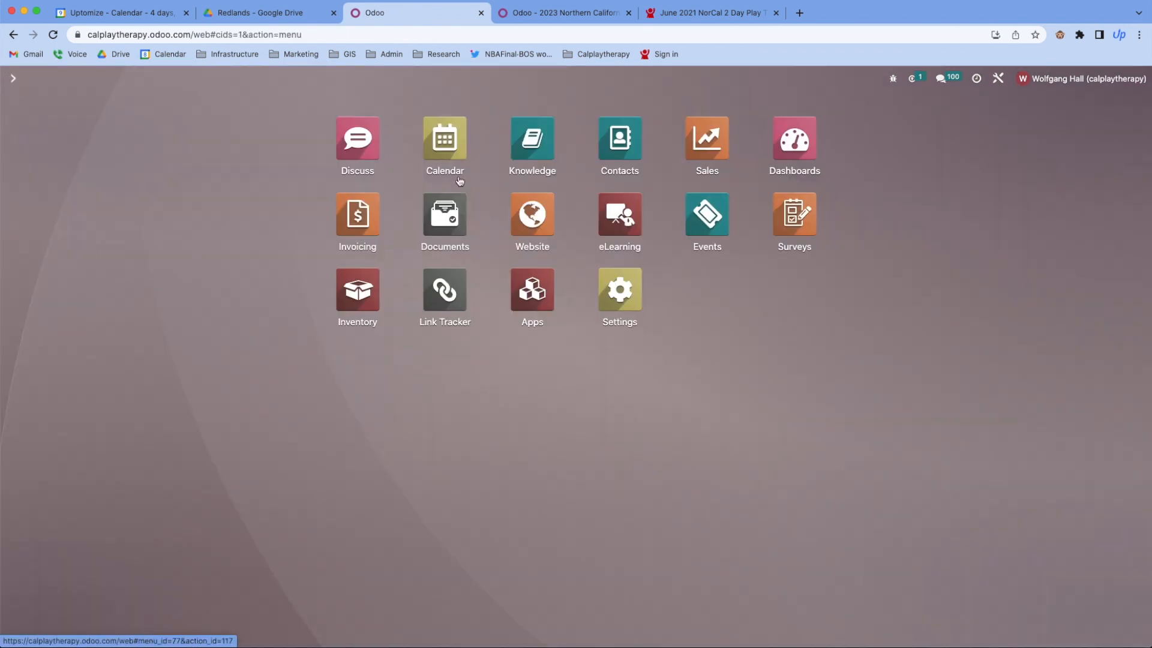
pyautogui.click(712, 142)
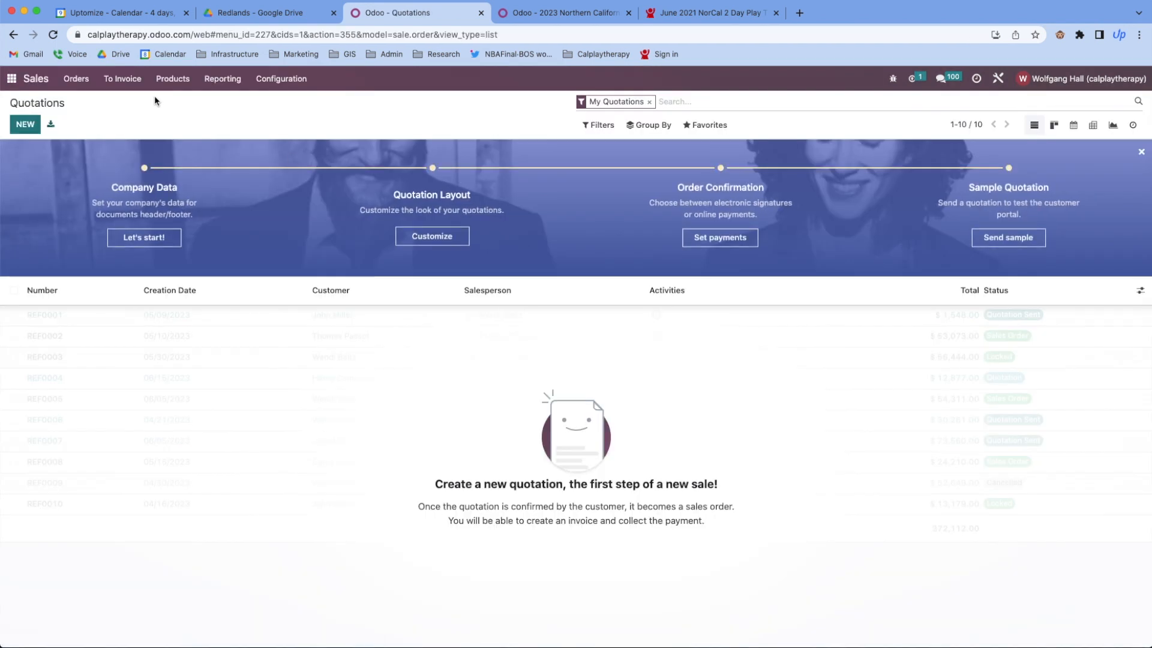
pyautogui.click(182, 87)
pyautogui.click(180, 103)
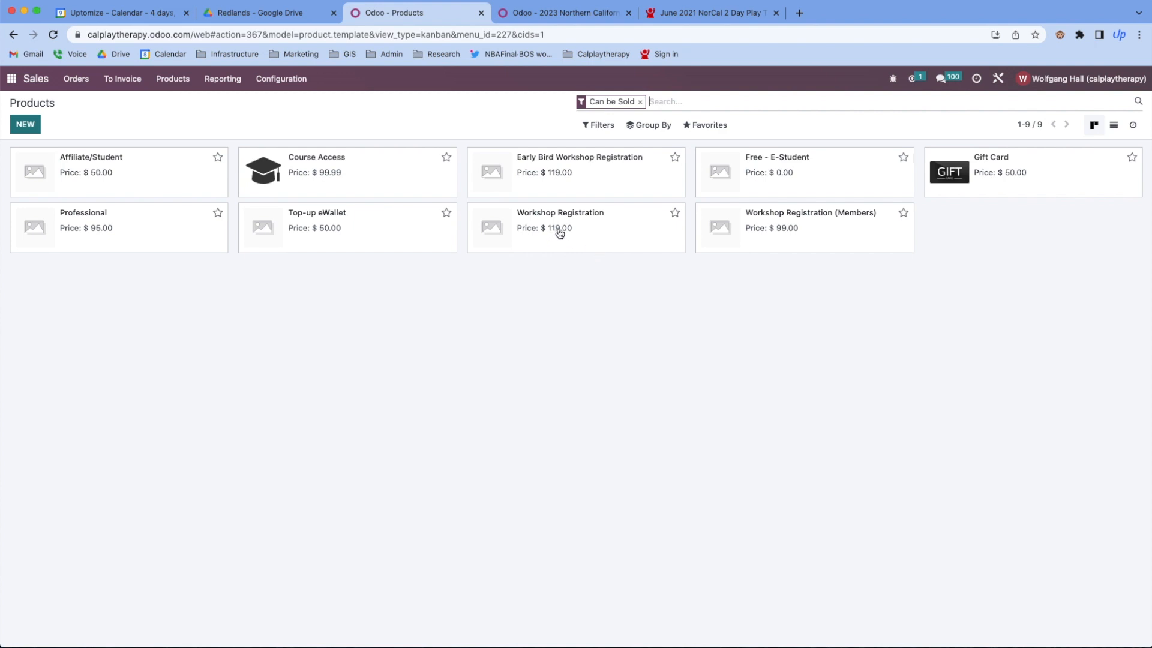
# Open the 2023 Northern California Conference event in a separate browser tab, keeping the product list open
pyautogui.rightClick(17, 78)
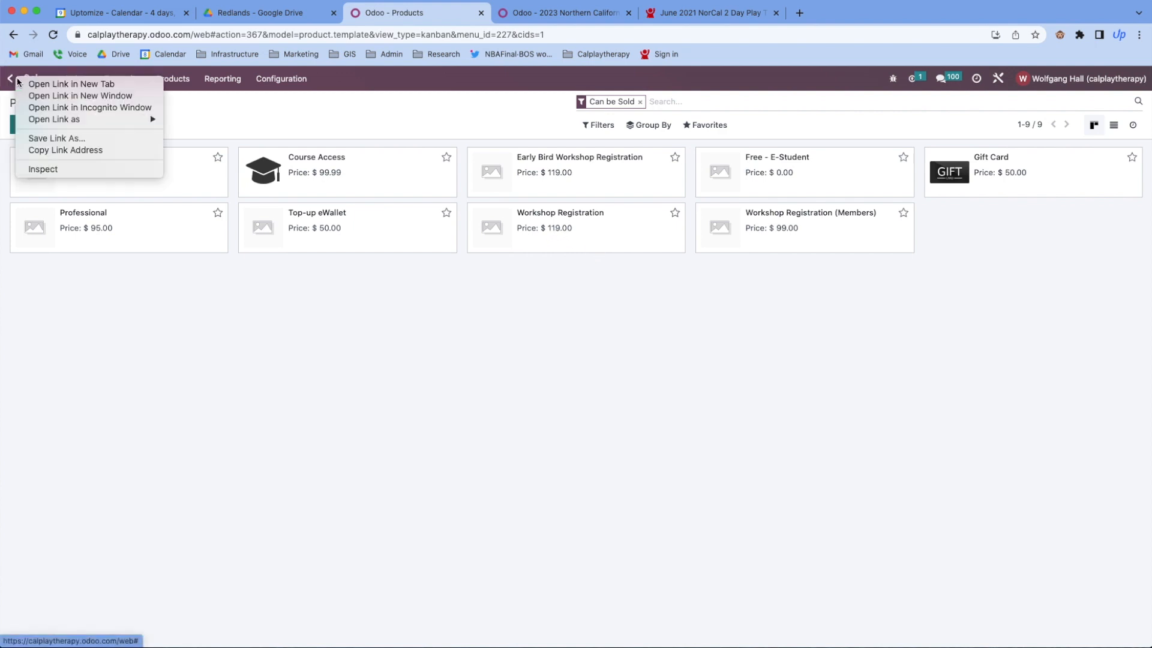
pyautogui.click(58, 85)
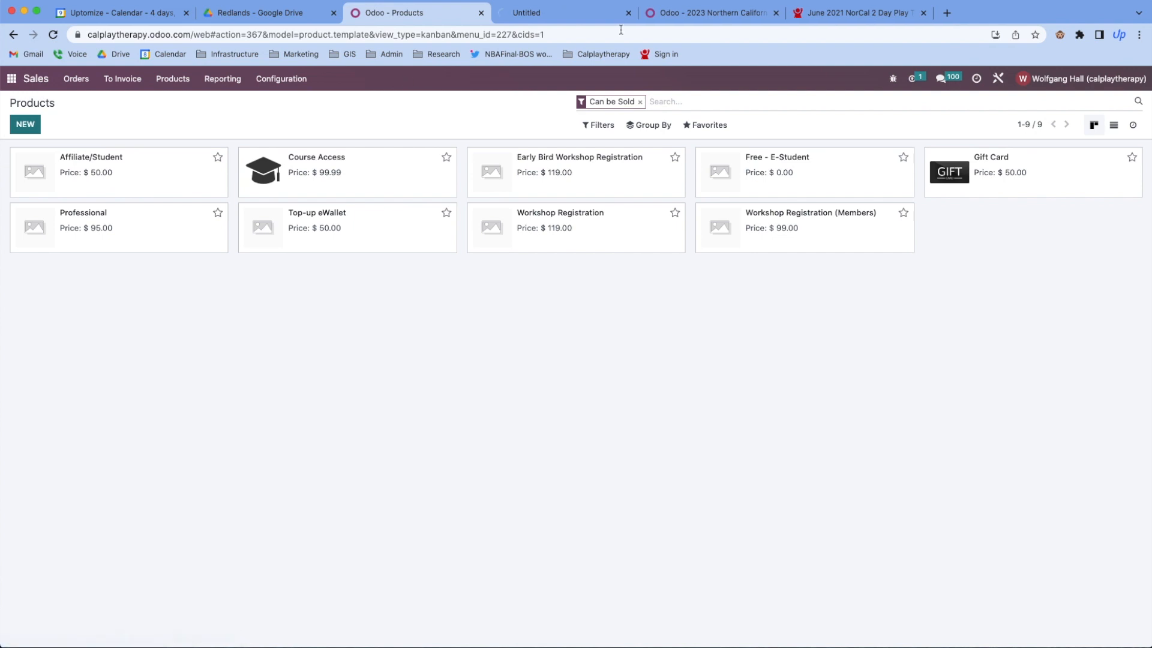
pyautogui.click(555, 14)
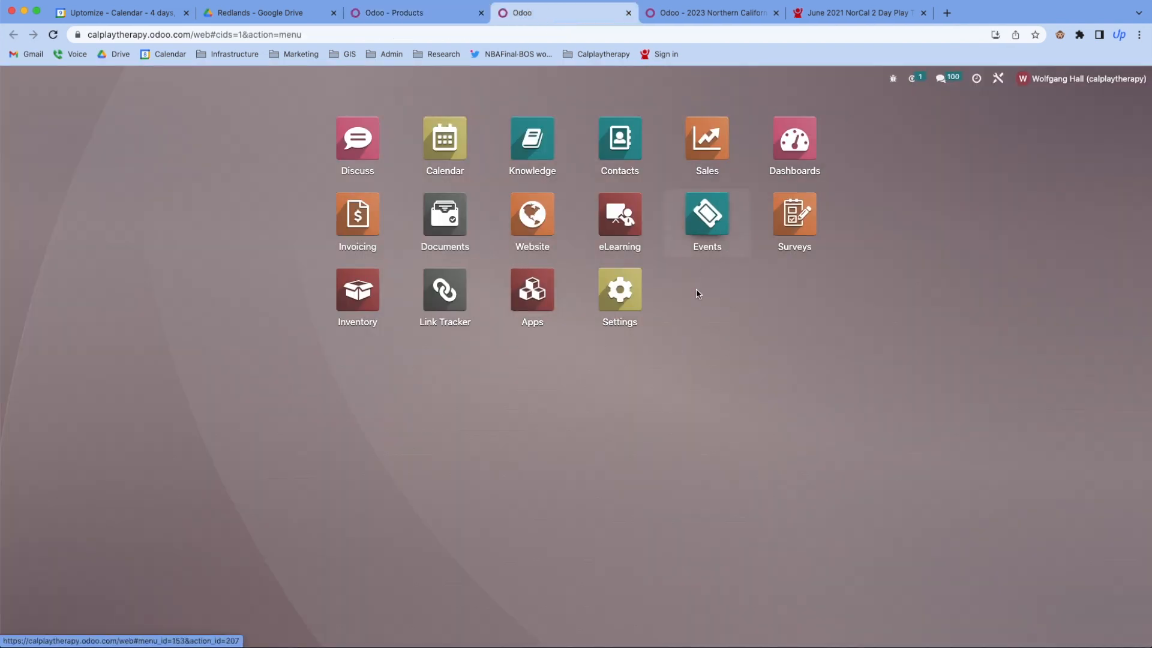
pyautogui.click(697, 291)
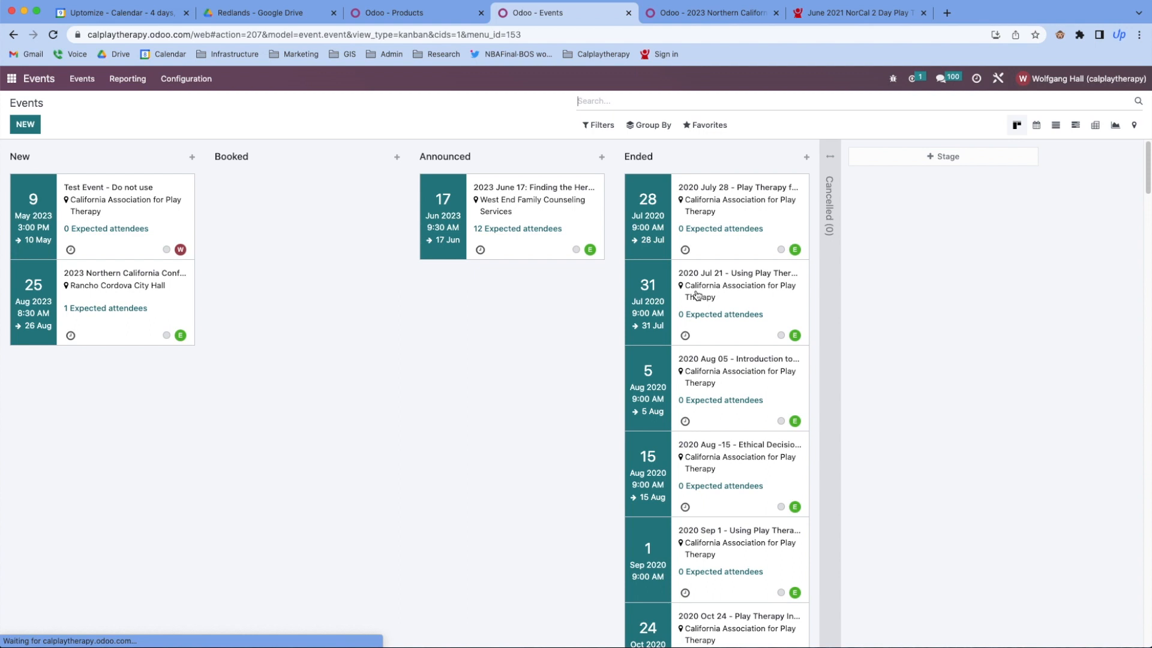
pyautogui.click(120, 286)
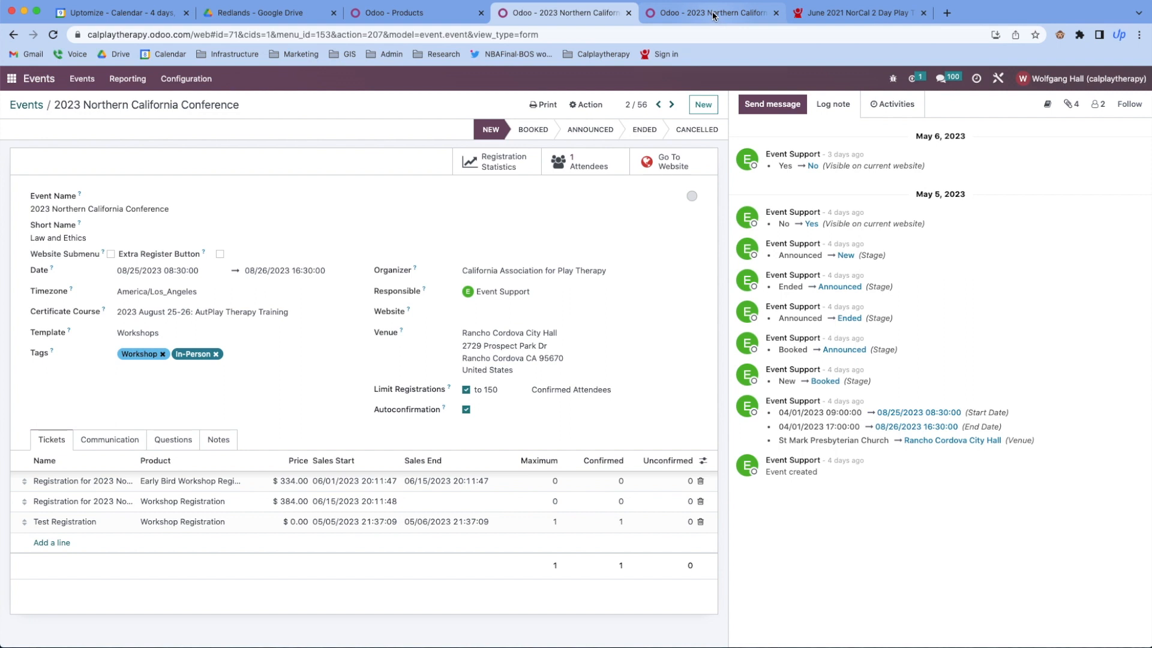
# Return to the Sales product page and open the Member price-list among the pricelists to review its price rules
pyautogui.click(404, 13)
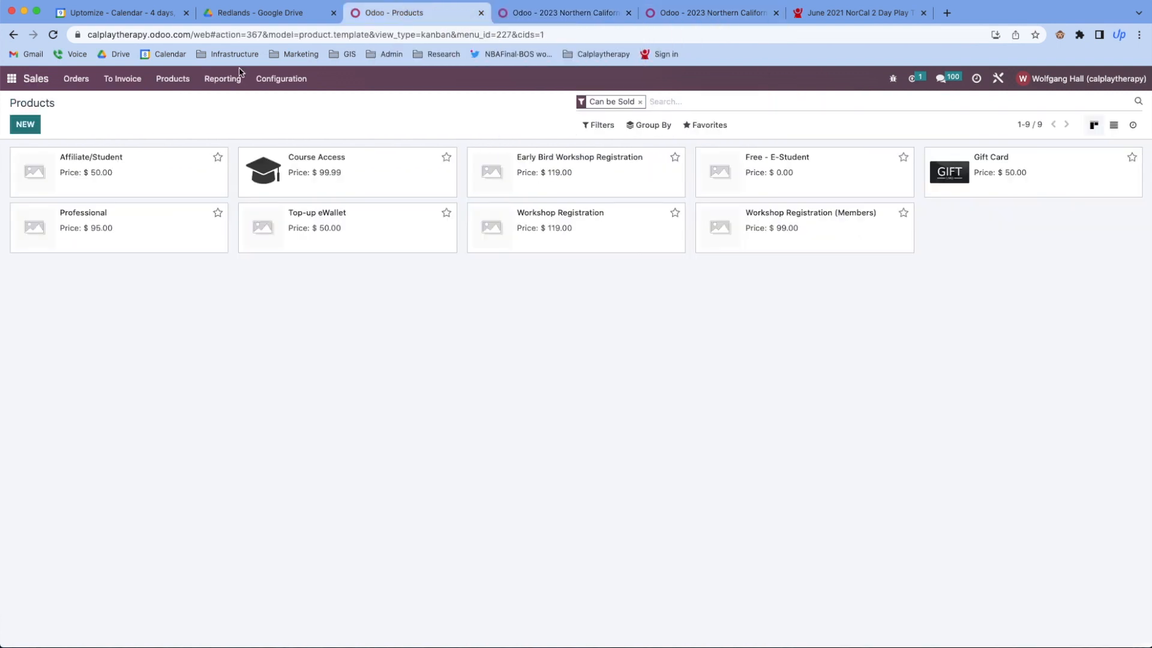
pyautogui.click(174, 83)
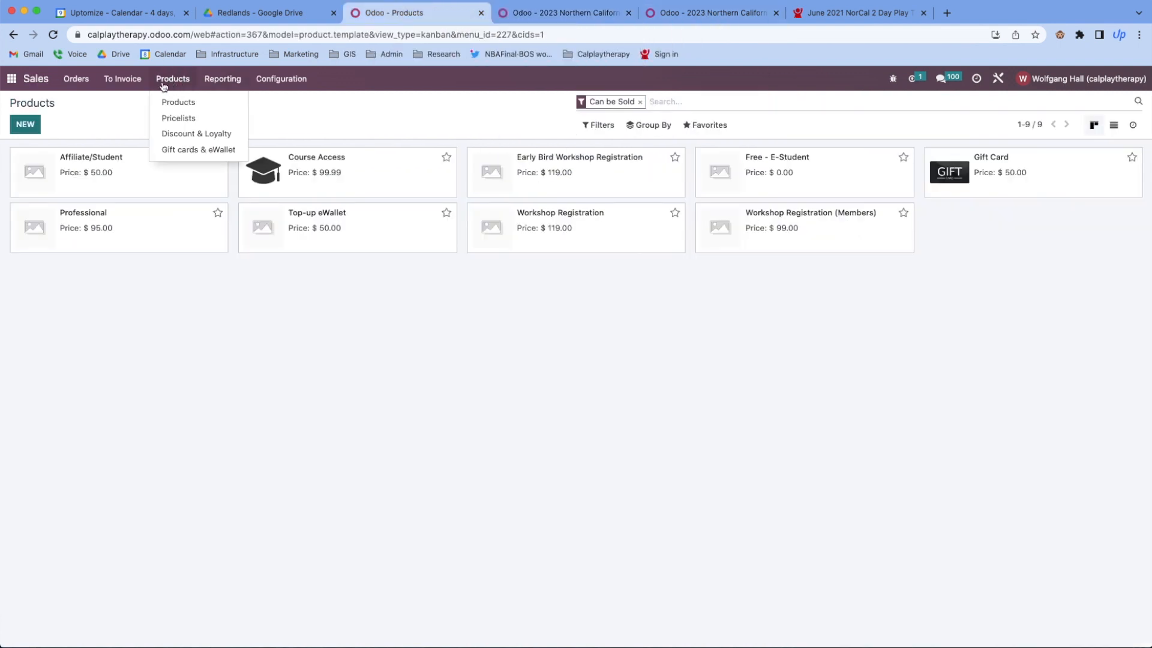
pyautogui.click(179, 119)
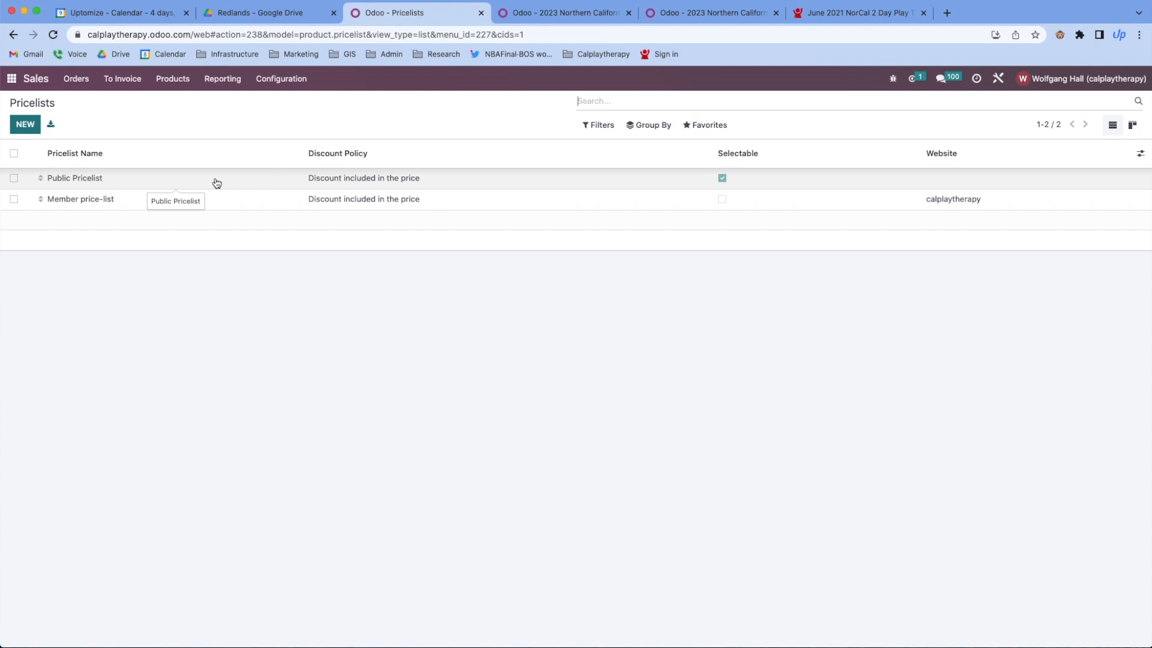
pyautogui.click(77, 204)
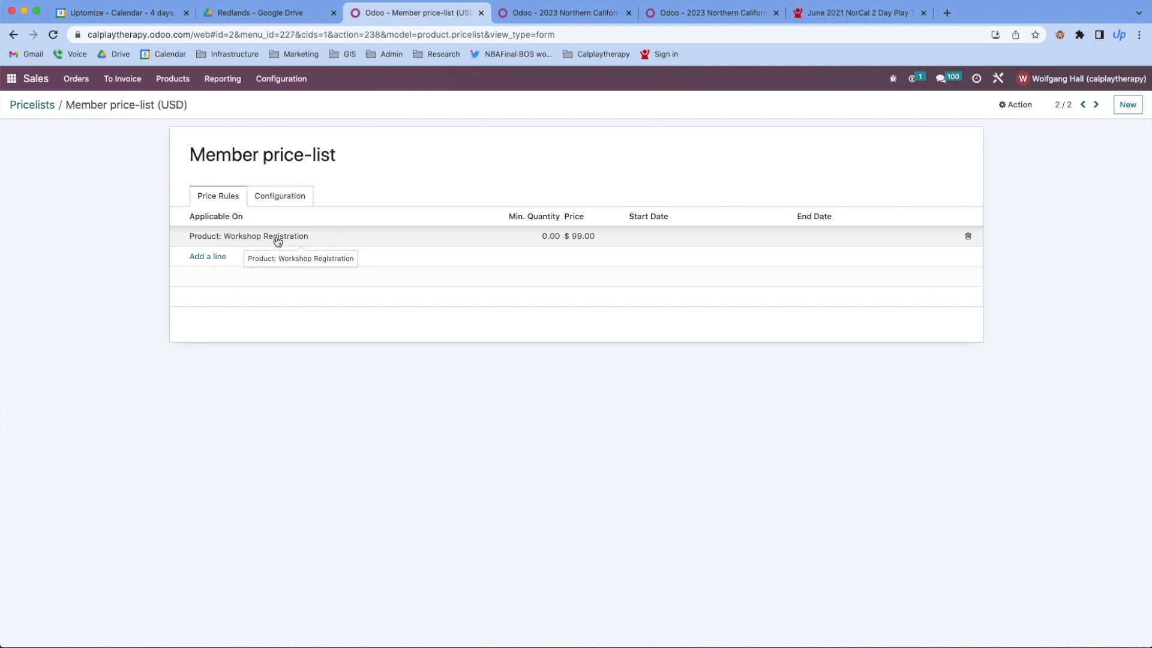
# Add a fixed-price rule of 90.00 for the Early Bird Workshop Registration product to the Member price-list, and delete it
pyautogui.click(205, 262)
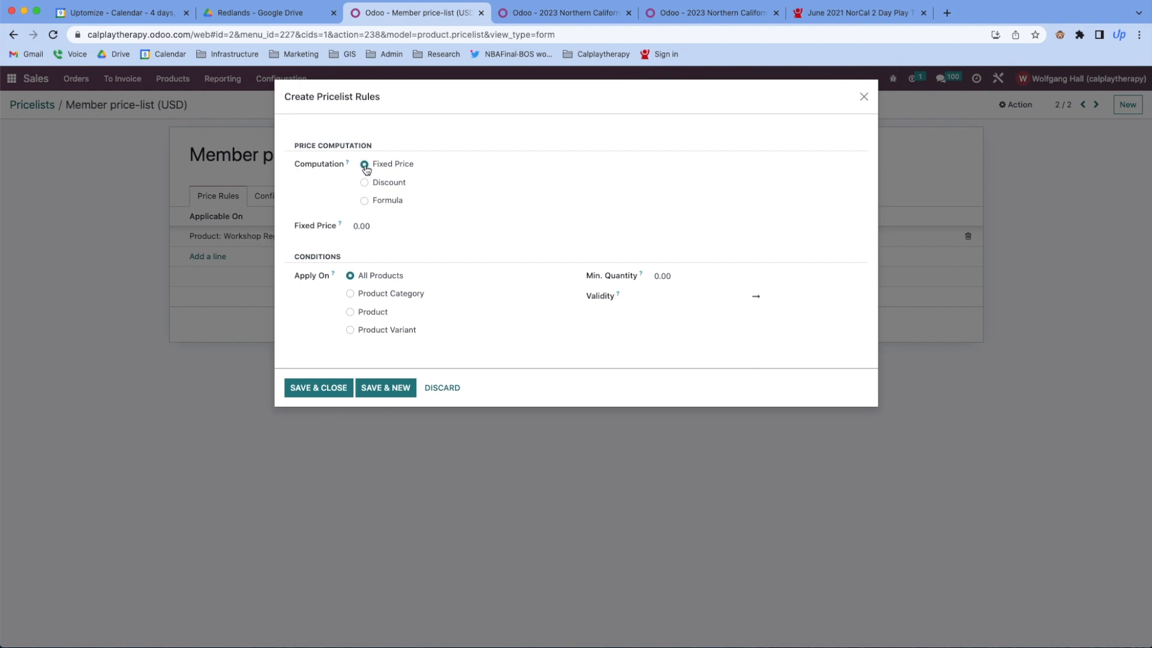
pyautogui.click(355, 226)
pyautogui.write('90')
pyautogui.click(350, 312)
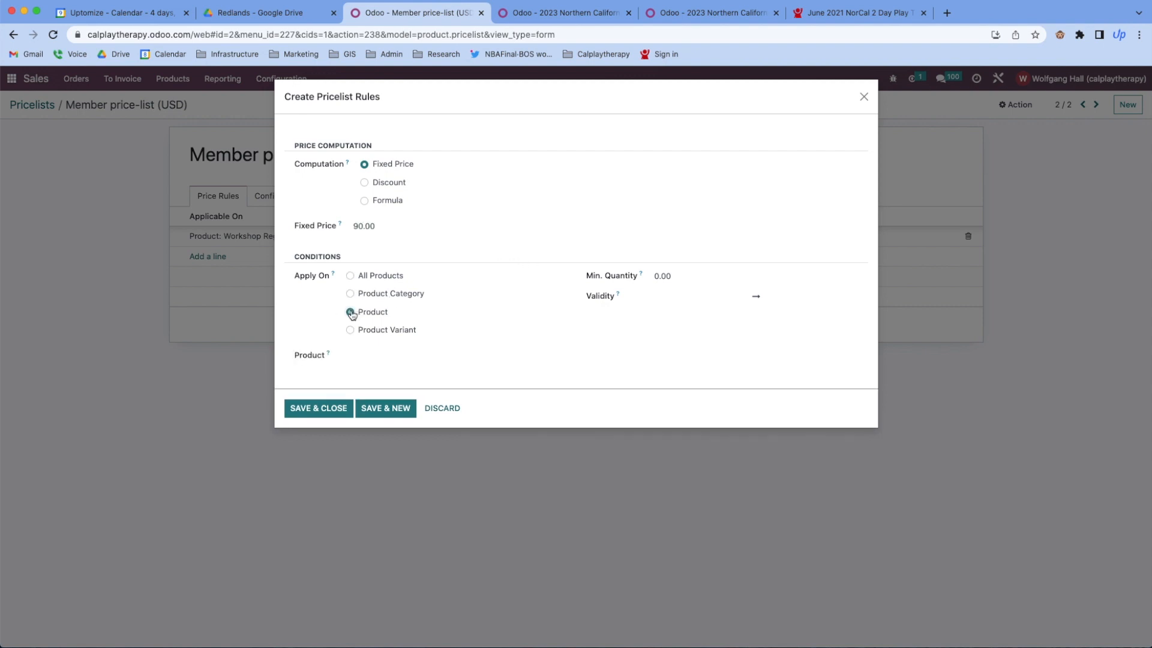
pyautogui.click(364, 355)
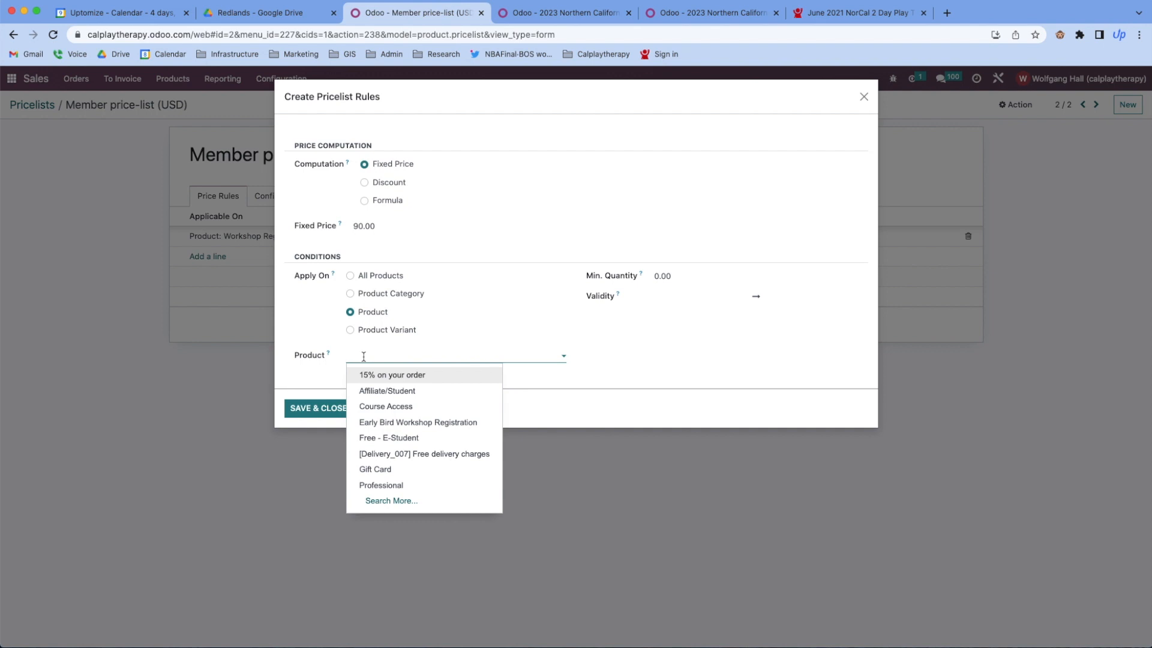
pyautogui.click(447, 422)
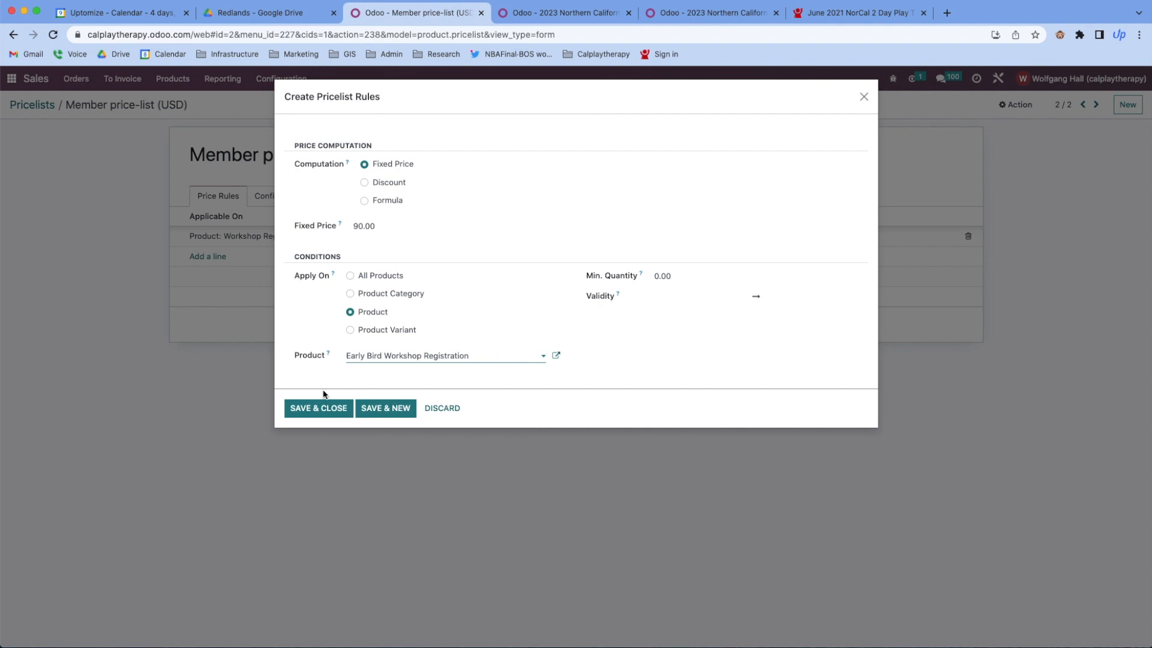
pyautogui.click(317, 410)
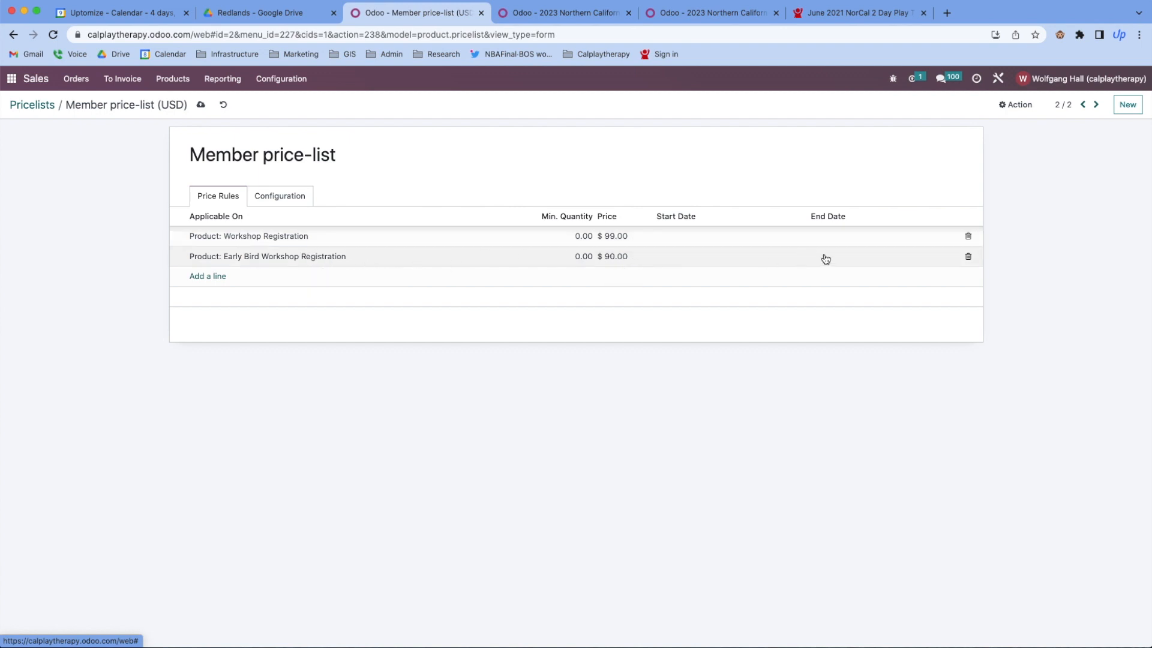
pyautogui.click(969, 258)
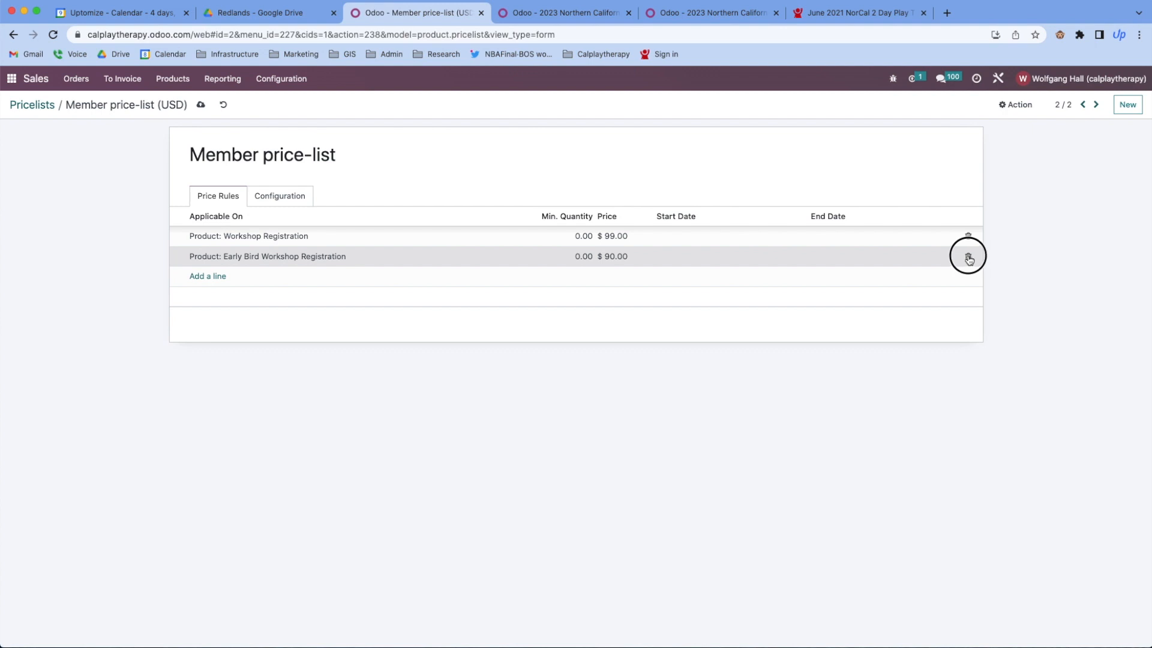
# Review the Formula computation options in the Workshop Registration price rule and discard the change
pyautogui.click(265, 240)
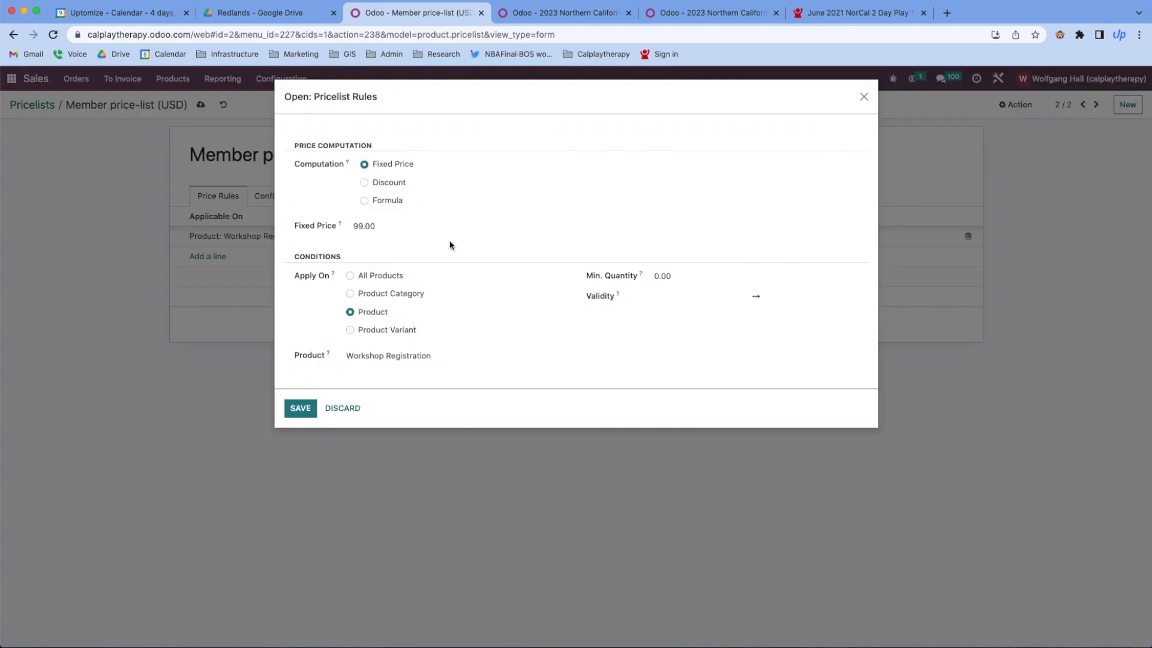
pyautogui.click(365, 202)
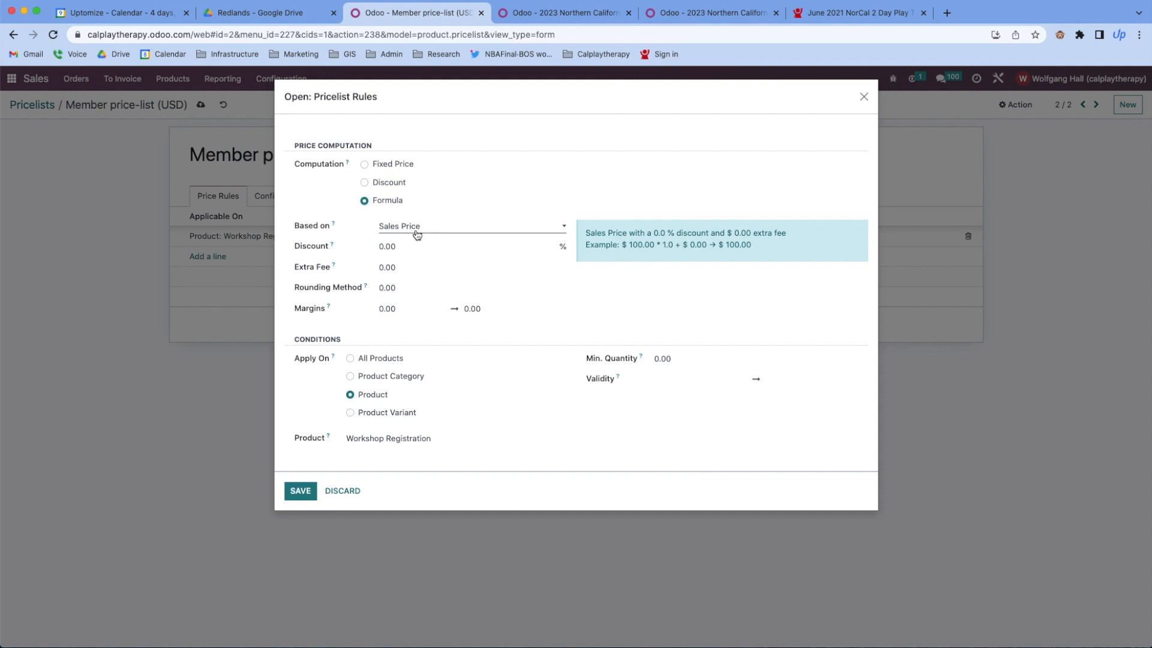
pyautogui.click(349, 496)
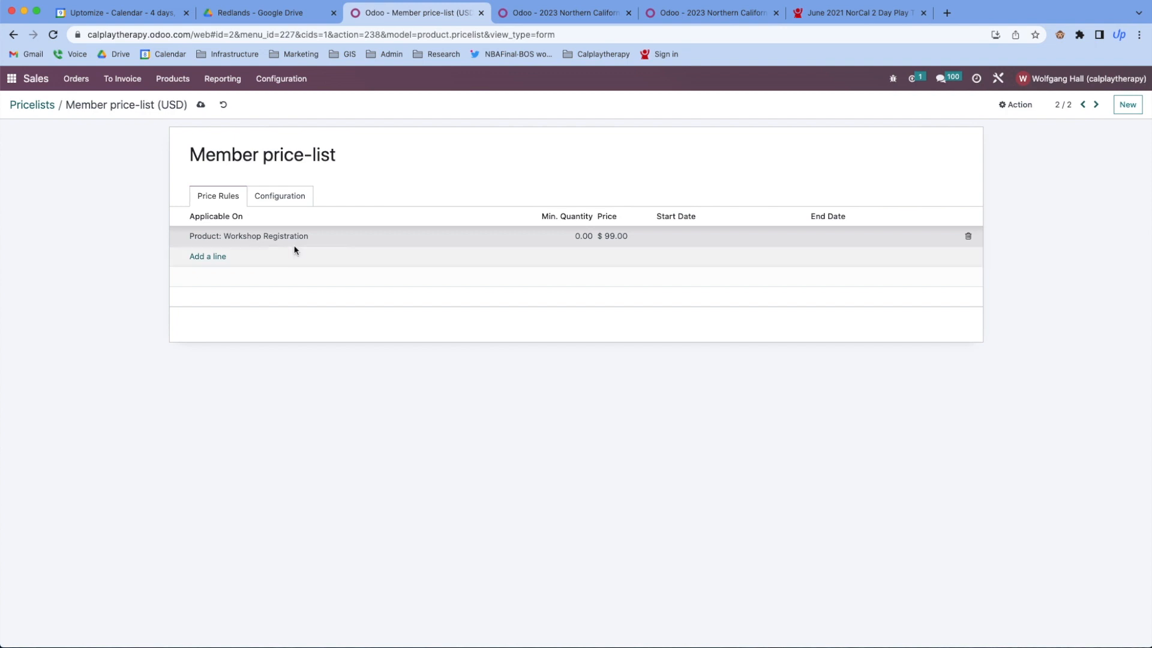
pyautogui.click(209, 260)
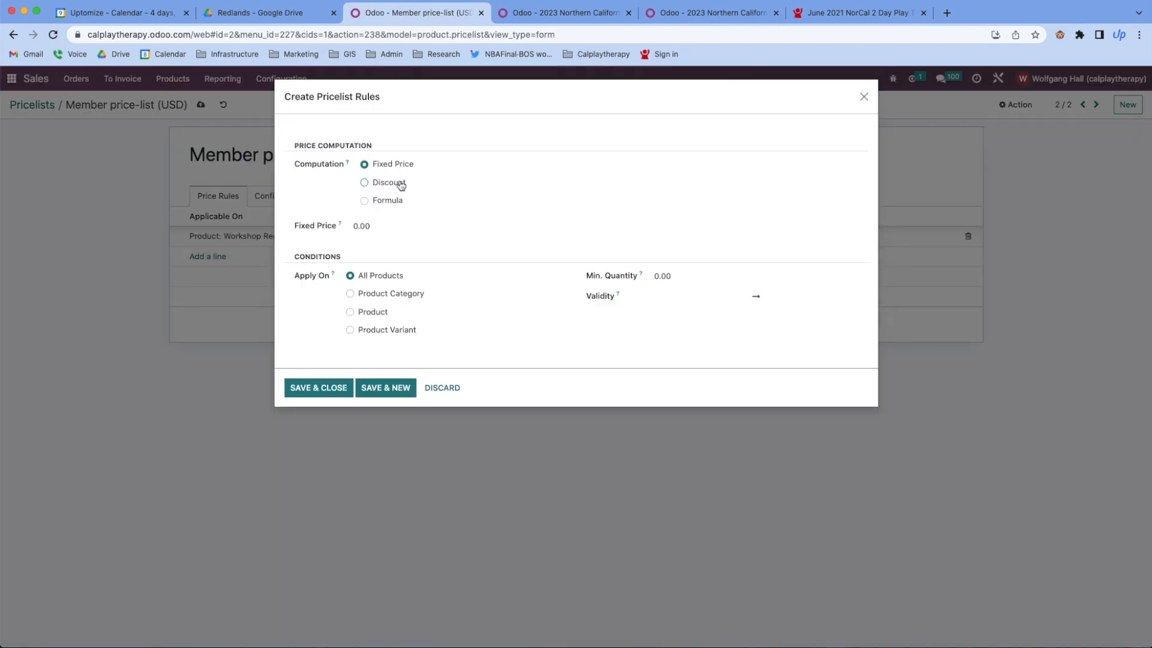
pyautogui.click(350, 312)
pyautogui.click(374, 359)
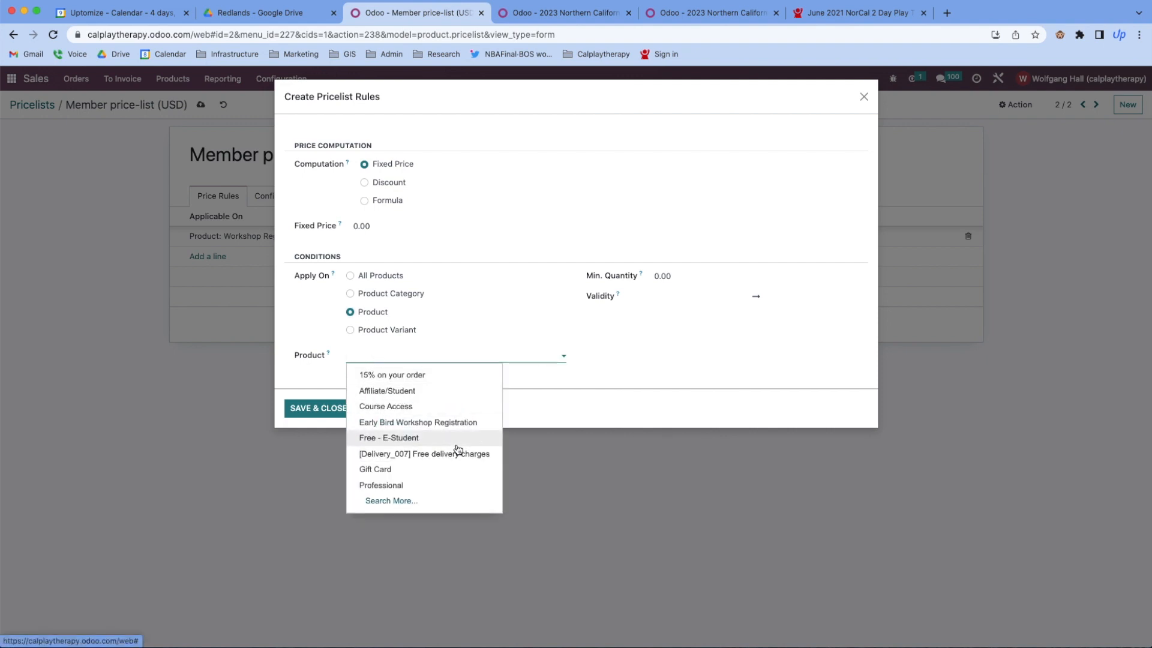
pyautogui.click(543, 514)
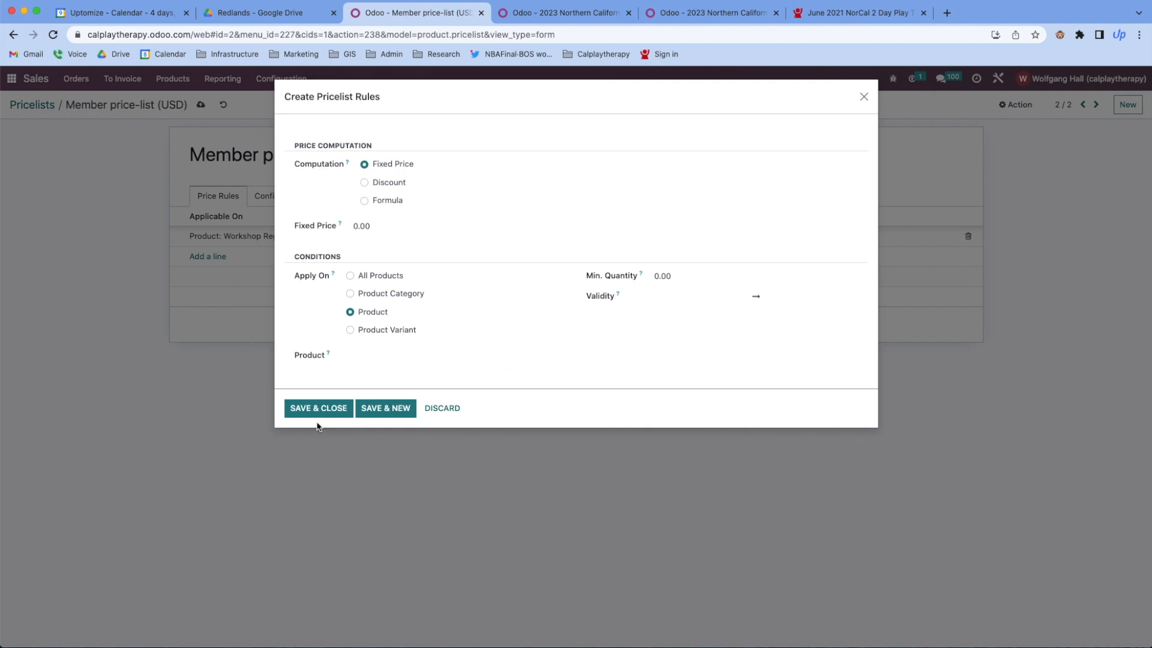
pyautogui.click(444, 410)
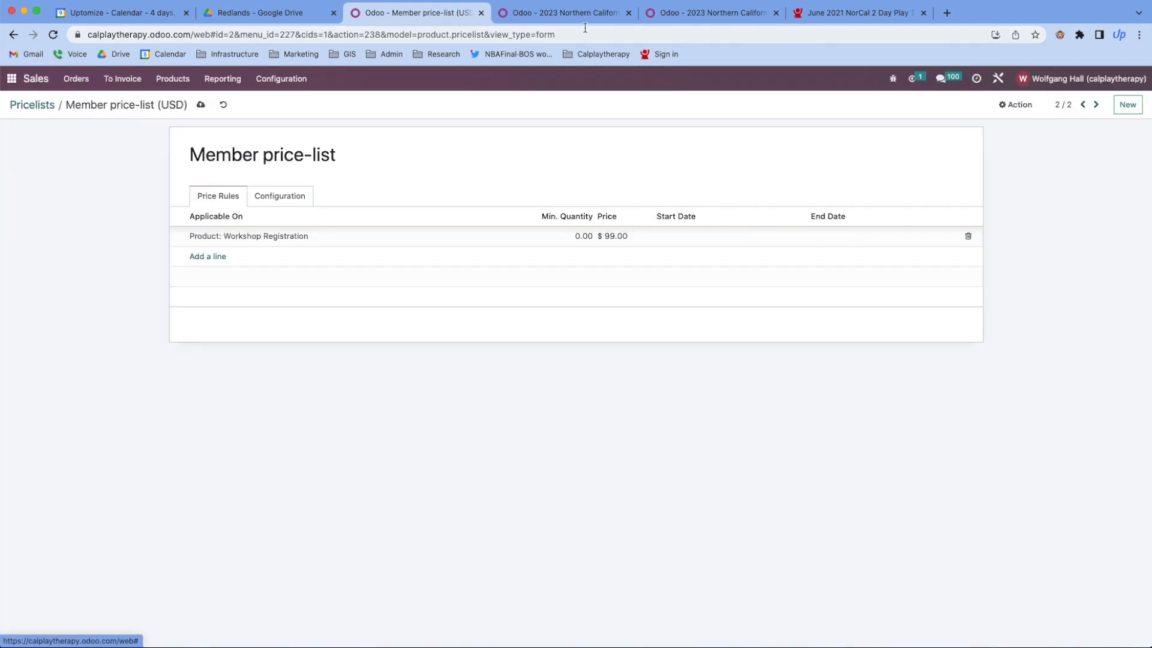
# Open the Workshop Registration product from the Sales product list and duplicate it
pyautogui.click(170, 78)
pyautogui.click(179, 104)
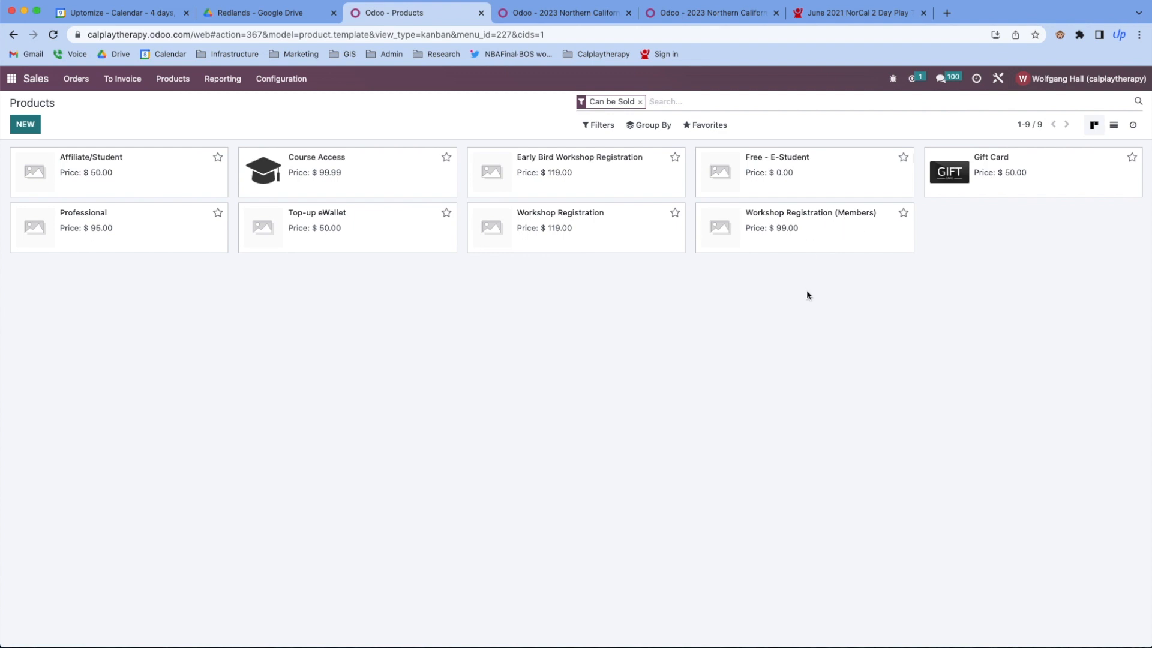
pyautogui.click(612, 226)
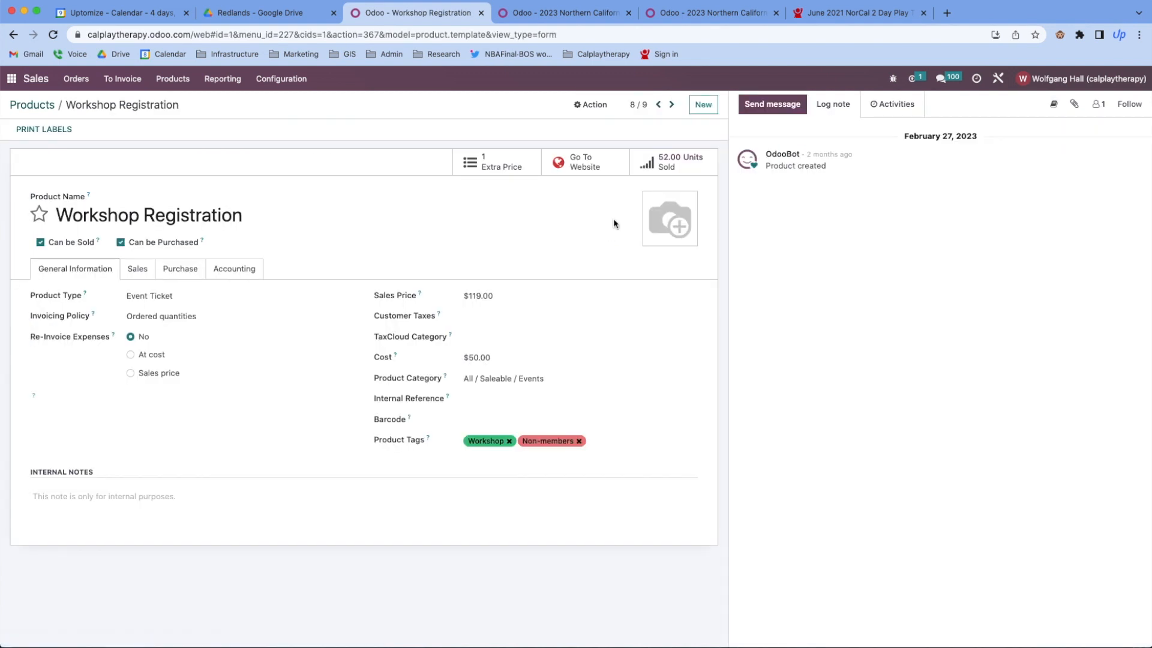
pyautogui.click(591, 105)
pyautogui.click(611, 142)
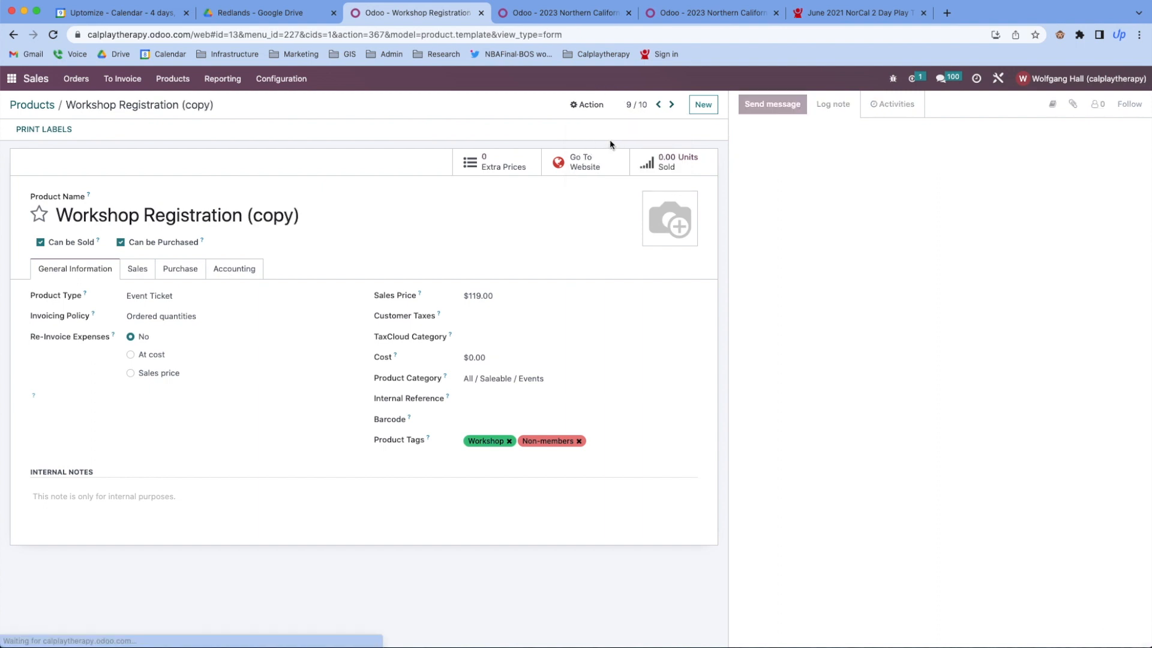
# Rename the duplicated Workshop Registration product to "Two-day Conference Registration"
pyautogui.moveTo(300, 216); pyautogui.dragTo(46, 211)
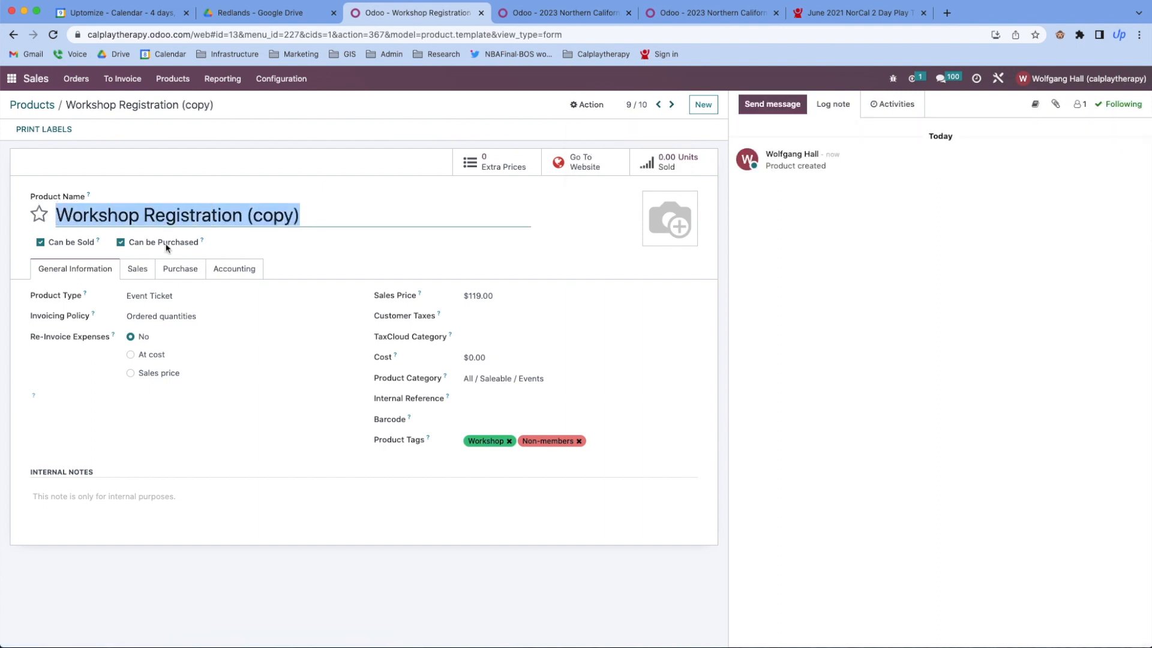
pyautogui.write('two-day')
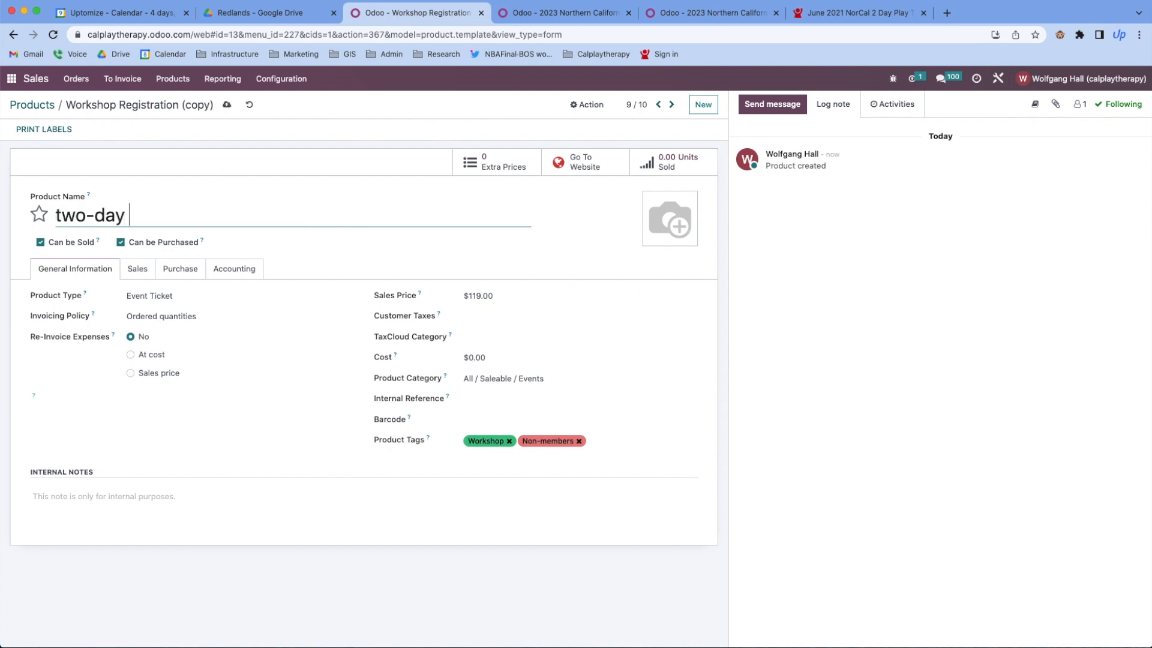
pyautogui.press('Left')
pyautogui.press('Left')
pyautogui.press('Left')
pyautogui.press('Left')
pyautogui.press('Left')
pyautogui.press('Left')
pyautogui.press('Left')
pyautogui.press('BackSpace')
pyautogui.write('T')
pyautogui.press('Right')
pyautogui.press('Right')
pyautogui.press('Right')
pyautogui.press('Right')
pyautogui.press('Right')
pyautogui.press('Right')
pyautogui.press('Right')
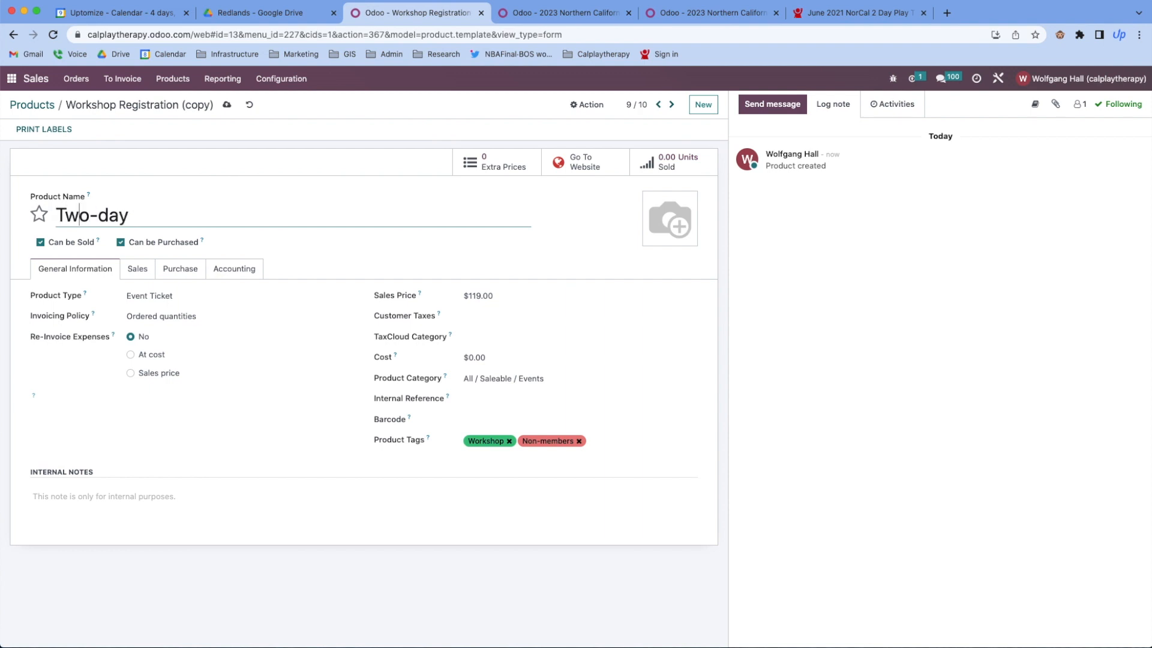
pyautogui.write('Conferenc')
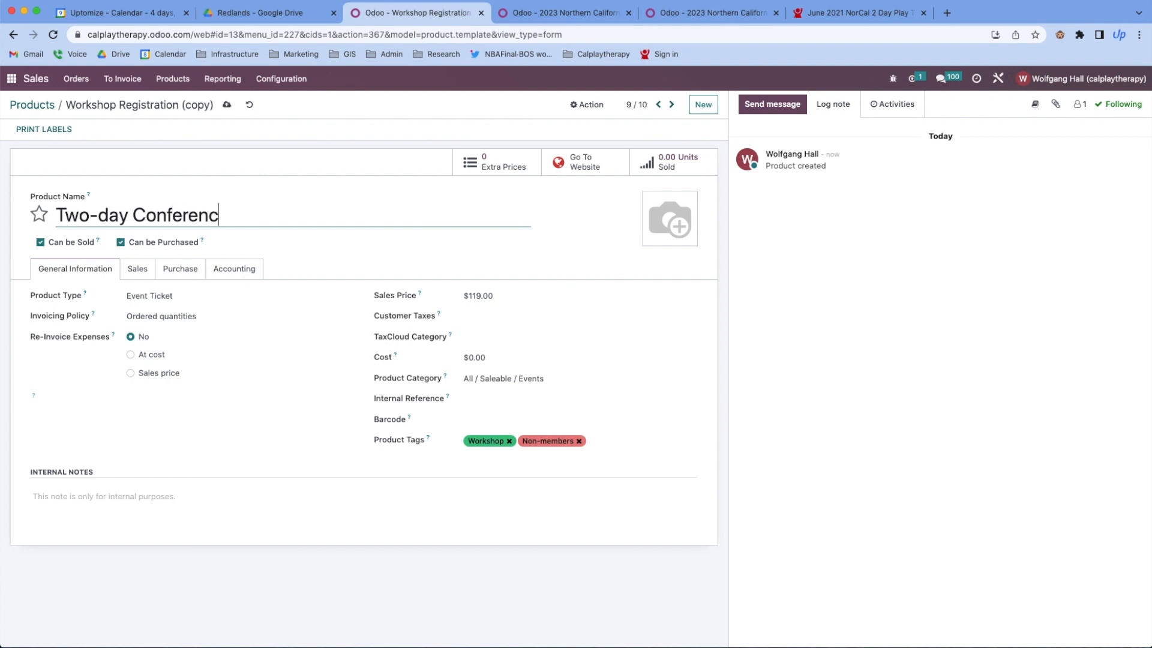
pyautogui.write('e Registration')
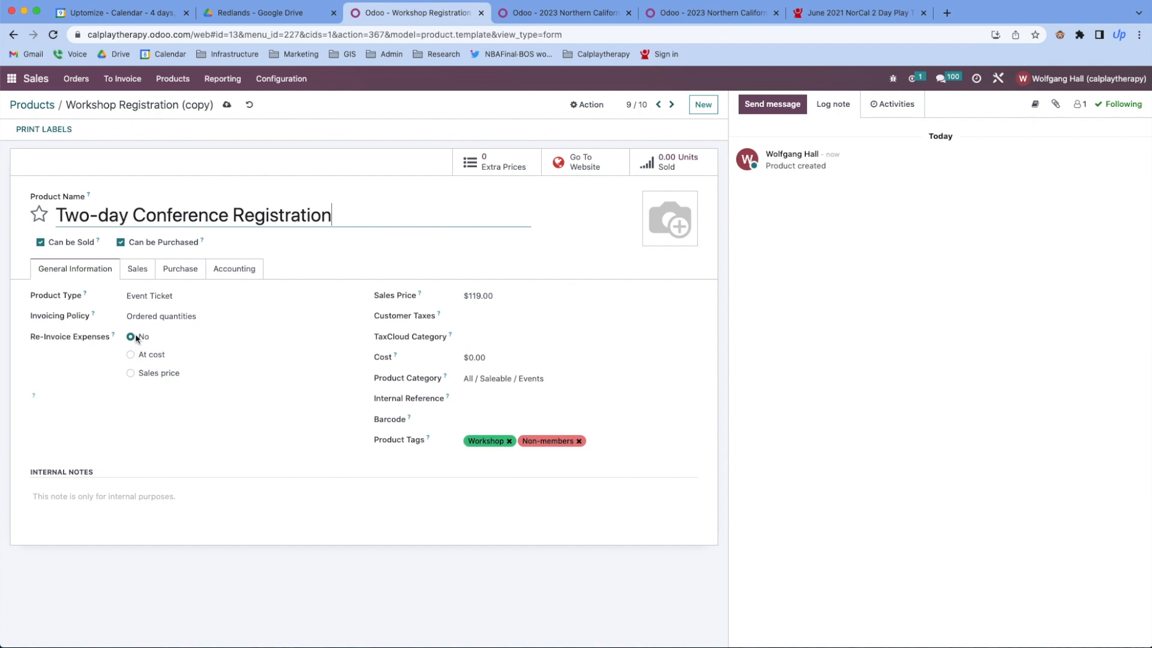
# Set the Two-day Conference Registration product's sales price to $384.00 and its cost to $100.00
pyautogui.click(490, 296)
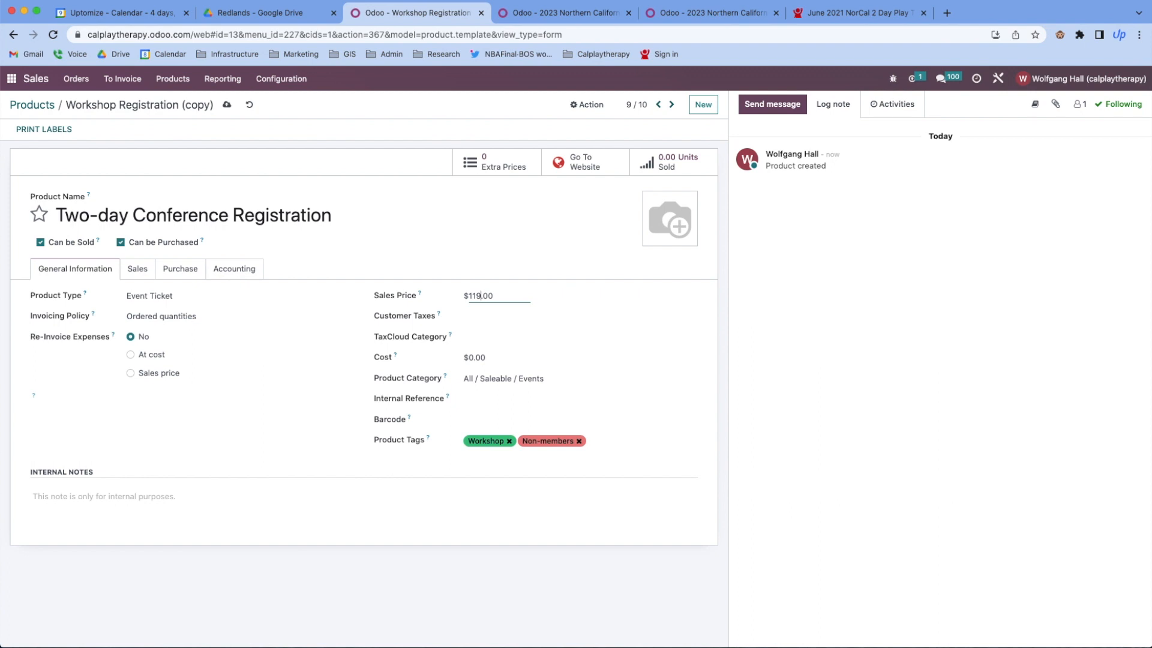
pyautogui.press('BackSpace')
pyautogui.press('BackSpace')
pyautogui.write('384')
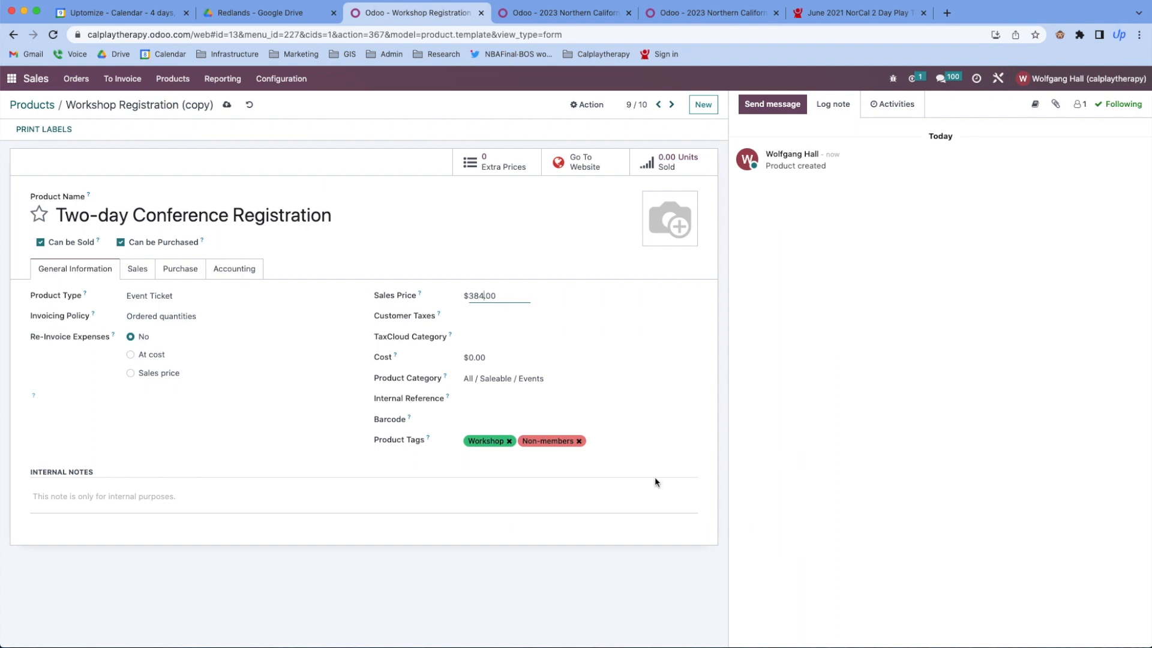
pyautogui.click(472, 357)
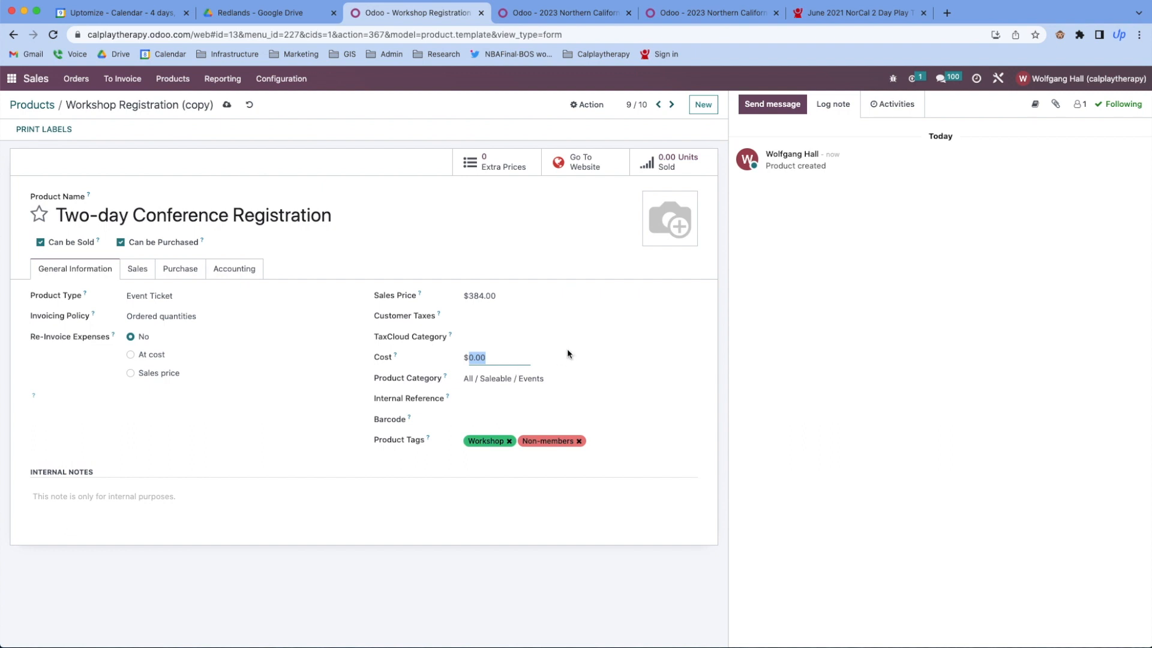
pyautogui.write('100')
pyautogui.click(310, 396)
# Set the product's income account to 101000 Current Assets and its expense account to 600000 Expenses
pyautogui.click(137, 270)
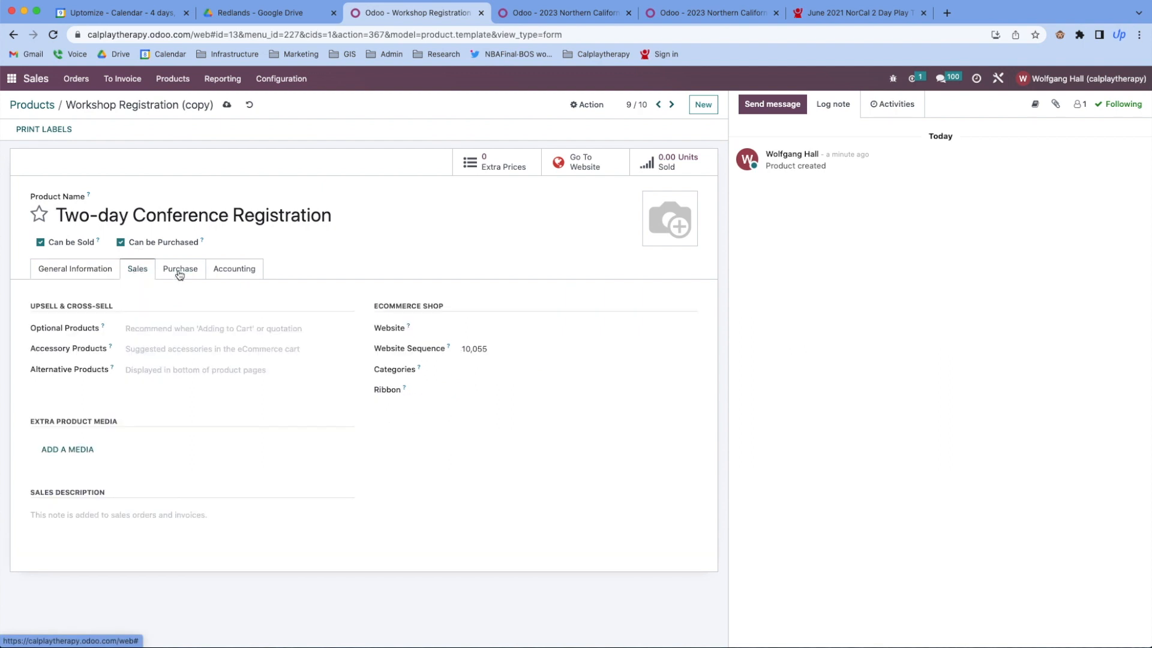
pyautogui.click(235, 271)
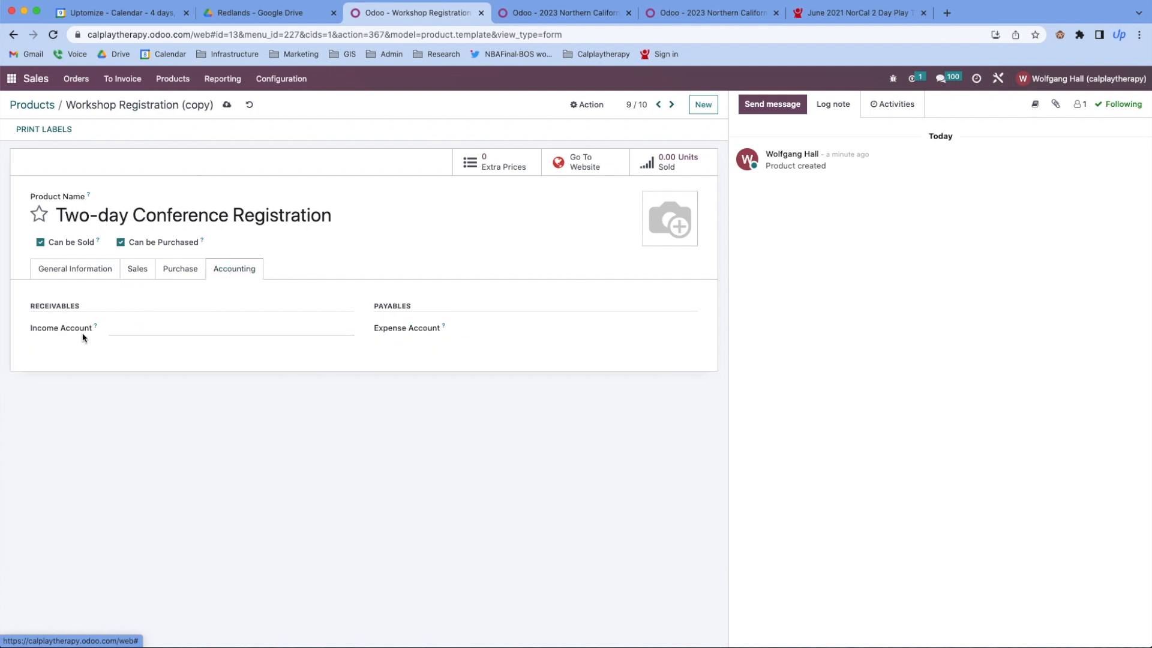
pyautogui.click(121, 328)
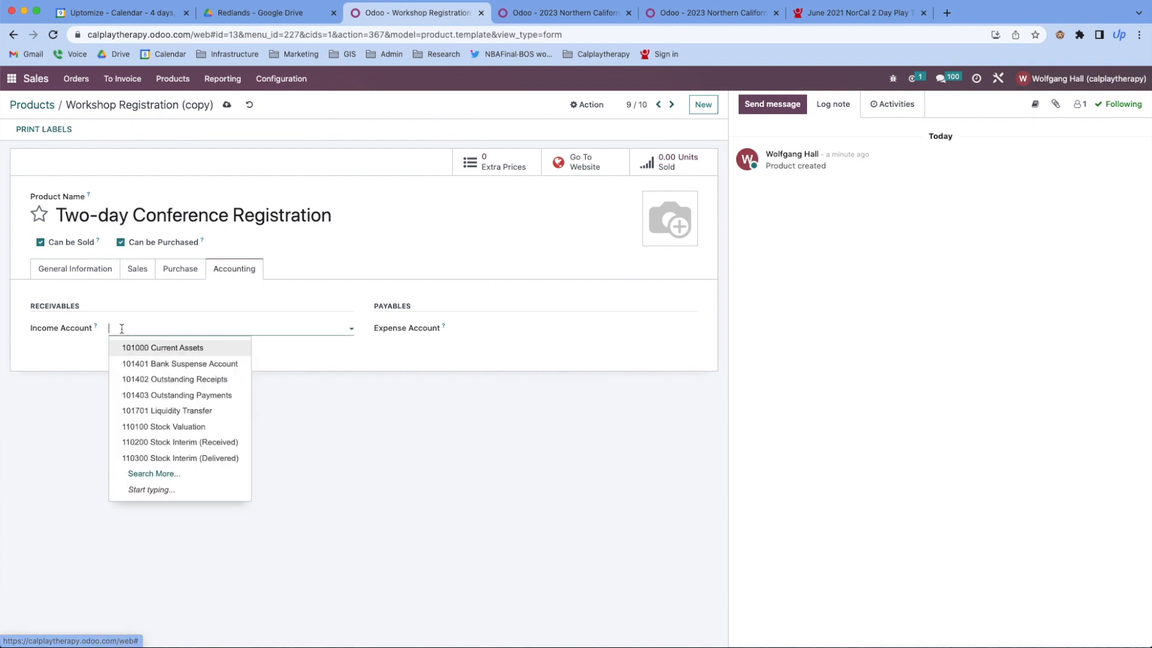
pyautogui.click(157, 347)
pyautogui.click(480, 330)
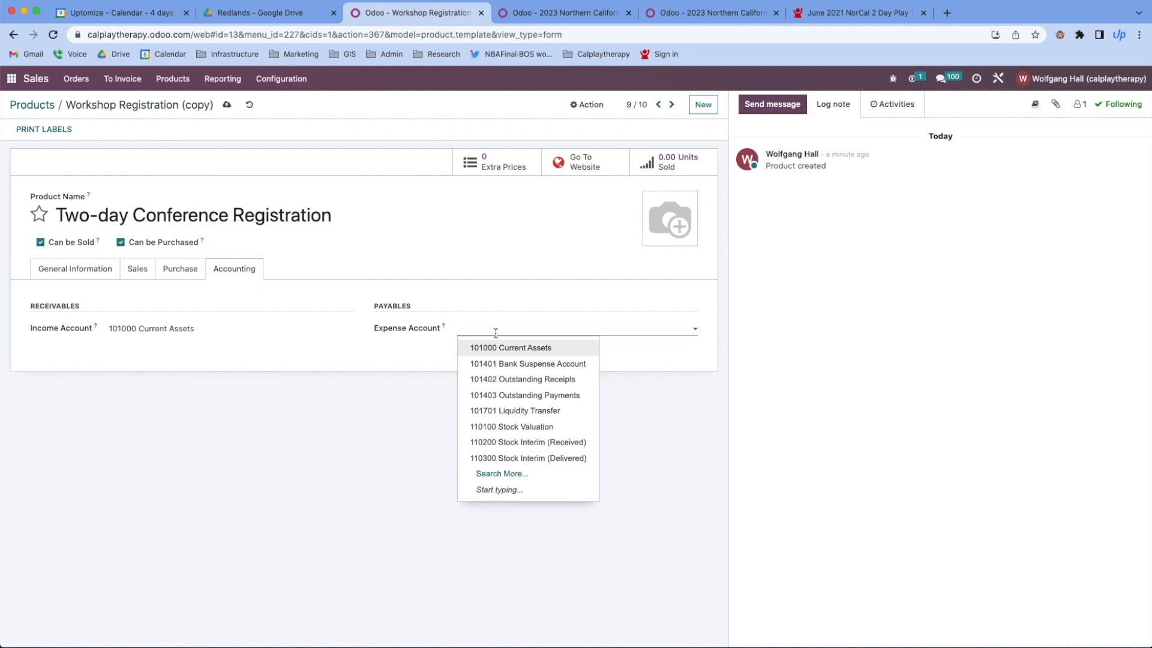
pyautogui.write('exp')
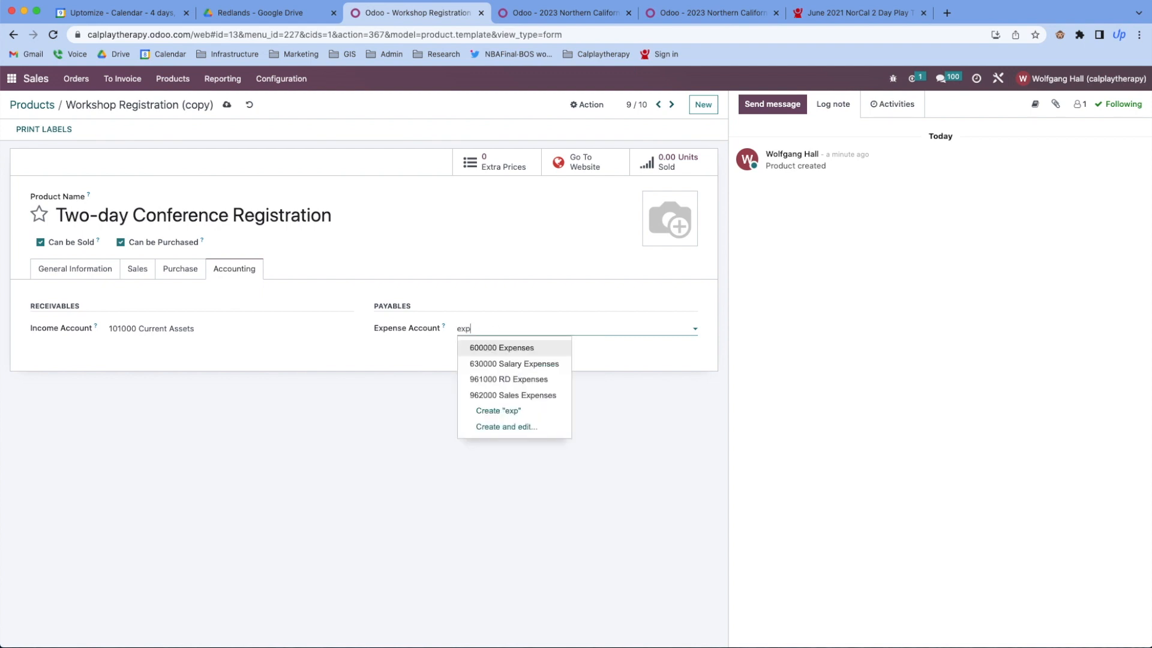
pyautogui.click(539, 349)
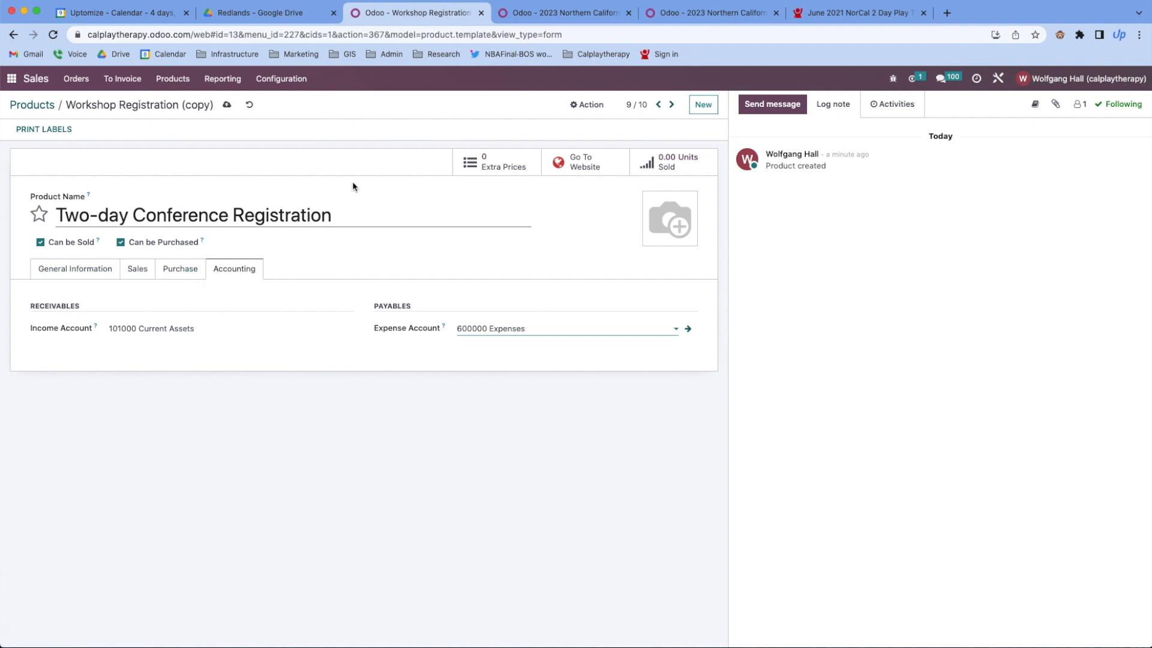
# Return to the product list, reopen the Two-day Conference Registration product and duplicate it
pyautogui.click(36, 106)
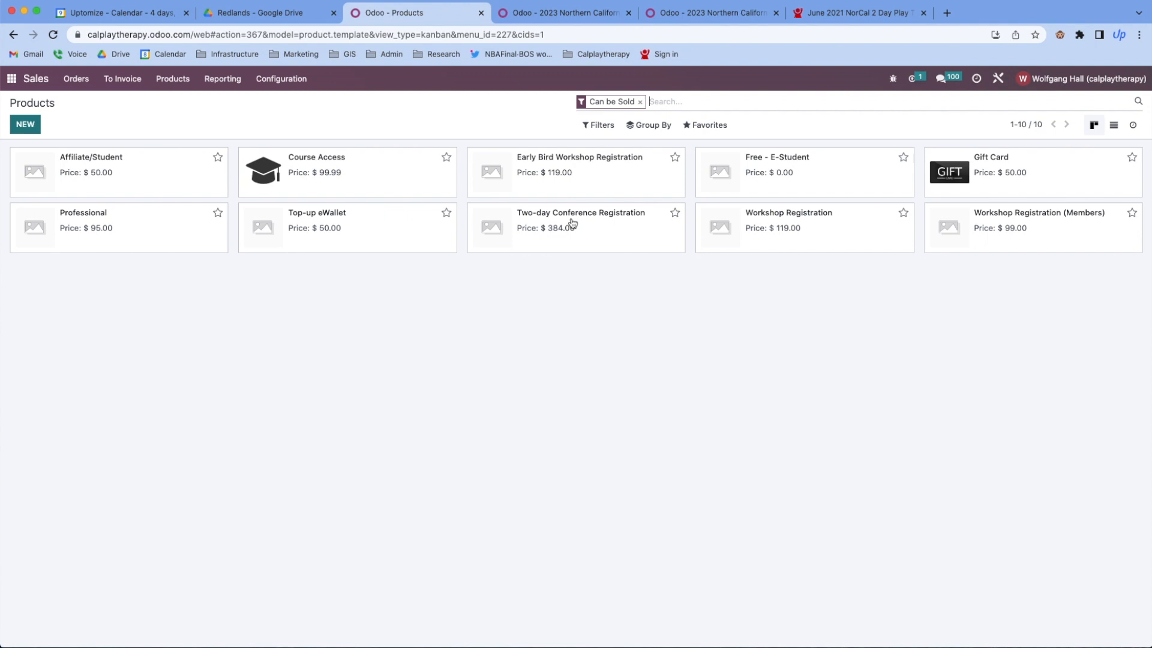
pyautogui.click(548, 220)
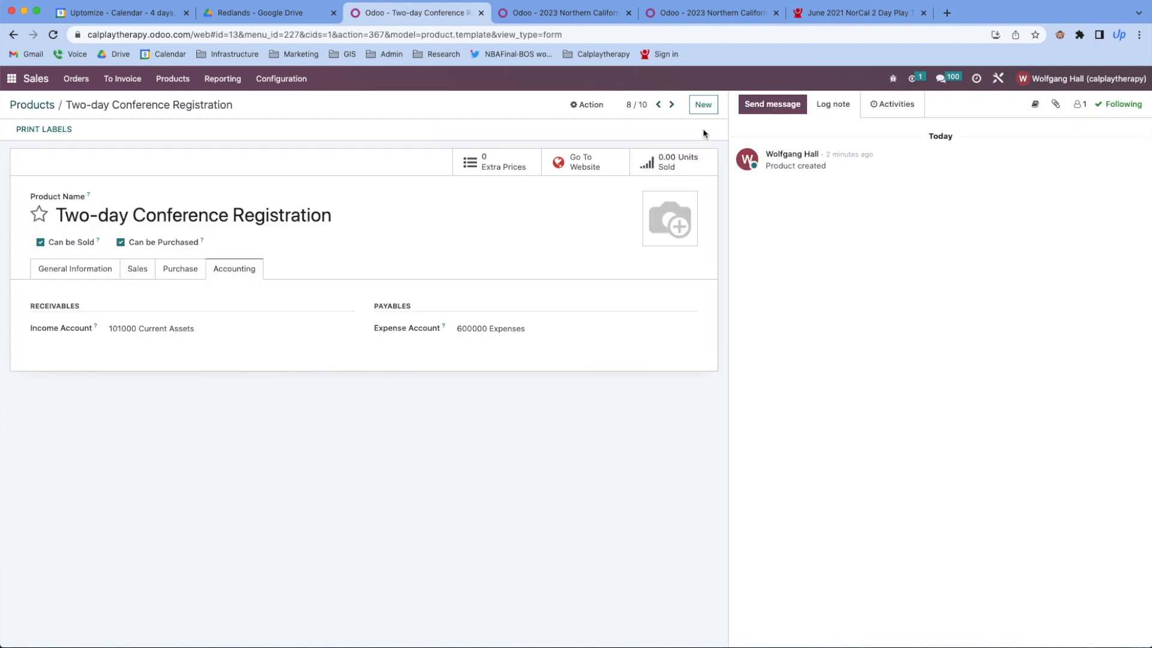
pyautogui.click(591, 106)
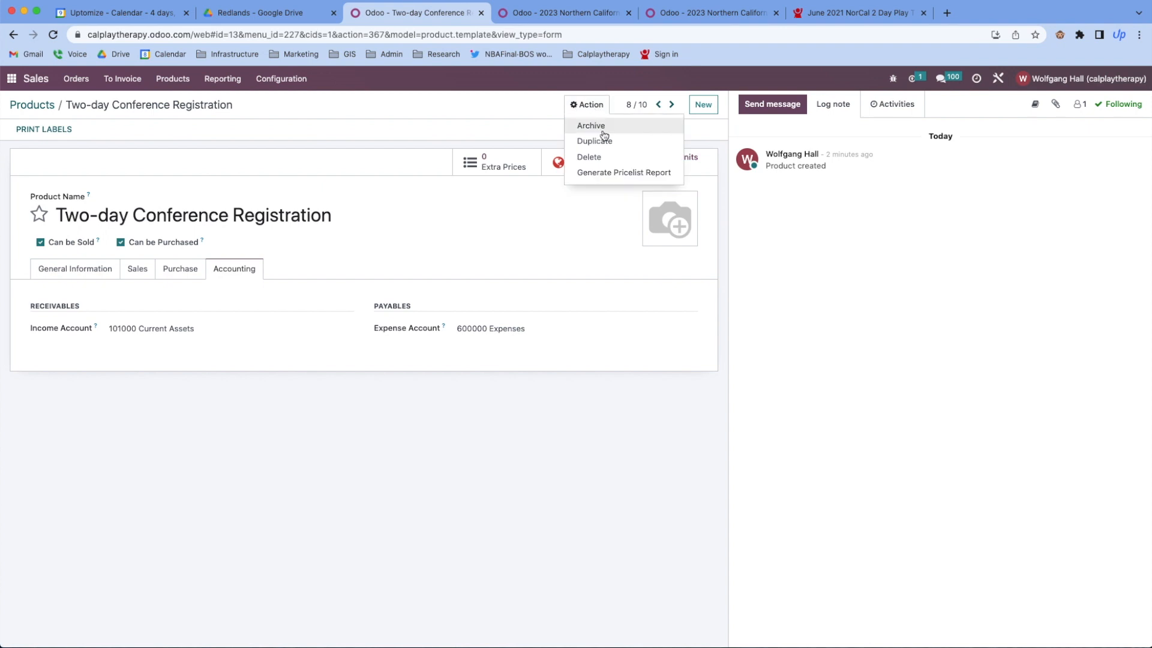
pyautogui.click(607, 144)
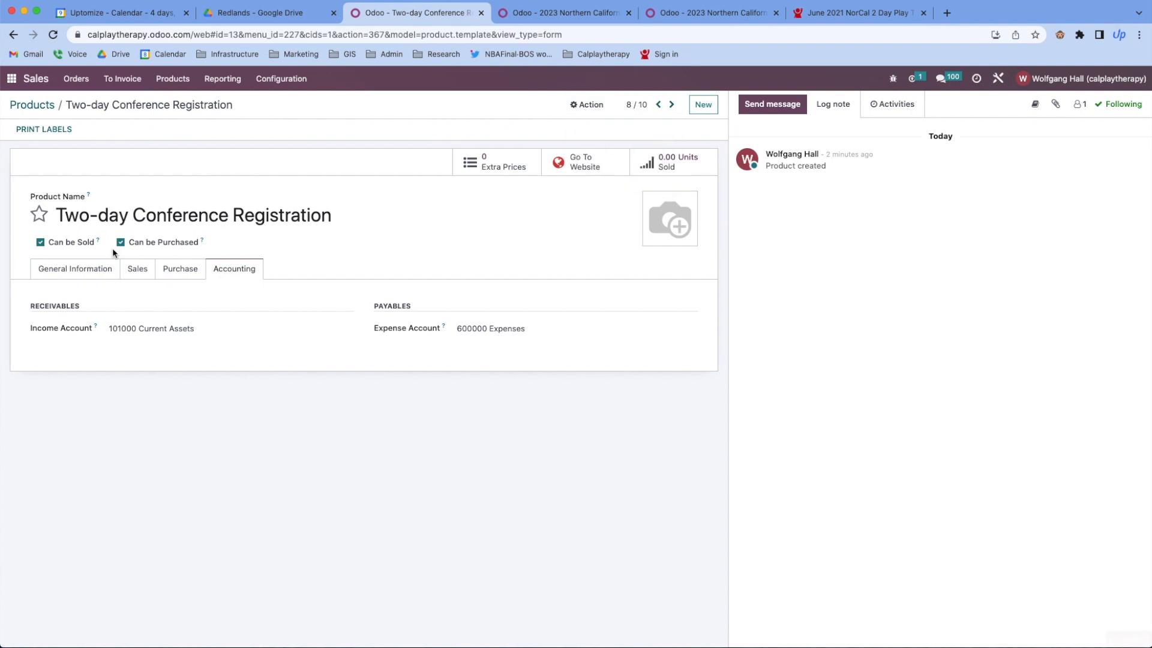
# Rename the duplicated product to "One-day Conference Registration", removing the "(copy)" suffix
pyautogui.moveTo(90, 215); pyautogui.dragTo(61, 215)
pyautogui.press('BackSpace')
pyautogui.press('BackSpace')
pyautogui.write('One')
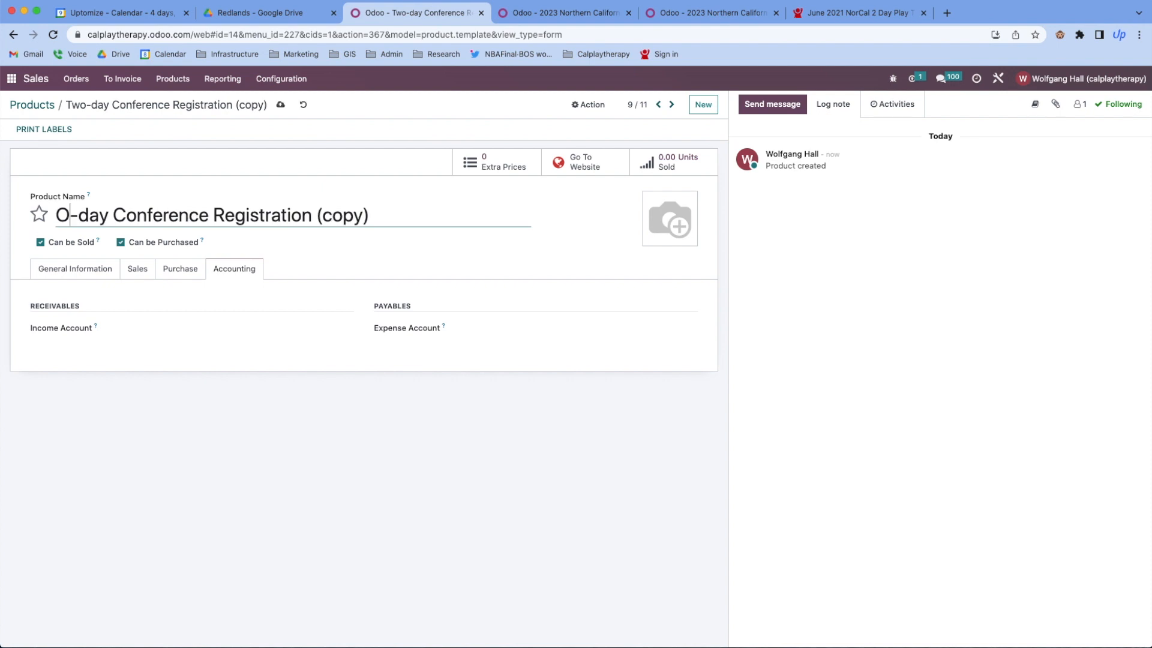
pyautogui.moveTo(391, 216); pyautogui.dragTo(328, 218)
pyautogui.press('BackSpace')
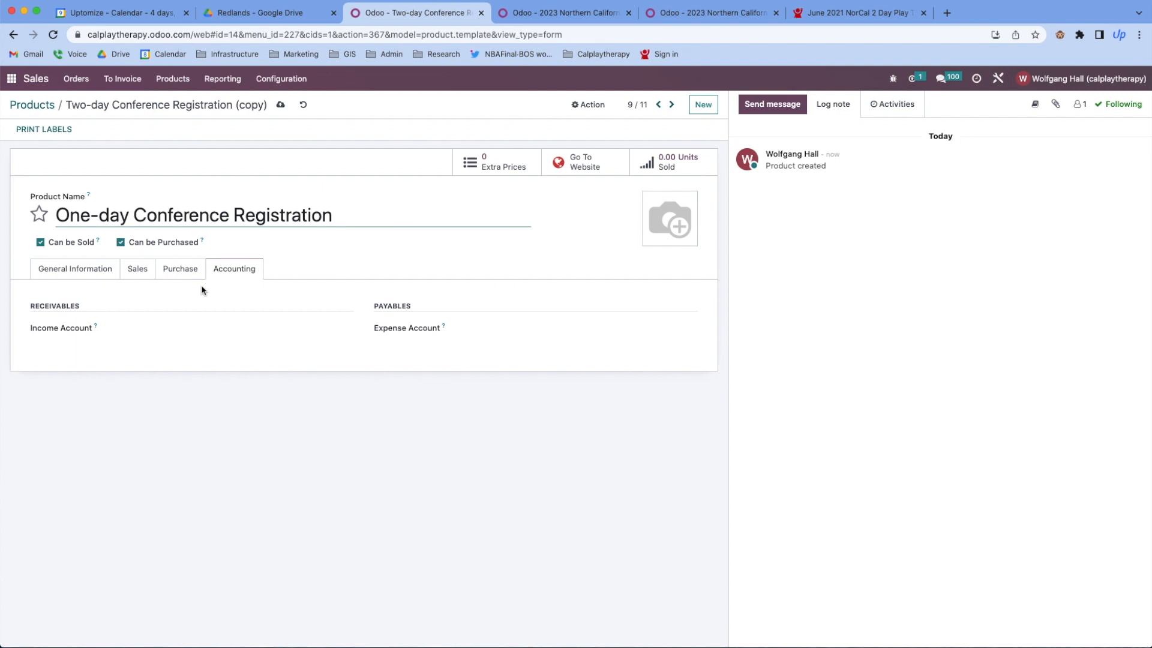
# Assign 101000 Current Assets as income account and 600000 Expenses as expense account for the One-day Conference Registration product
pyautogui.click(121, 329)
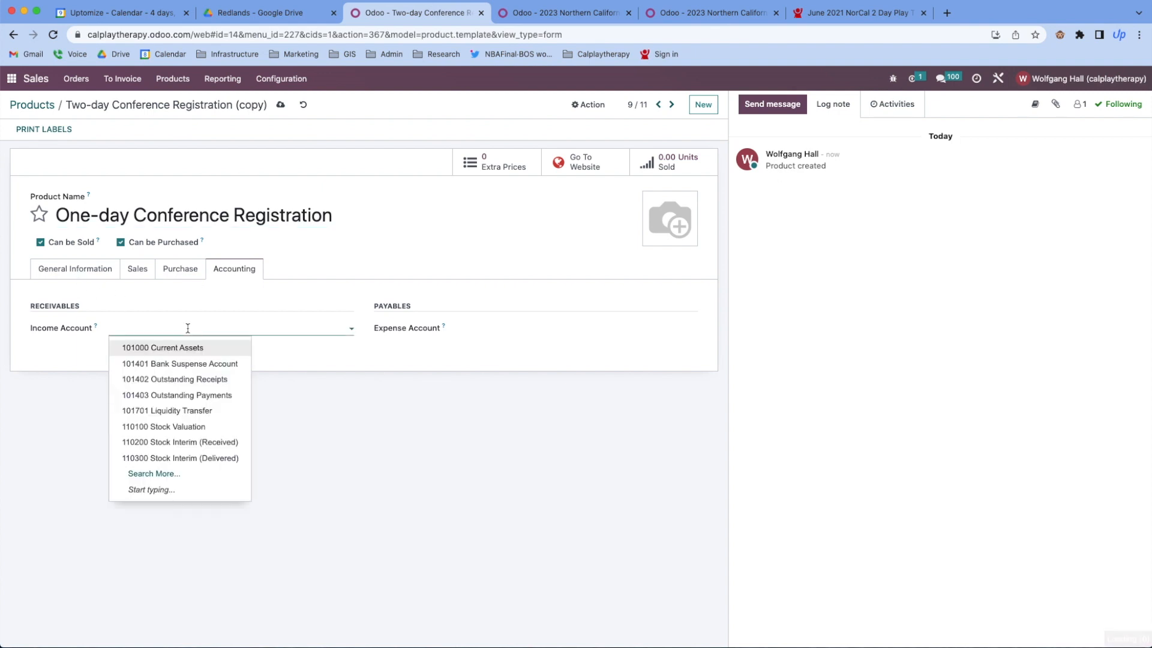
pyautogui.click(178, 349)
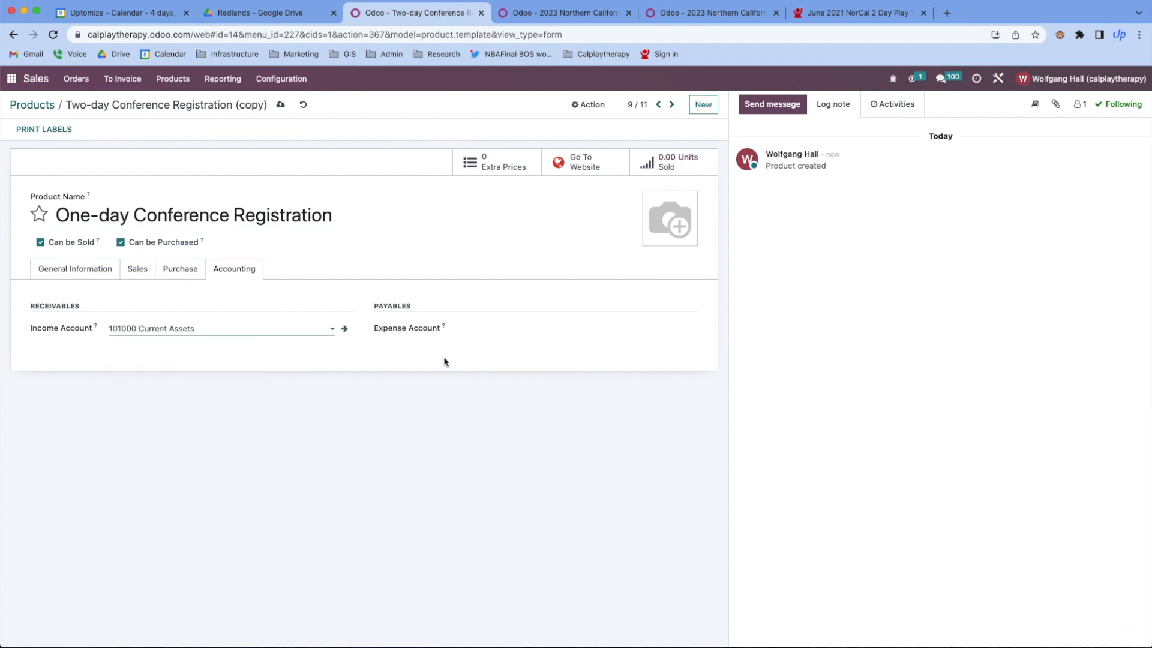
pyautogui.click(482, 330)
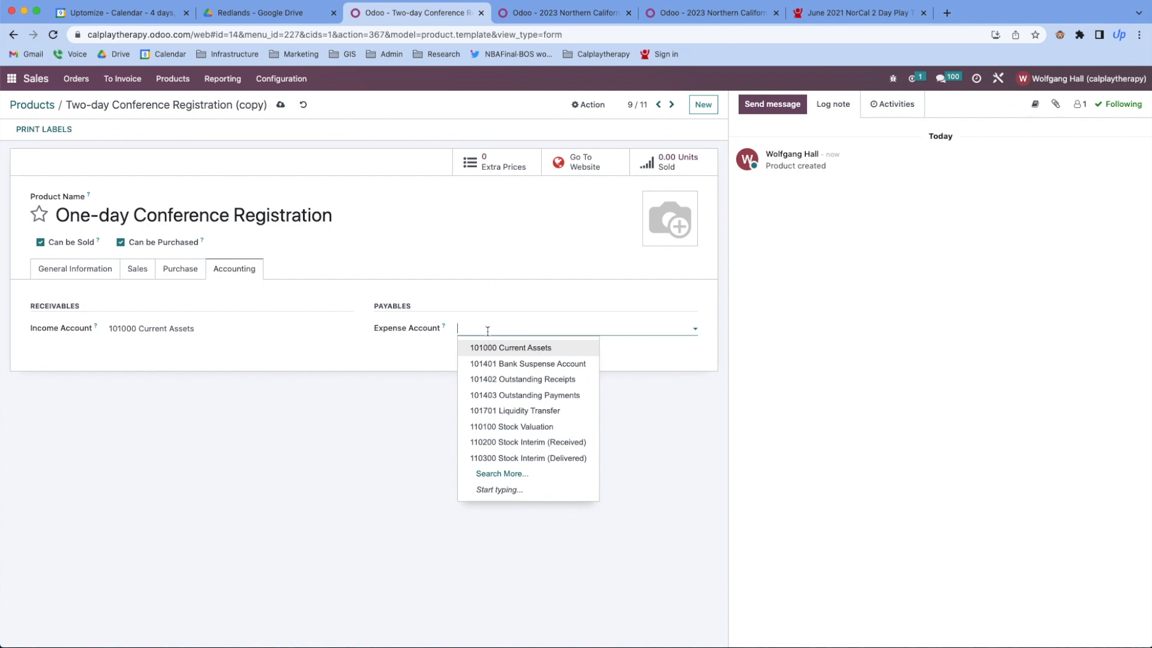
pyautogui.write('exp')
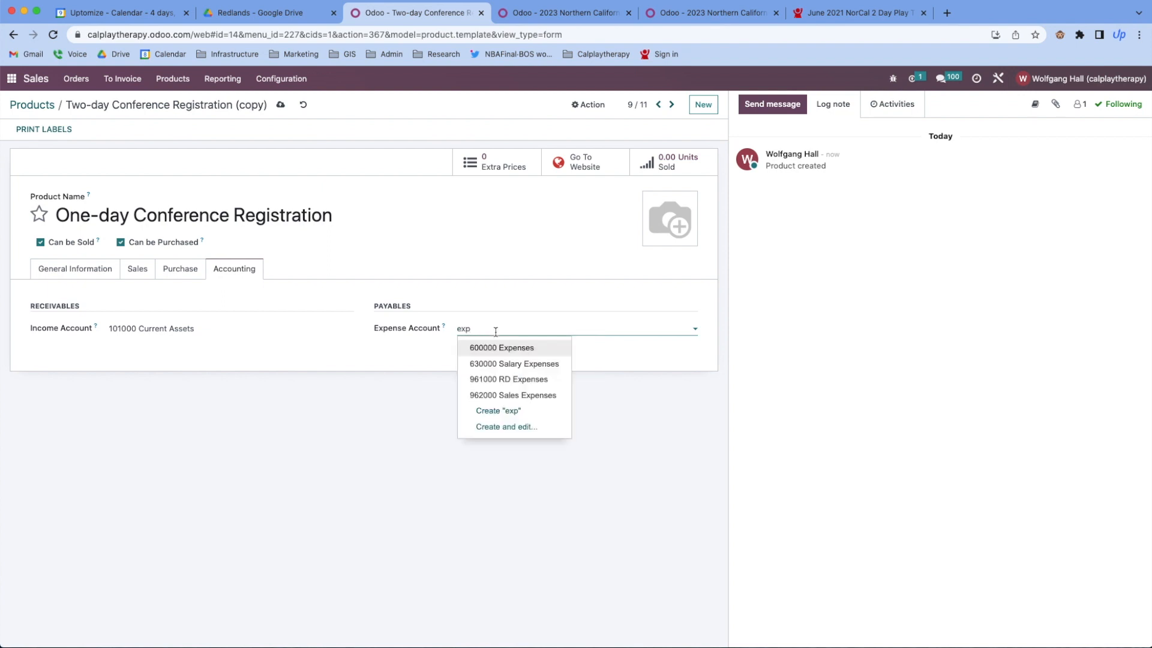
pyautogui.click(522, 349)
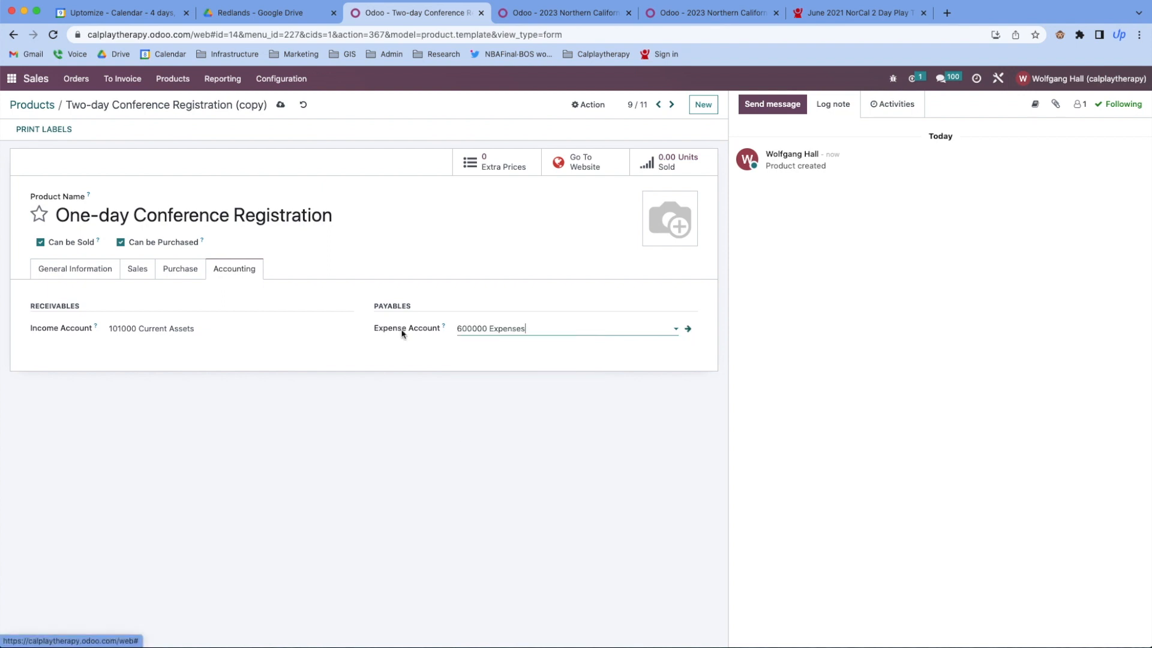
# Set the One-day Conference Registration product's sales price to $200.00 and return to the product list
pyautogui.click(77, 273)
pyautogui.click(499, 297)
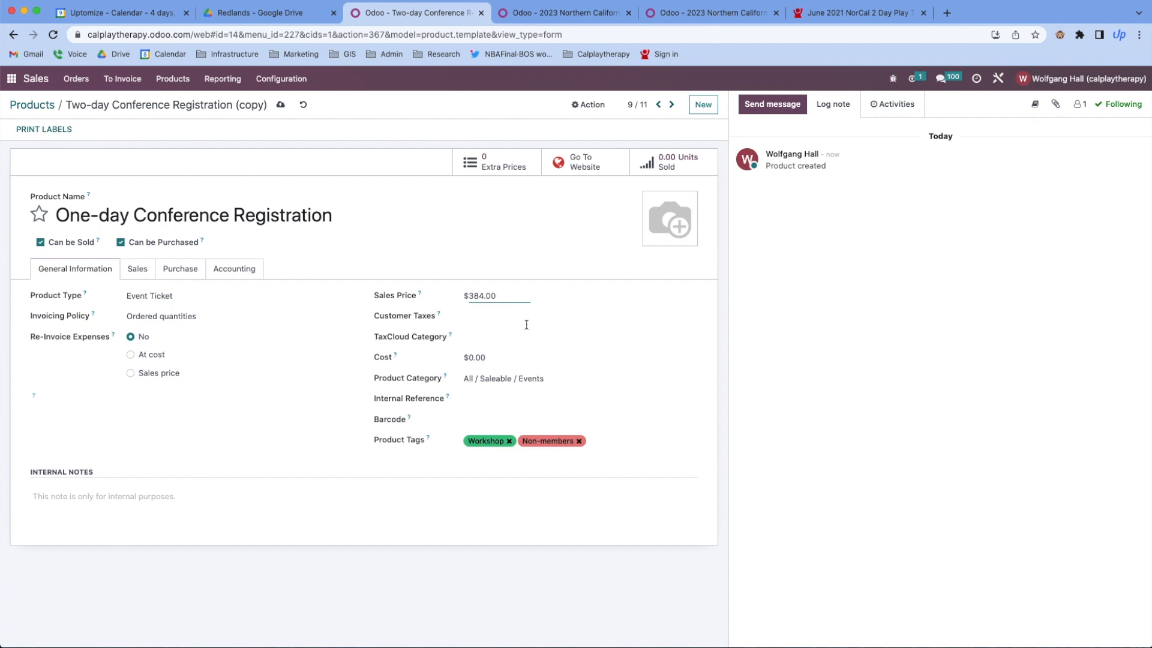
pyautogui.moveTo(497, 296); pyautogui.dragTo(469, 296)
pyautogui.write('200')
pyautogui.click(236, 171)
pyautogui.click(45, 108)
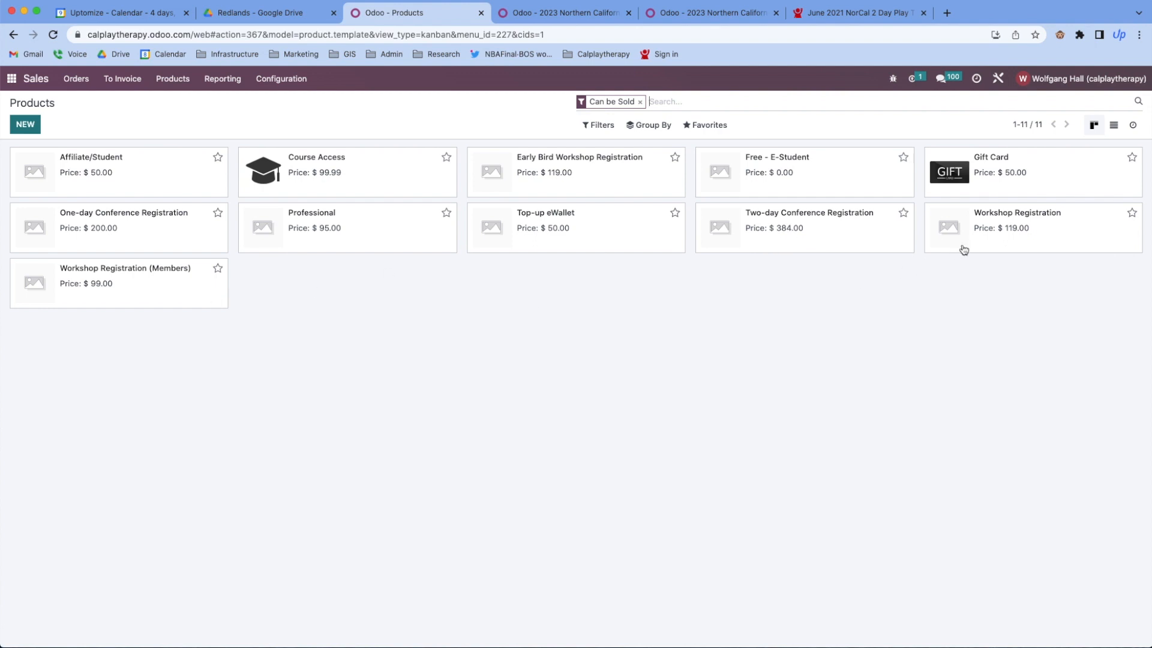
# Check the One-day Conference Registration product, and from the product list open the Two-day Conference Registration product and duplicate it
pyautogui.click(169, 235)
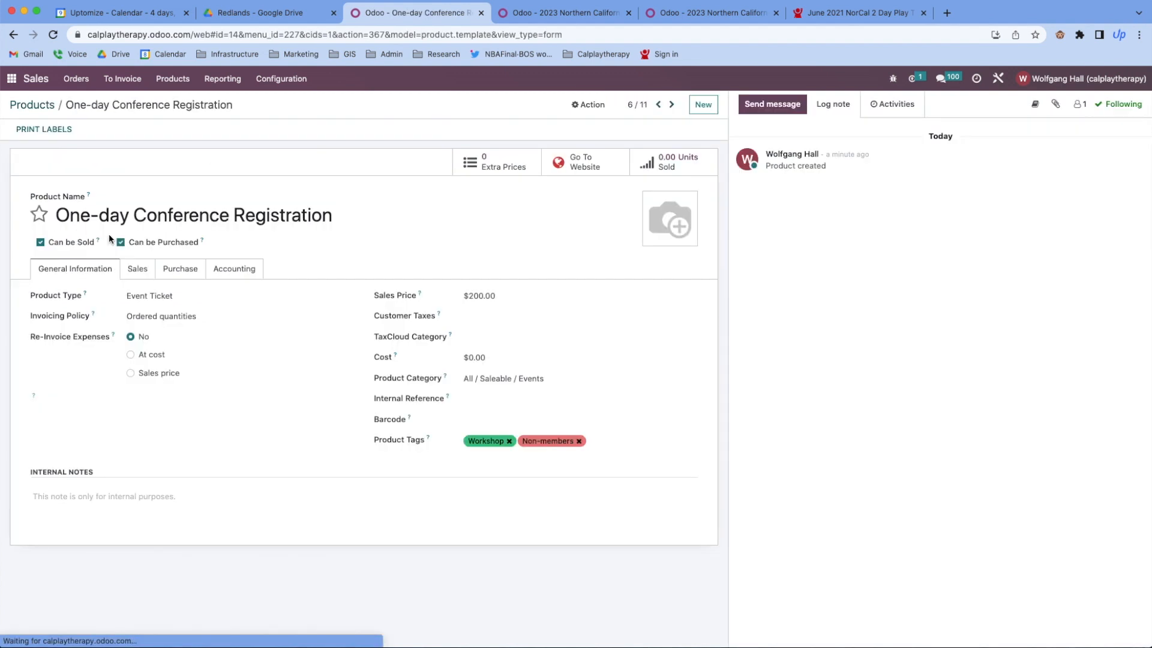
pyautogui.click(39, 104)
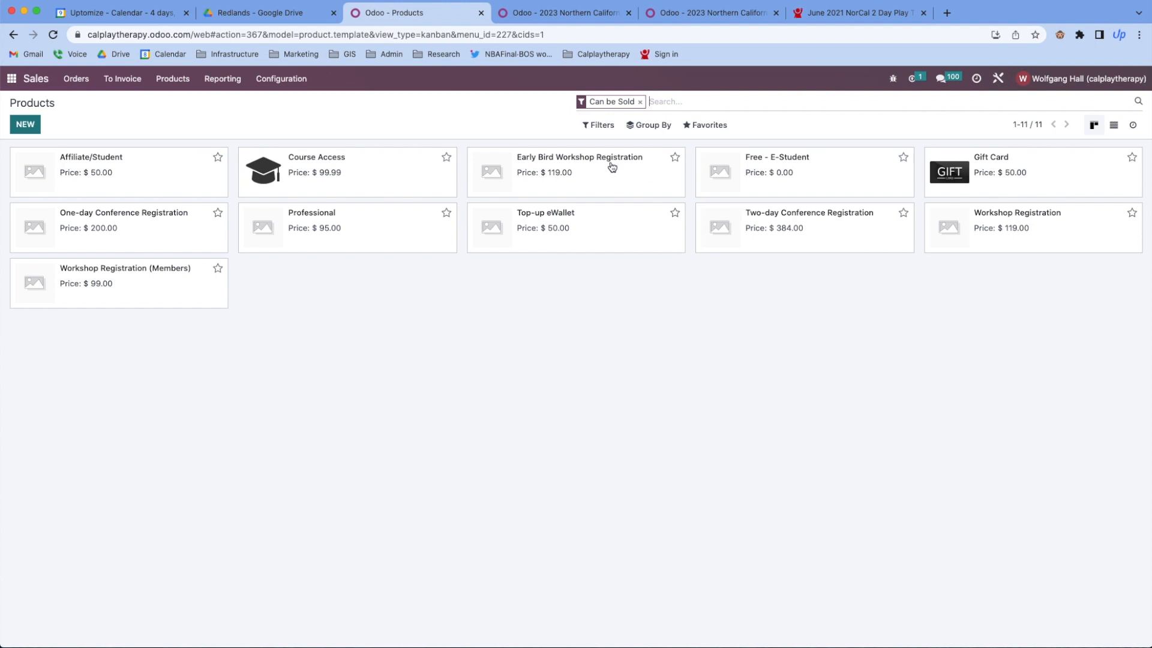
pyautogui.click(821, 226)
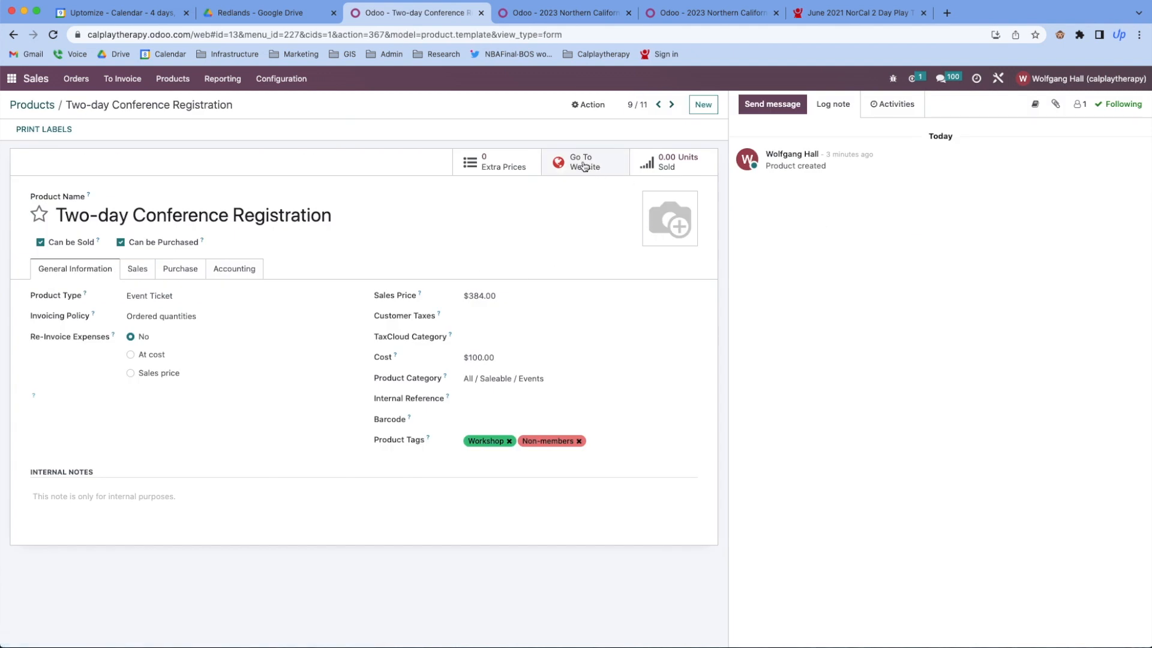
pyautogui.click(588, 106)
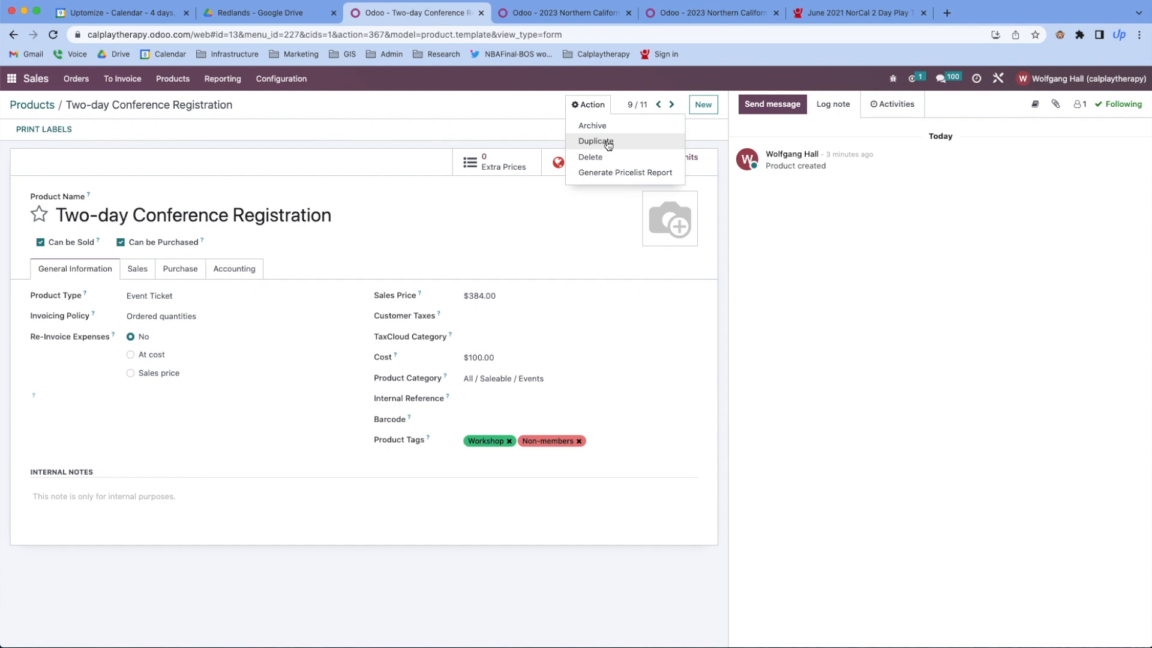
pyautogui.click(608, 144)
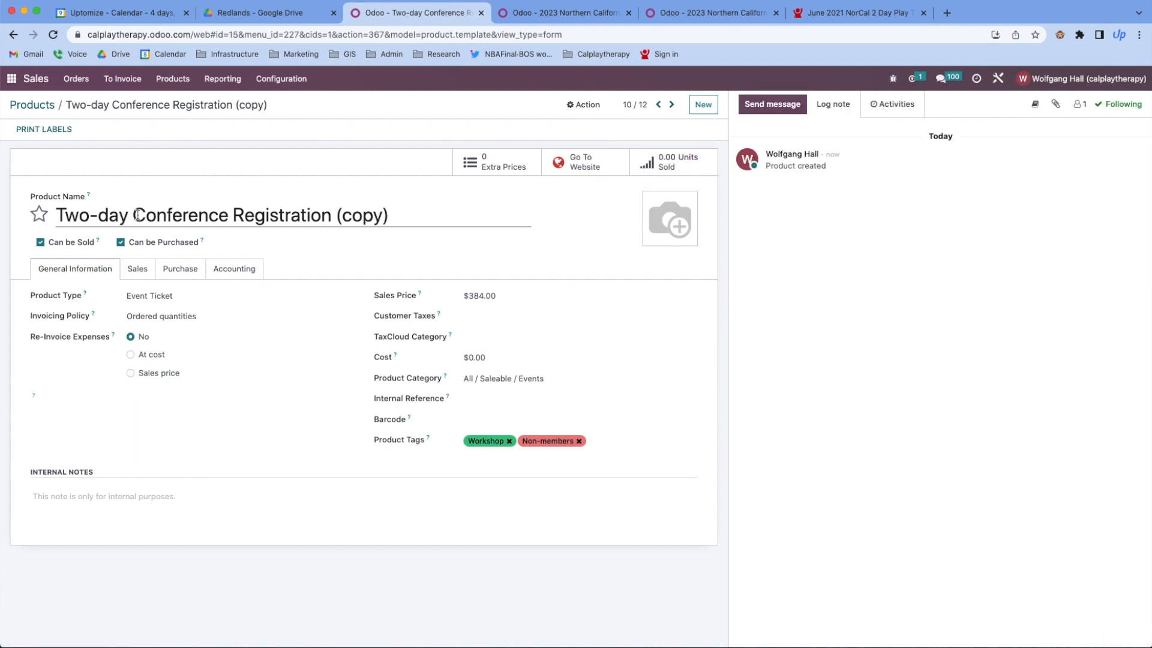
# Rename the duplicated product to "Two-day Early Bird Conference Registration", removing the "(copy)" suffix
pyautogui.write('Early B')
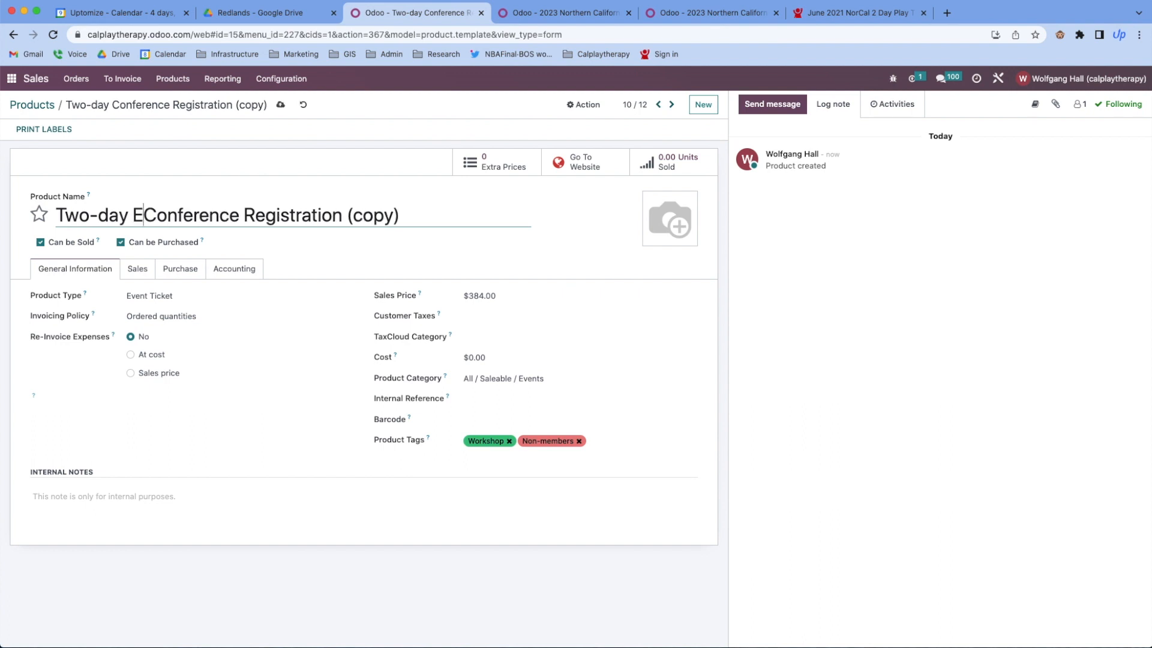
pyautogui.write('ir')
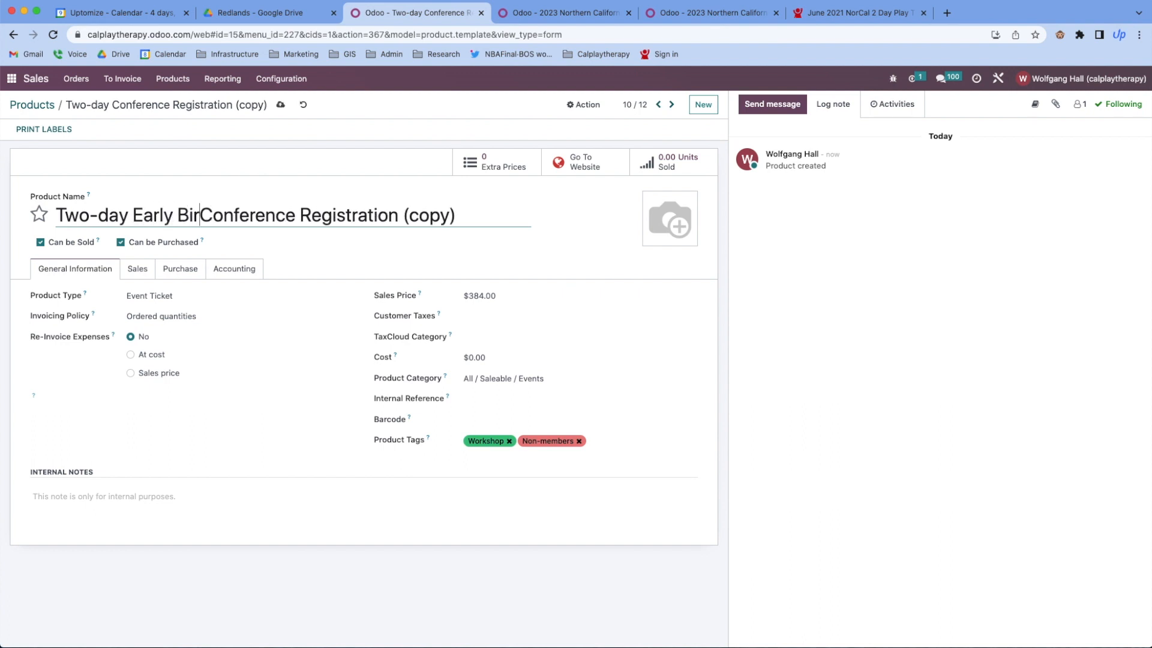
pyautogui.write('d')
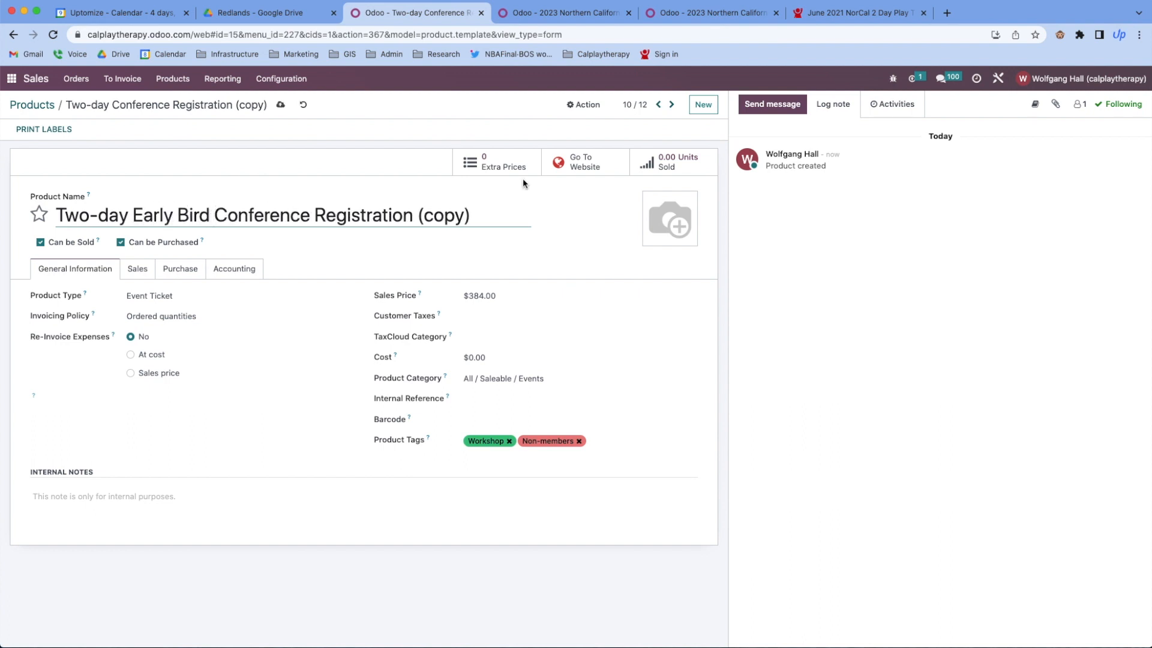
pyautogui.moveTo(478, 214); pyautogui.dragTo(410, 217)
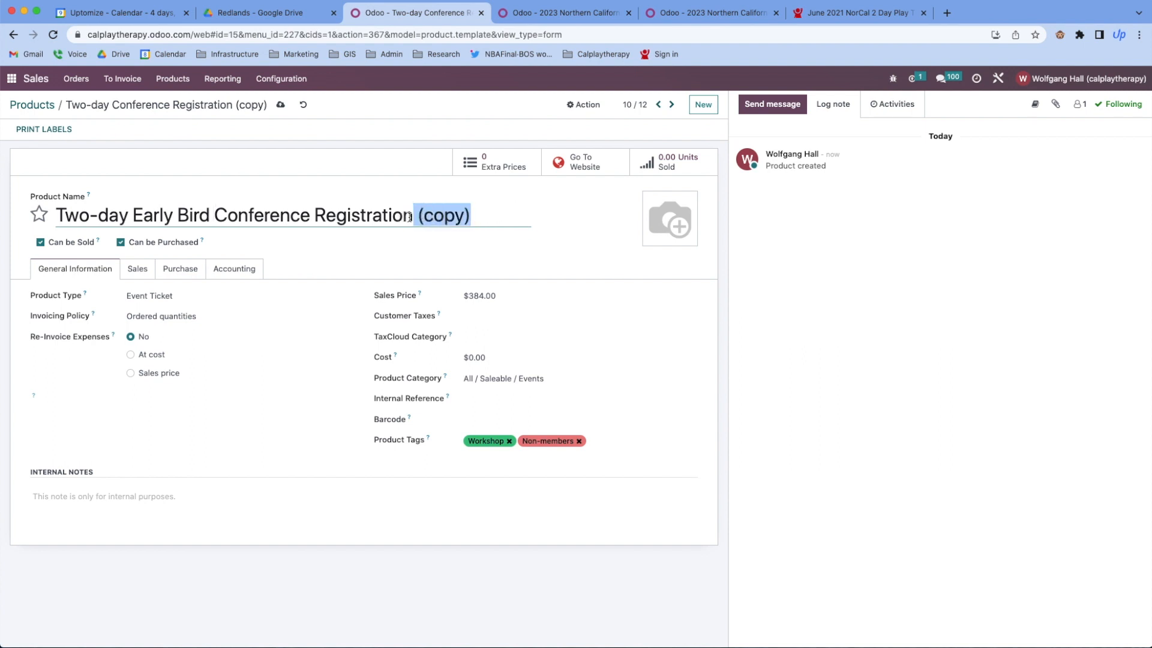
pyautogui.press('BackSpace')
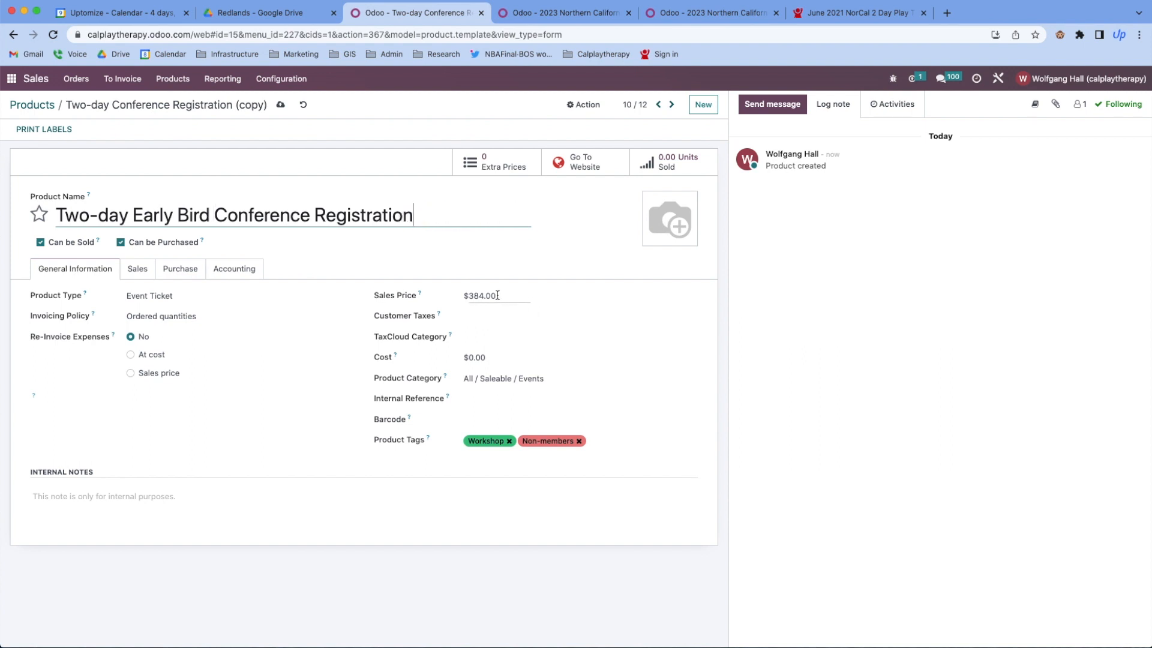
# Set the Two-day Early Bird Conference Registration product's sales price to $324.00
pyautogui.click(479, 295)
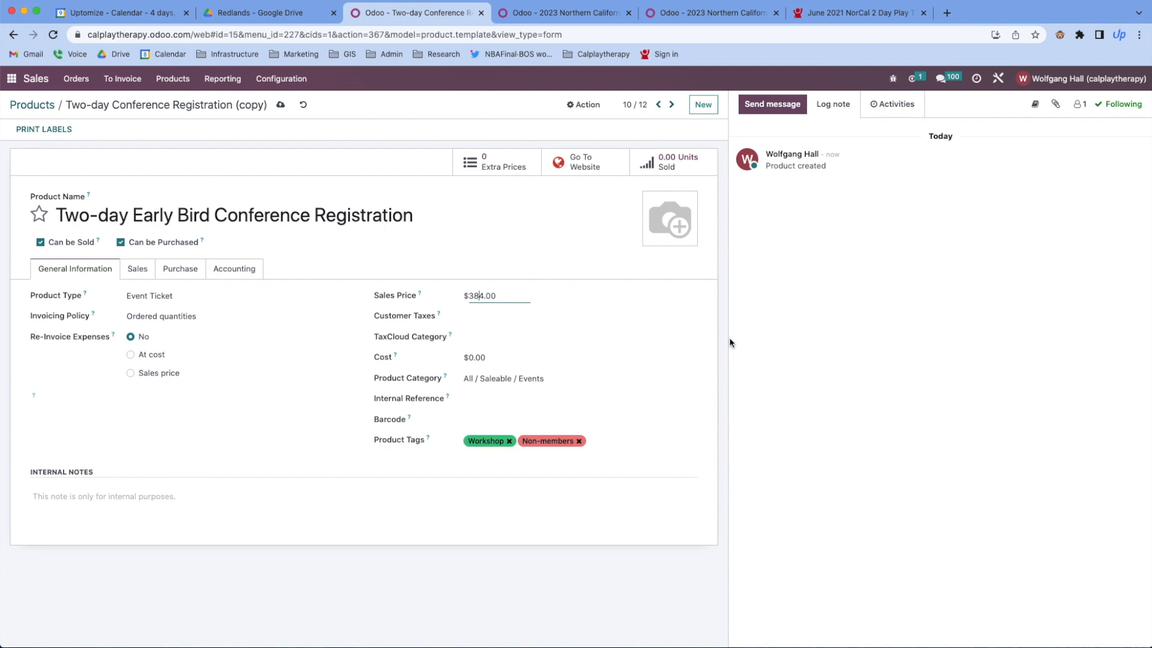
pyautogui.press('BackSpace')
pyautogui.write('2')
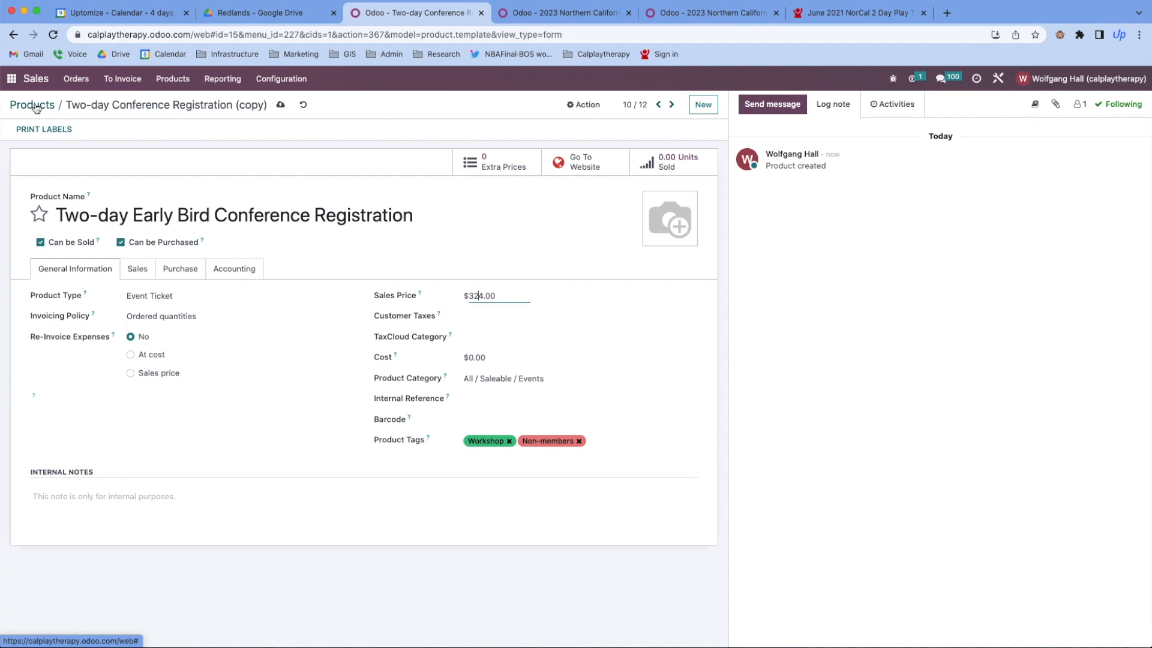
# Assign 101000 Current Assets as income account and 600000 Expenses as expense account for the early bird product, and return to the product list
pyautogui.click(233, 270)
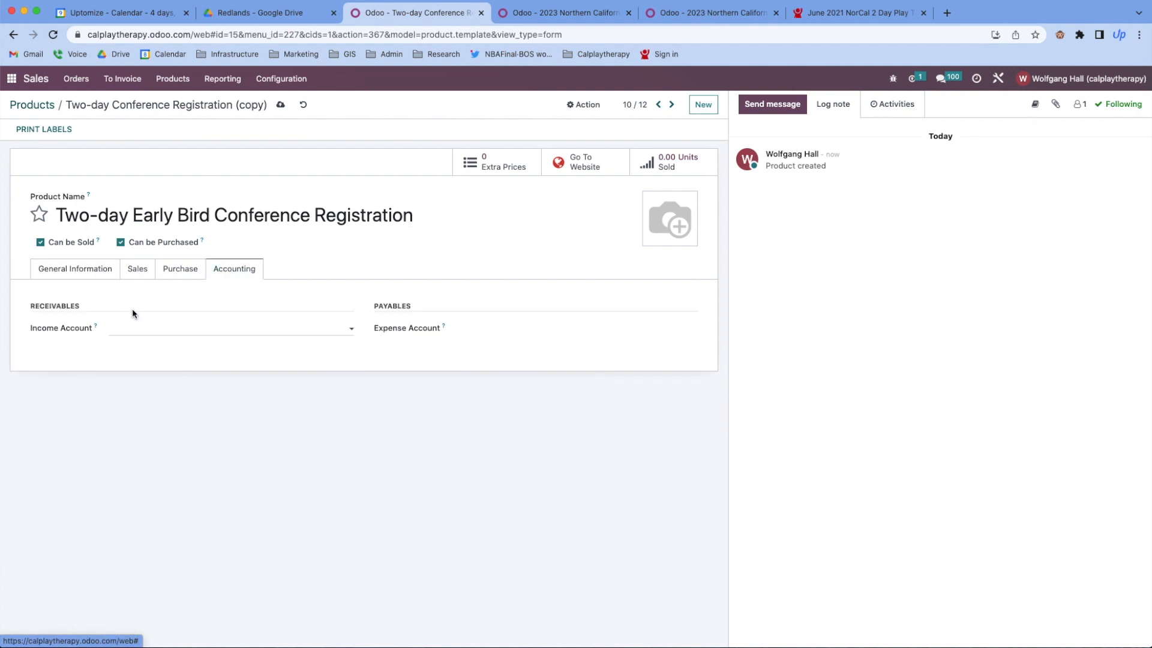
pyautogui.click(137, 332)
pyautogui.click(150, 346)
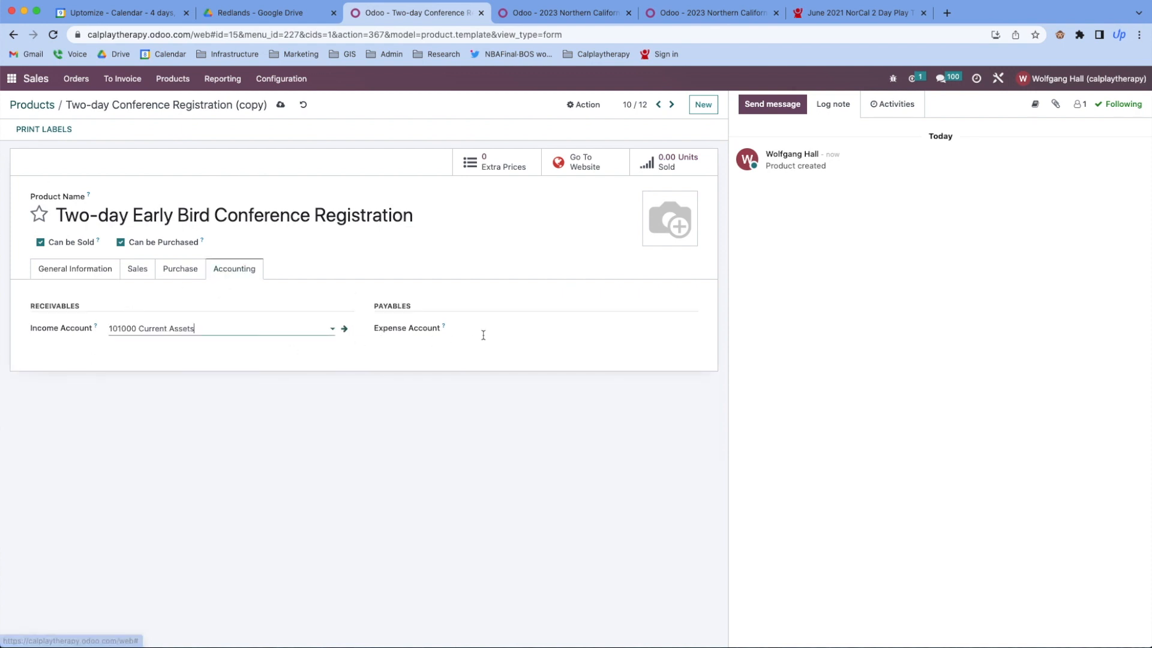
pyautogui.click(484, 330)
pyautogui.write('ex')
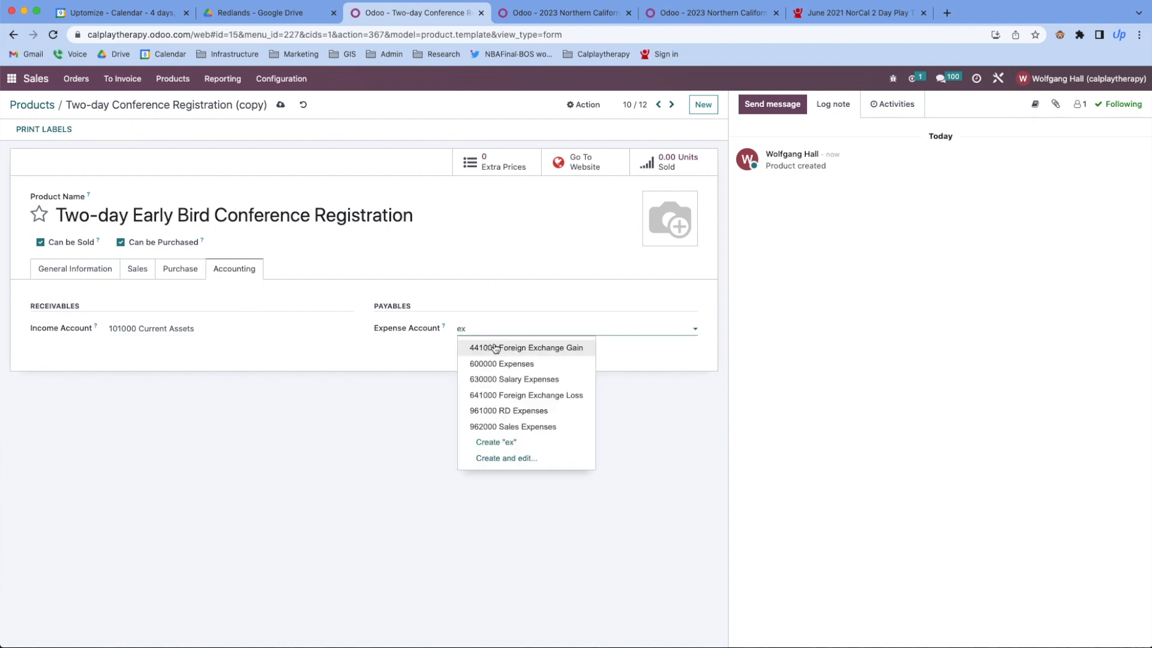
pyautogui.click(521, 361)
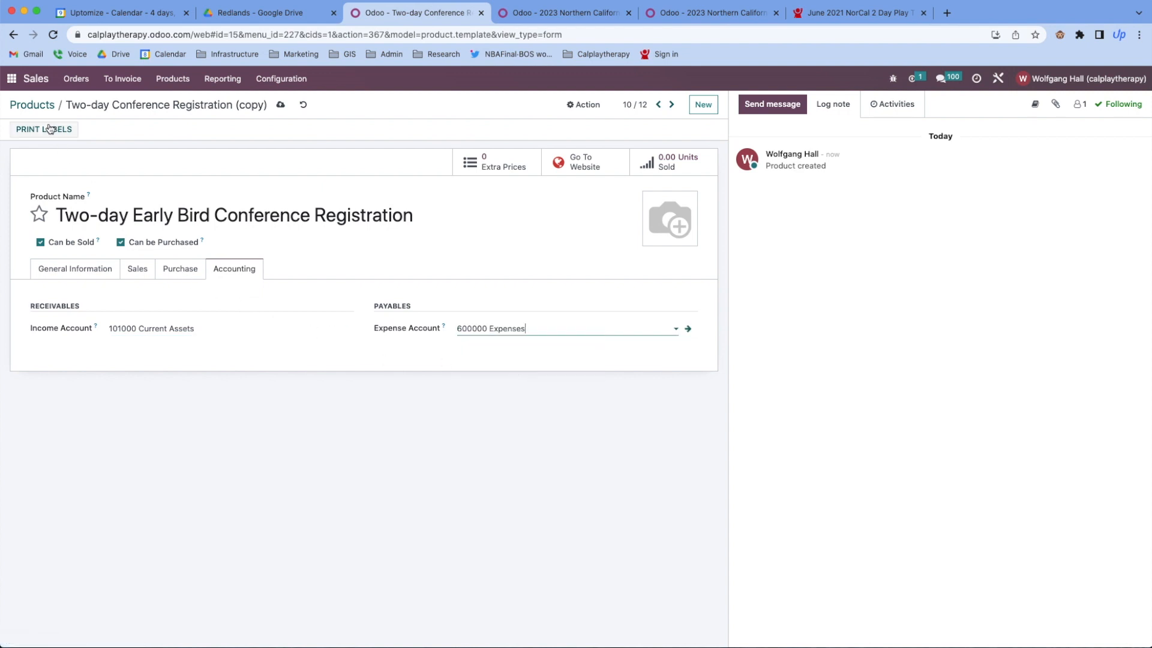
pyautogui.click(27, 105)
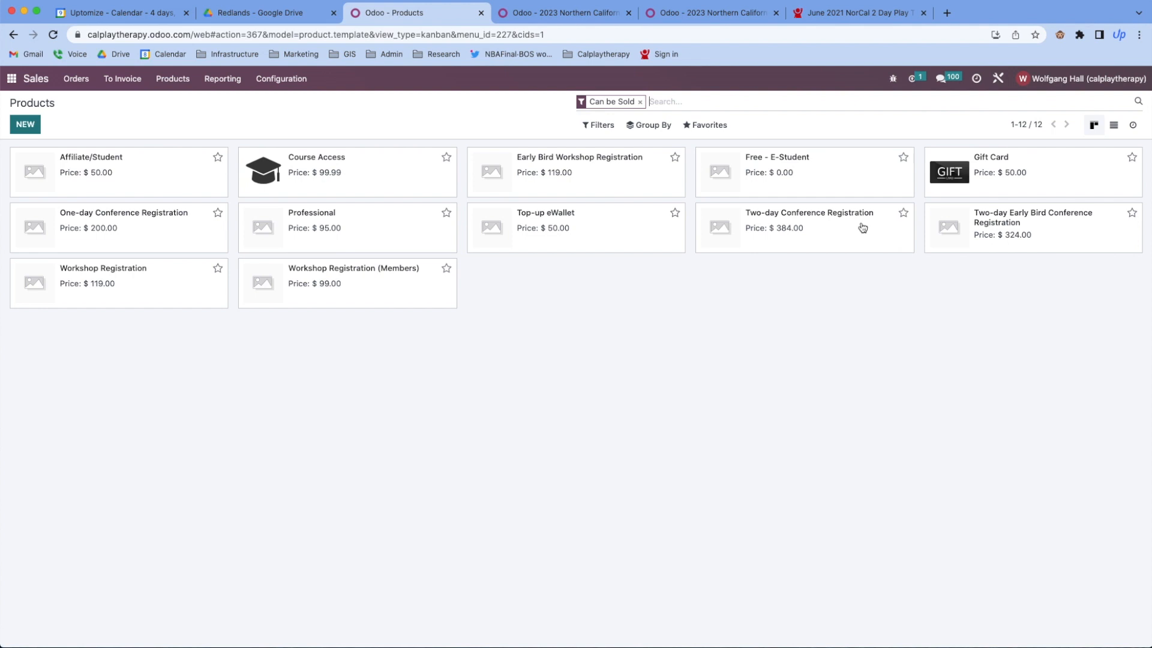
# Show the products as a list sorted by product name and archive the Workshop Registration (Members) product
pyautogui.click(1115, 127)
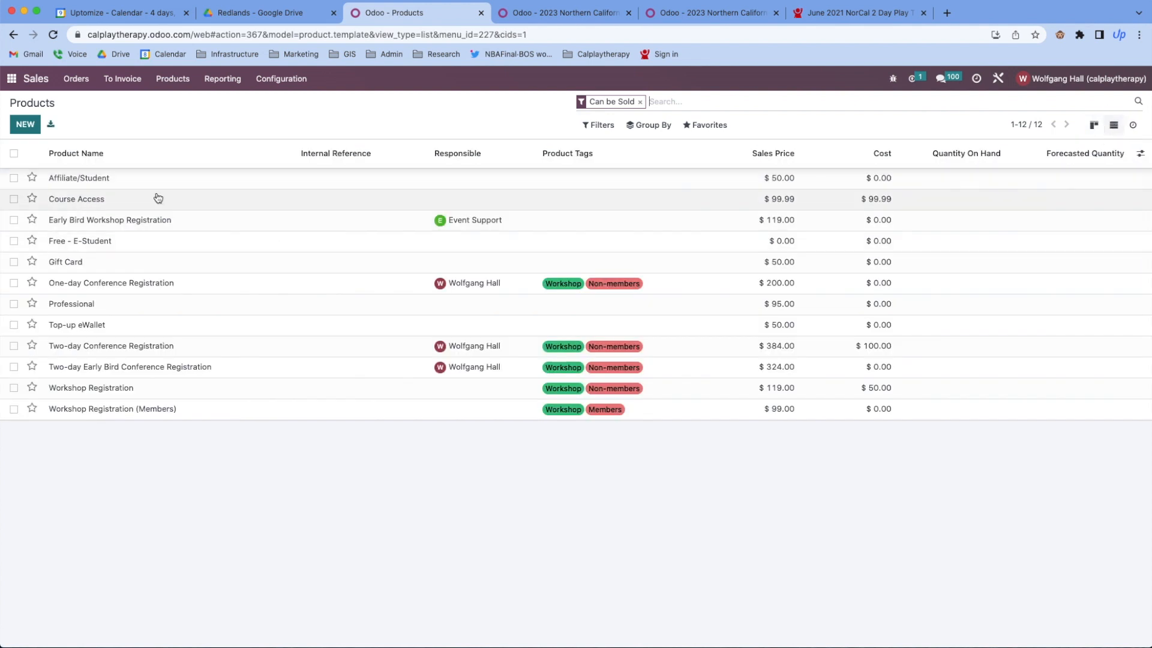
pyautogui.click(128, 160)
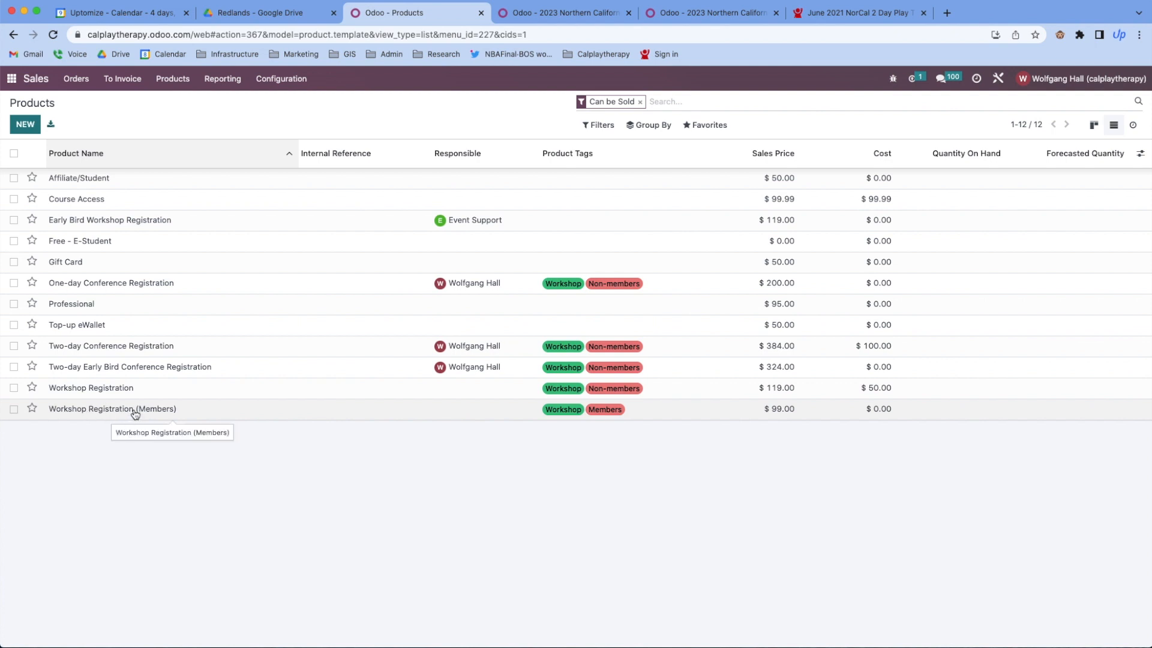
pyautogui.click(14, 410)
pyautogui.click(540, 126)
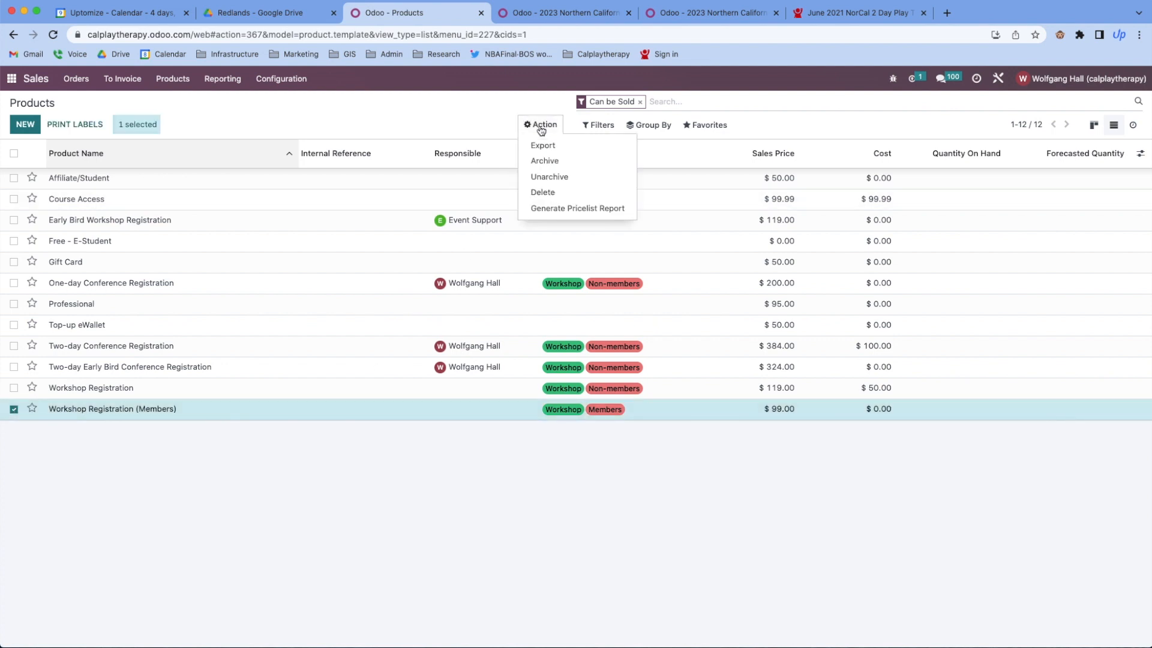
pyautogui.click(545, 161)
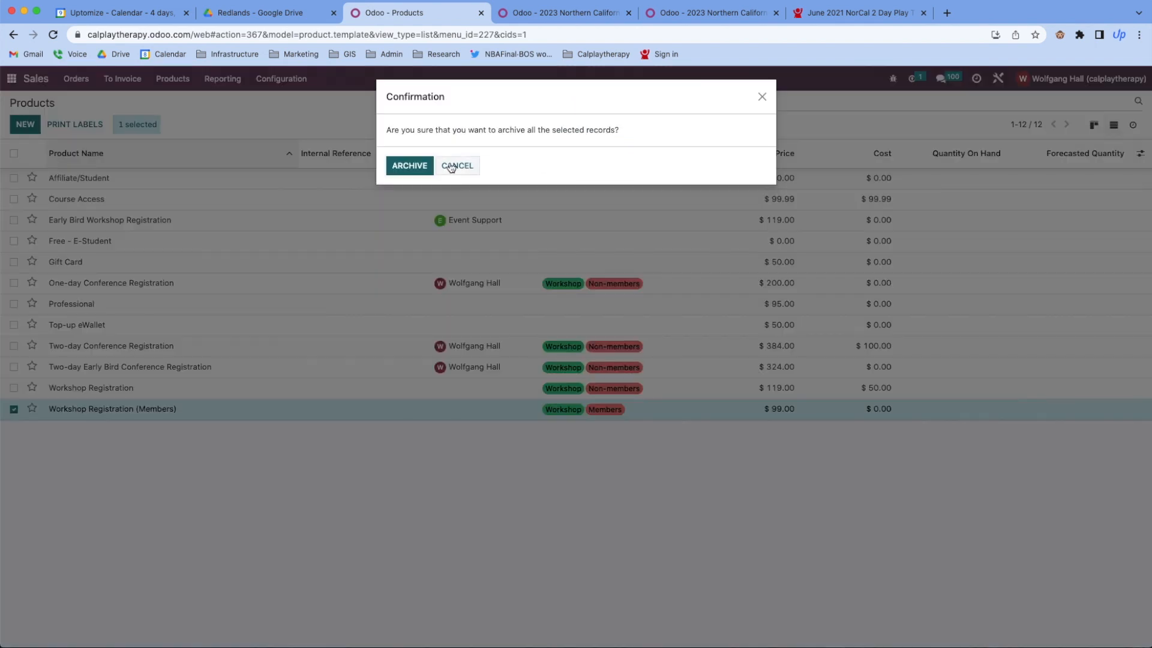
pyautogui.click(406, 168)
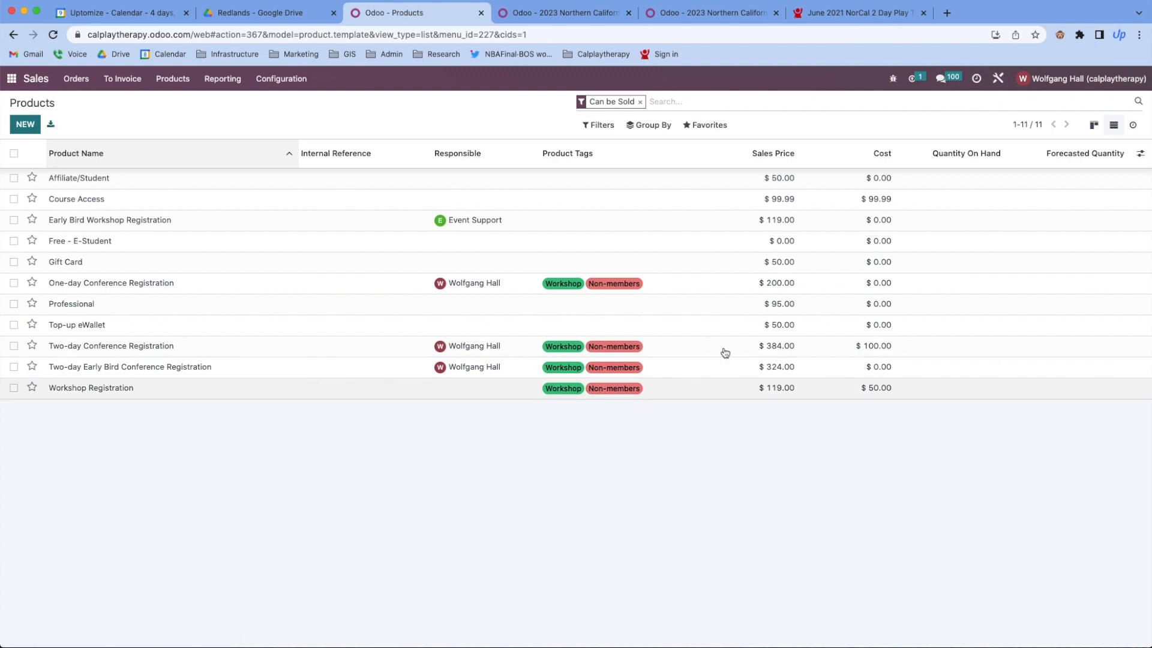
# Check the early bird ticket price on the conference event, and set the Two-day Early Bird Conference Registration product's sales price to $334.00
pyautogui.click(579, 12)
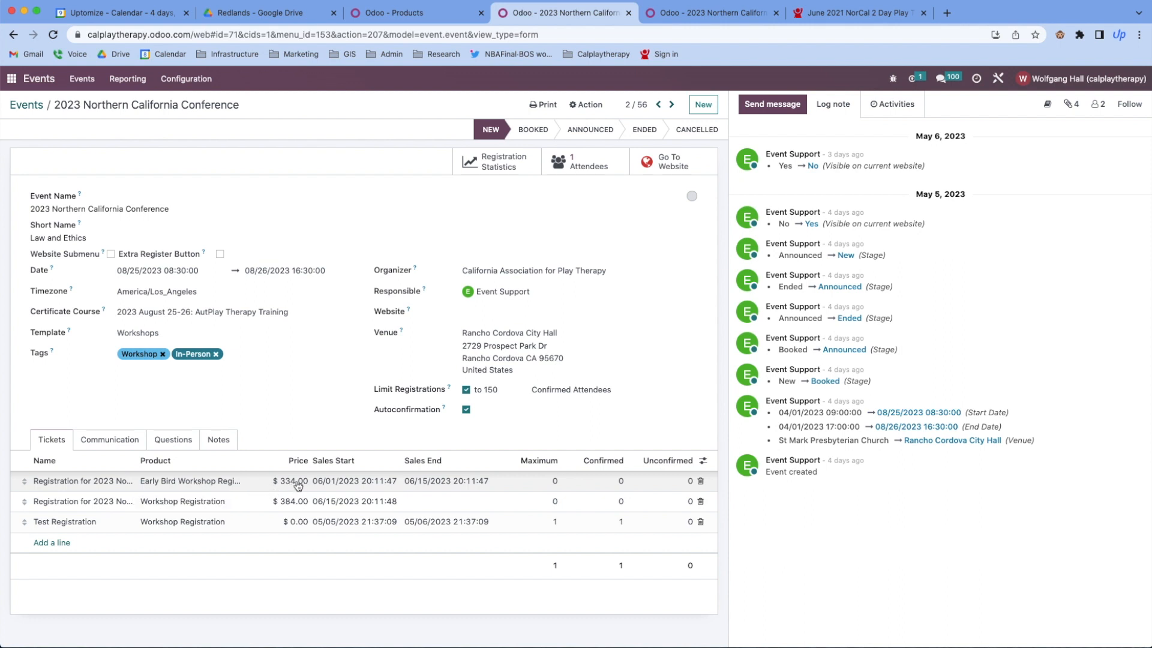
pyautogui.click(386, 14)
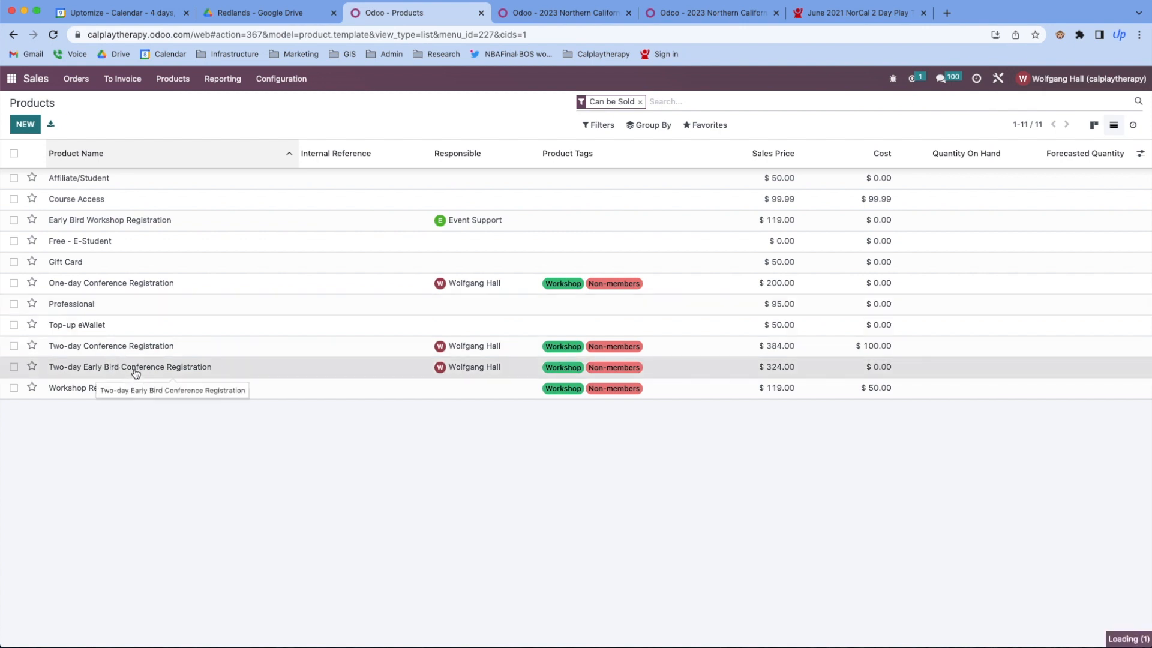
pyautogui.click(136, 372)
pyautogui.click(81, 266)
pyautogui.click(478, 296)
pyautogui.press('BackSpace')
pyautogui.write('3')
pyautogui.click(33, 105)
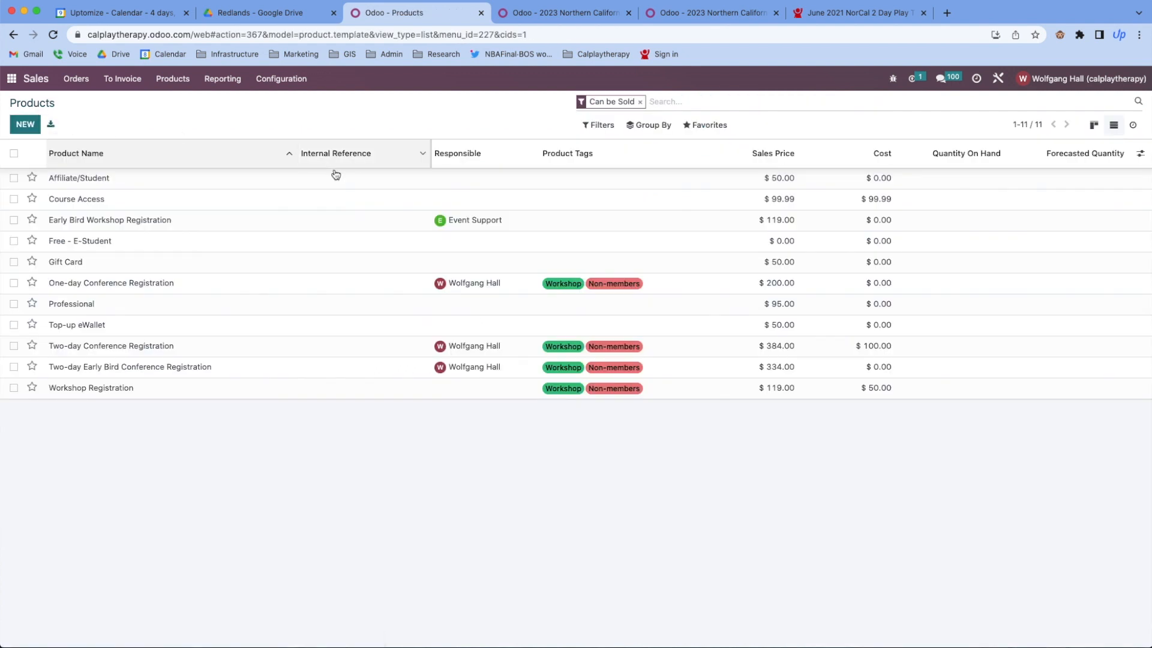
# On the 2023 Northern California Conference event, change the early bird ticket's product to Two-day Early Bird Conference Registration
pyautogui.click(558, 17)
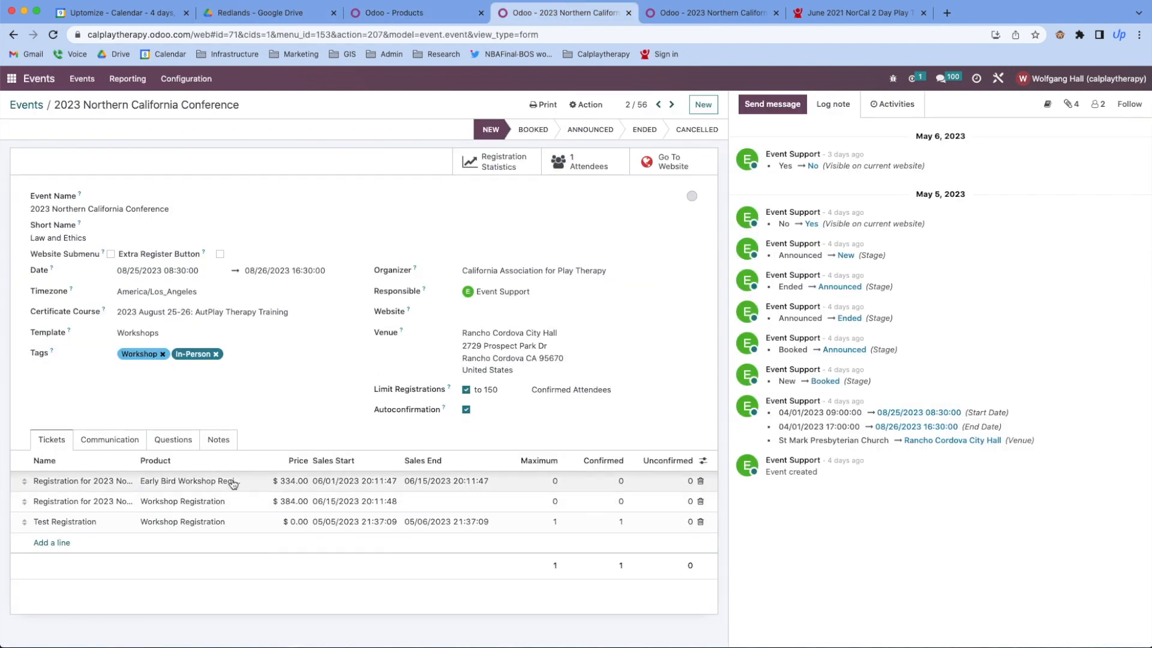
pyautogui.click(215, 482)
pyautogui.click(214, 483)
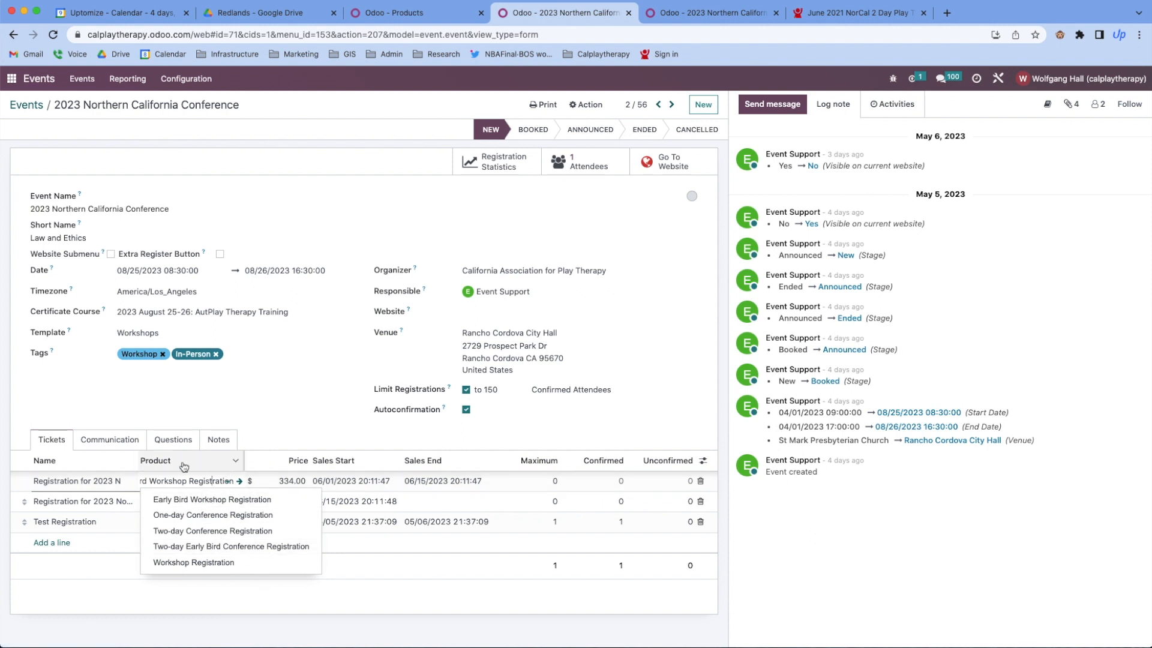
pyautogui.write('conf')
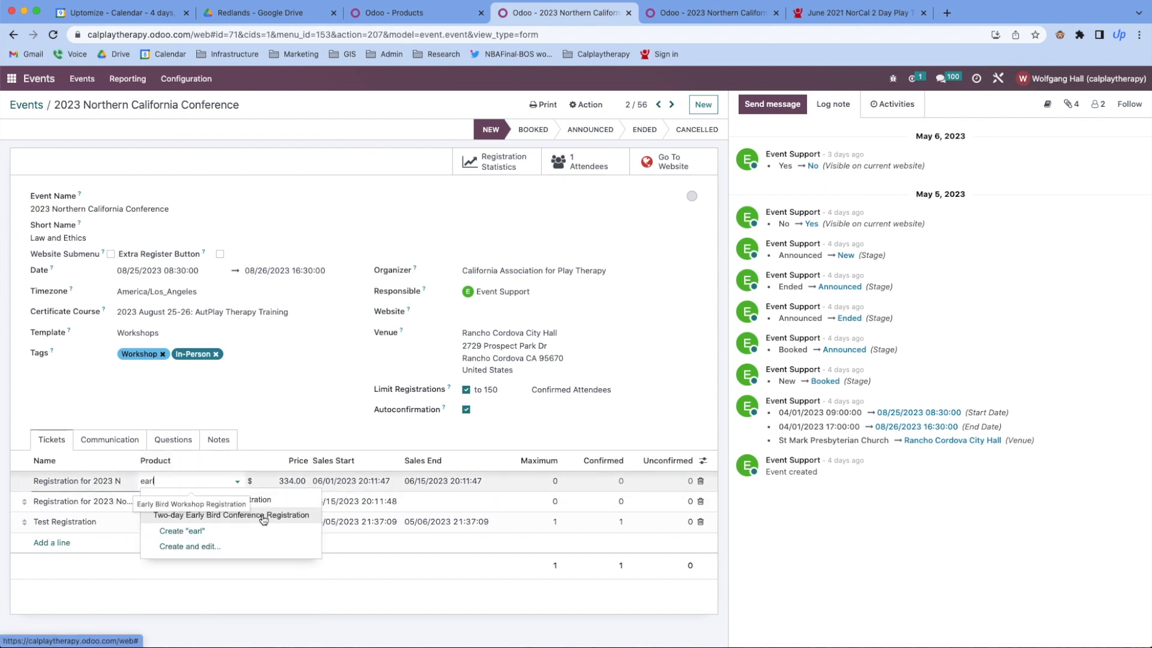
pyautogui.click(262, 517)
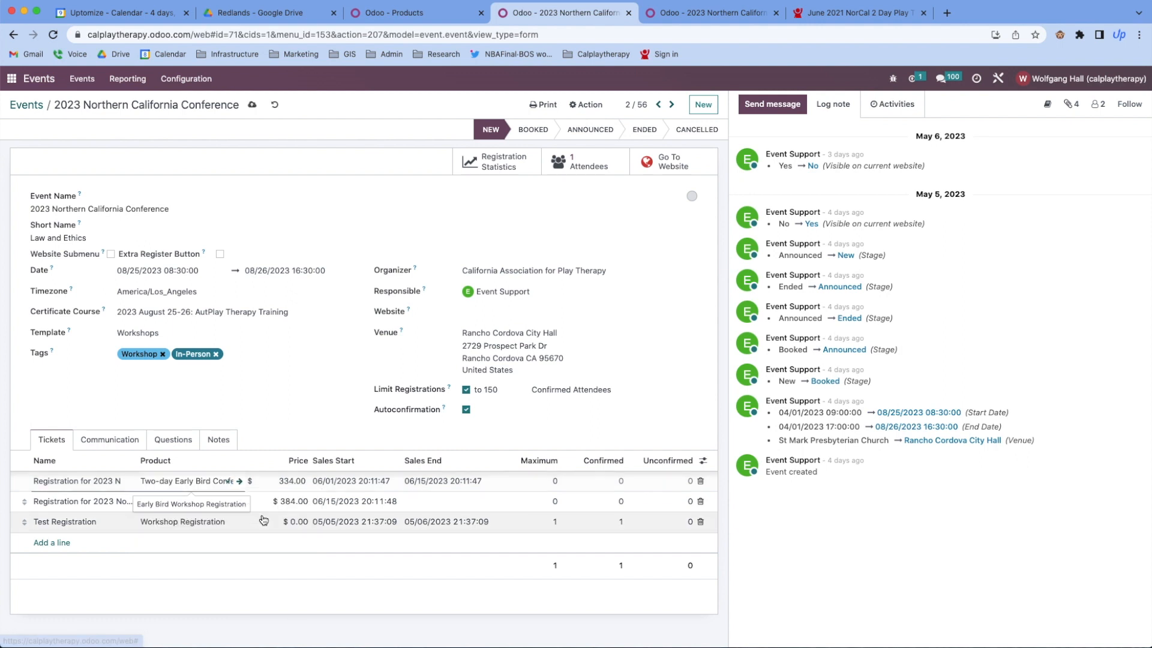
# Change the $384.00 ticket's product to Two-day Conference Registration and return to the events overview
pyautogui.click(183, 501)
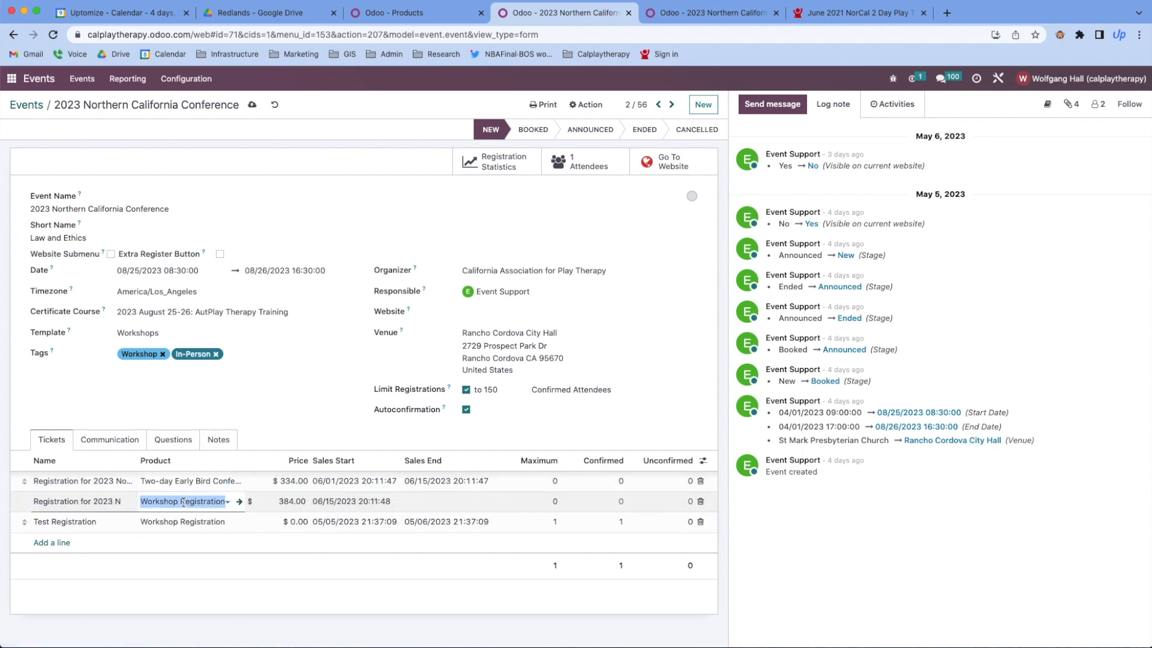
pyautogui.write('t')
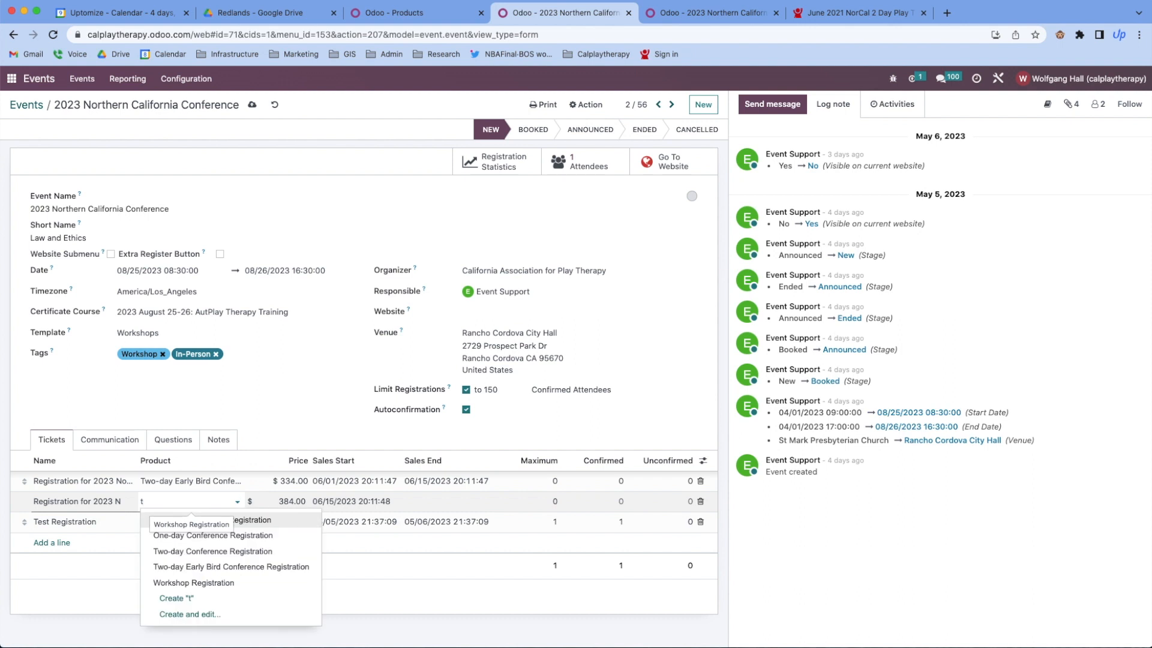
pyautogui.write('wo-day Conference Reg')
pyautogui.click(266, 521)
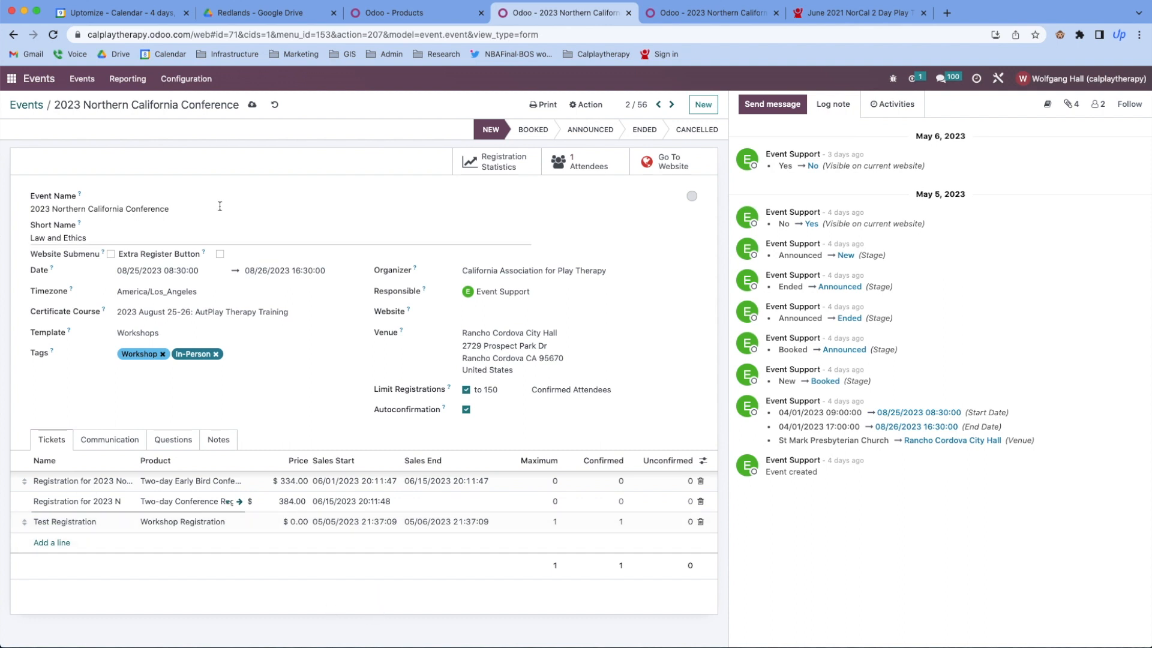
pyautogui.click(27, 106)
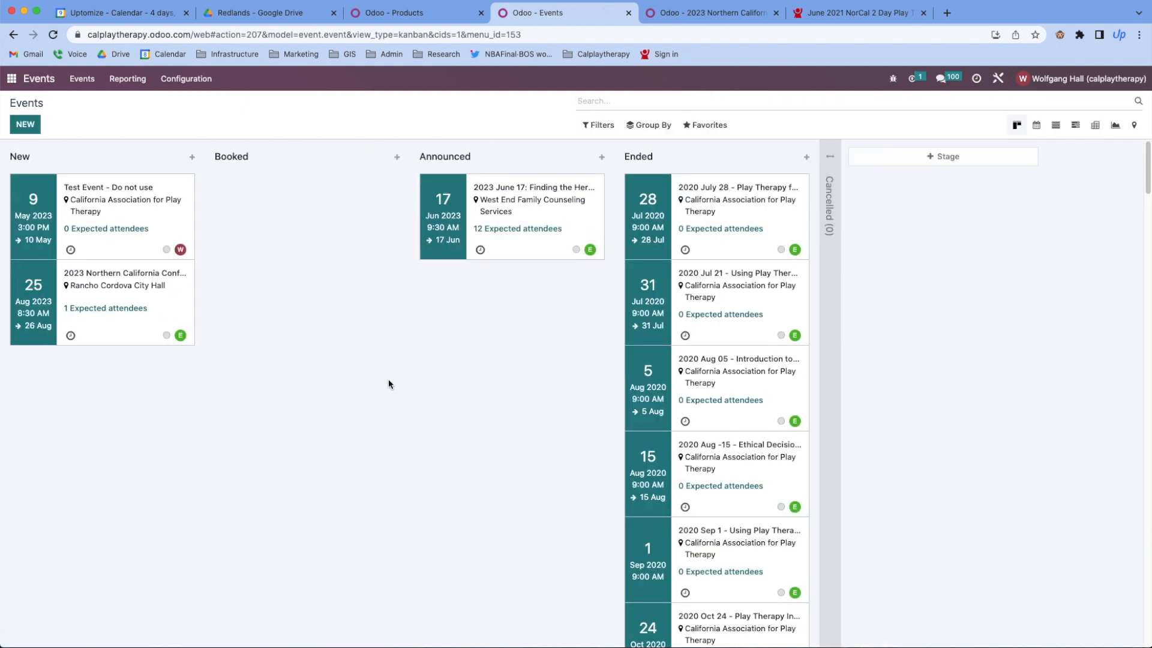
# Open the Member price-list in Sales and review its Workshop Registration price rule without changing it
pyautogui.click(360, 13)
pyautogui.click(163, 84)
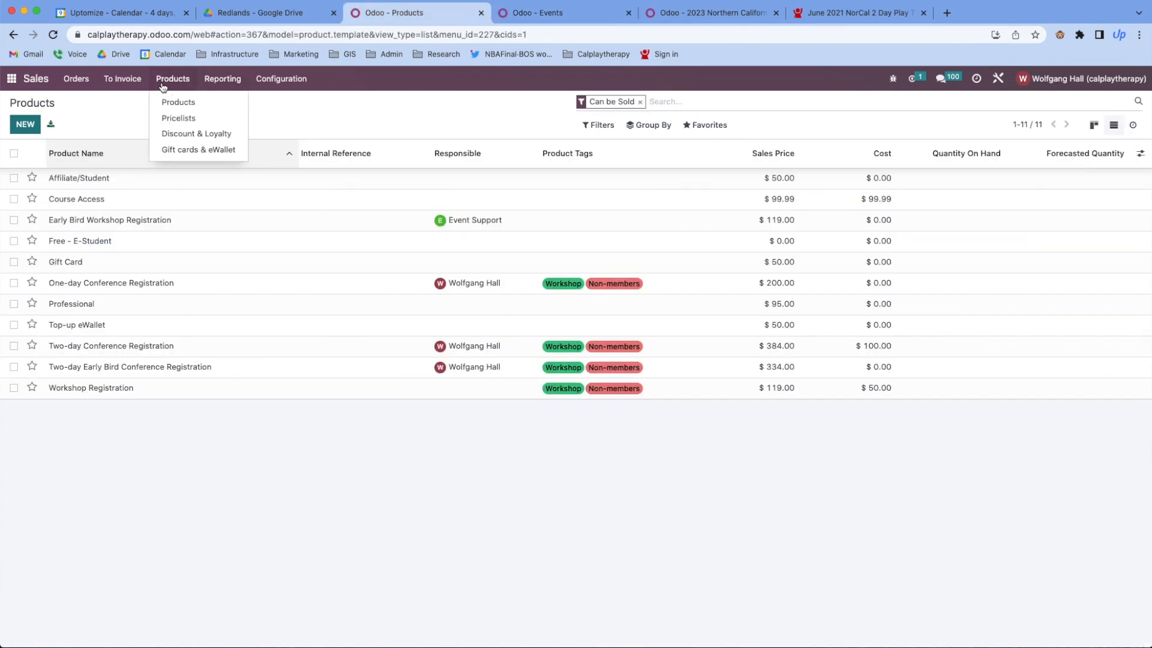
pyautogui.click(182, 122)
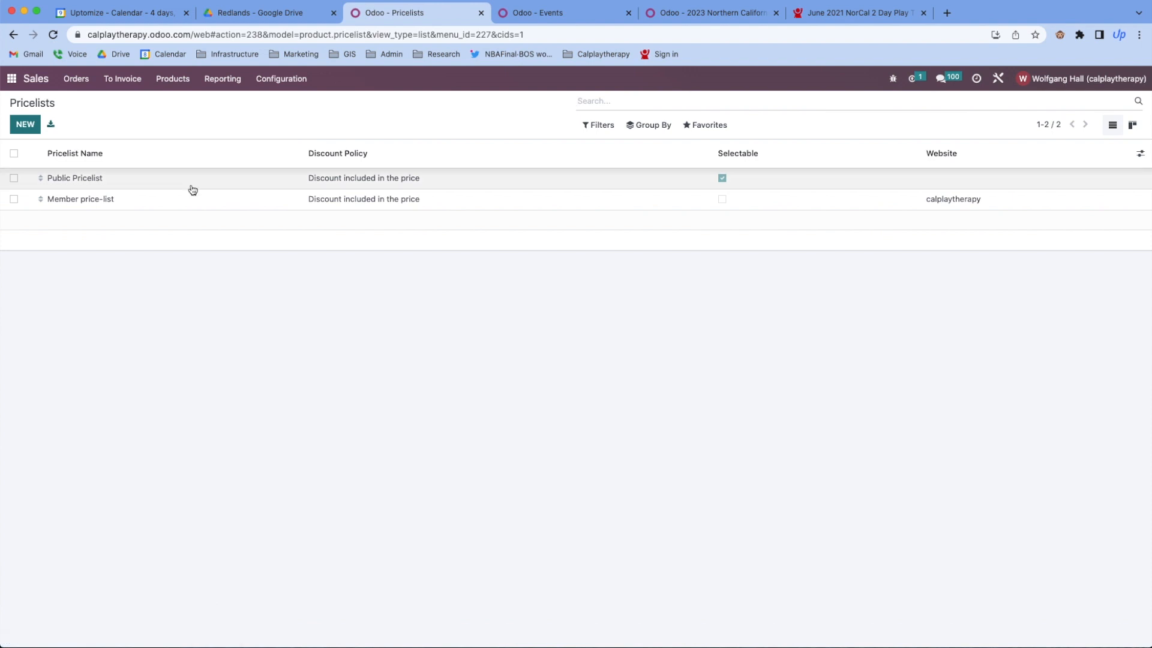
pyautogui.click(91, 200)
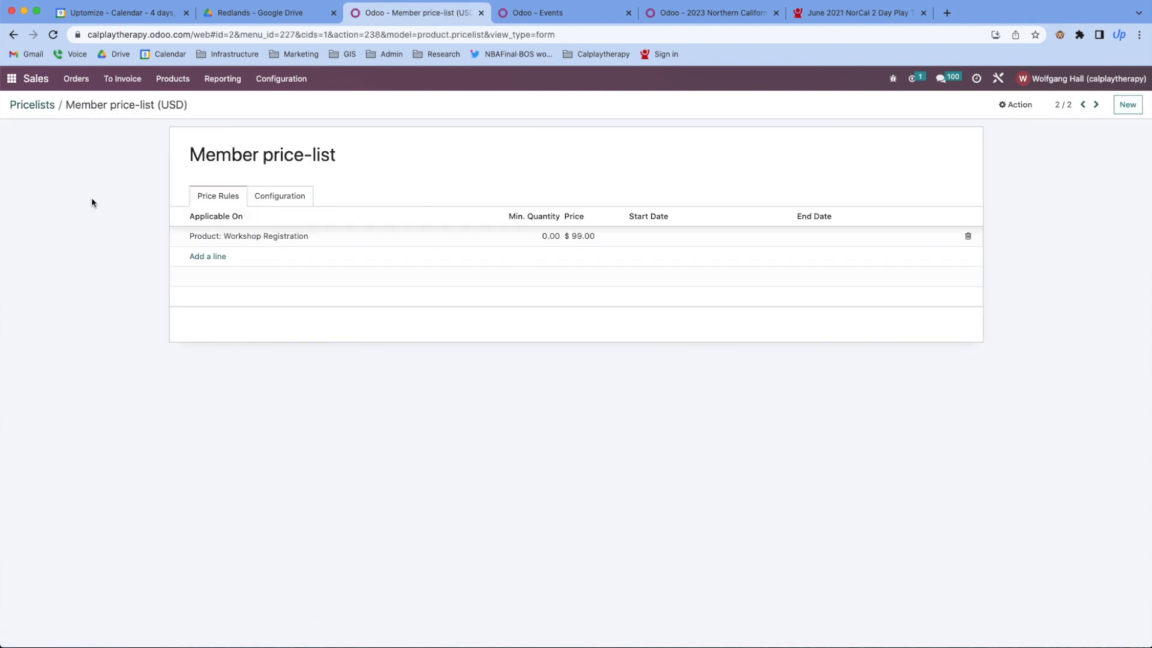
pyautogui.click(269, 238)
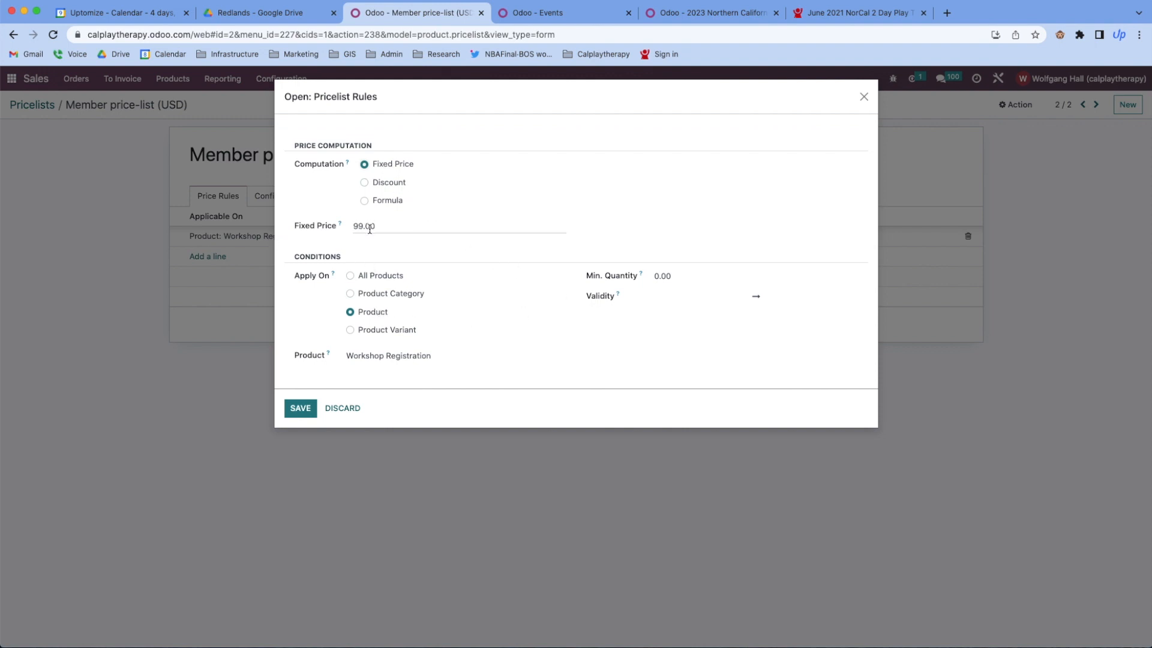
pyautogui.click(350, 411)
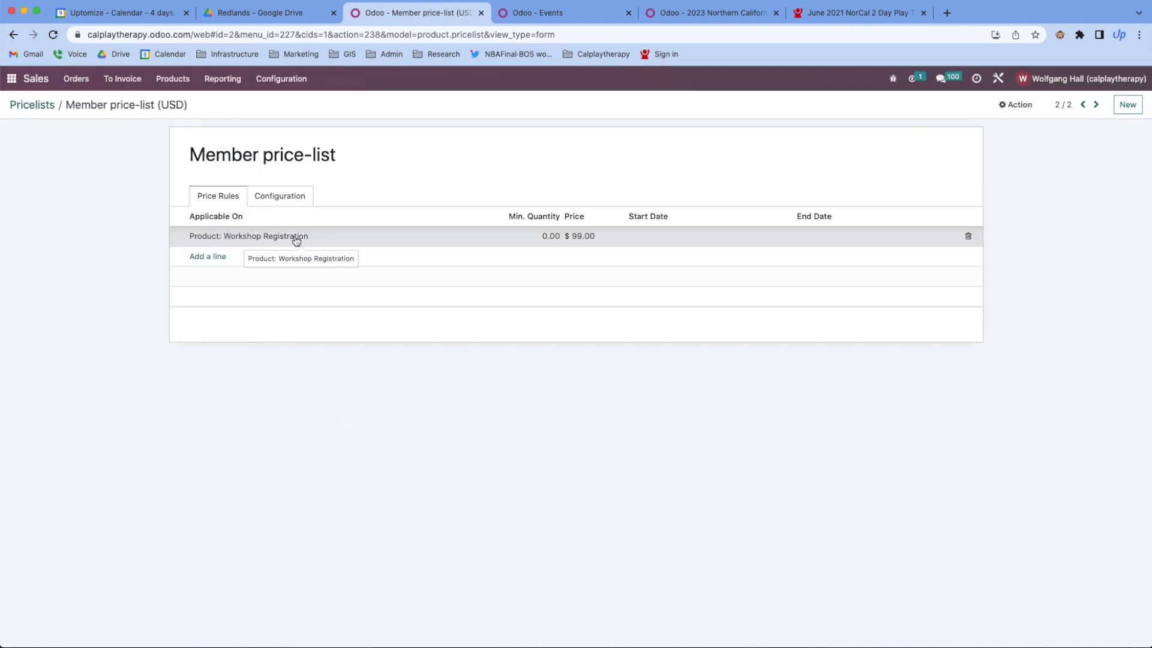
# Add a price rule to the Member price-list giving the Two-day Conference Registration product a fixed price of $345
pyautogui.click(208, 257)
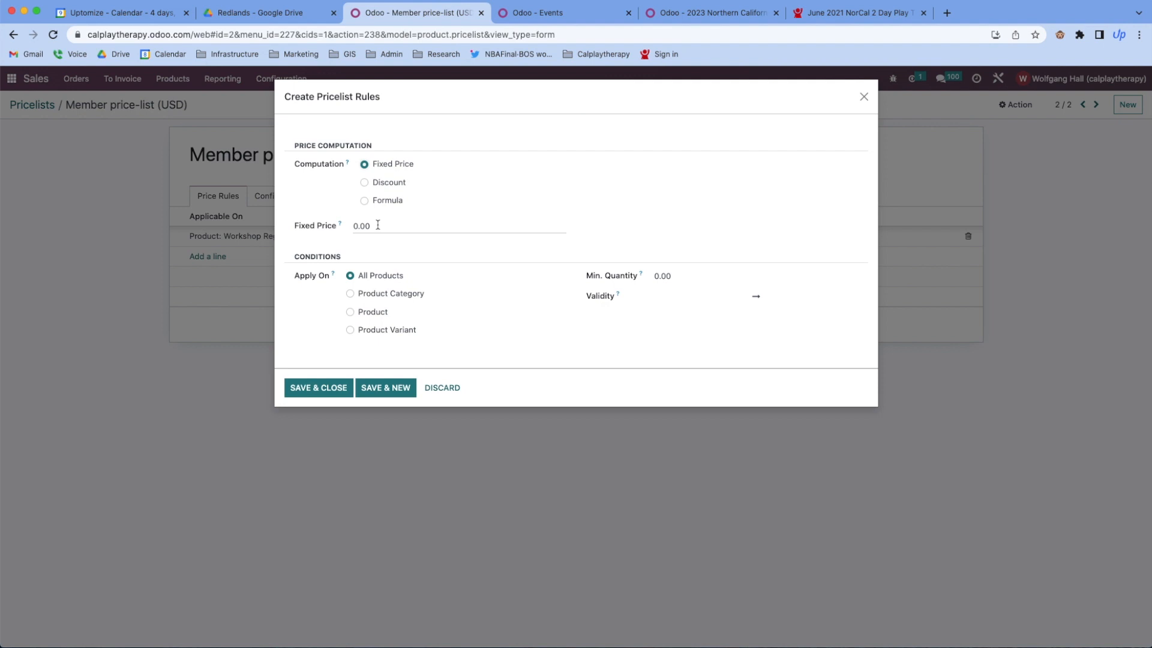
pyautogui.click(349, 312)
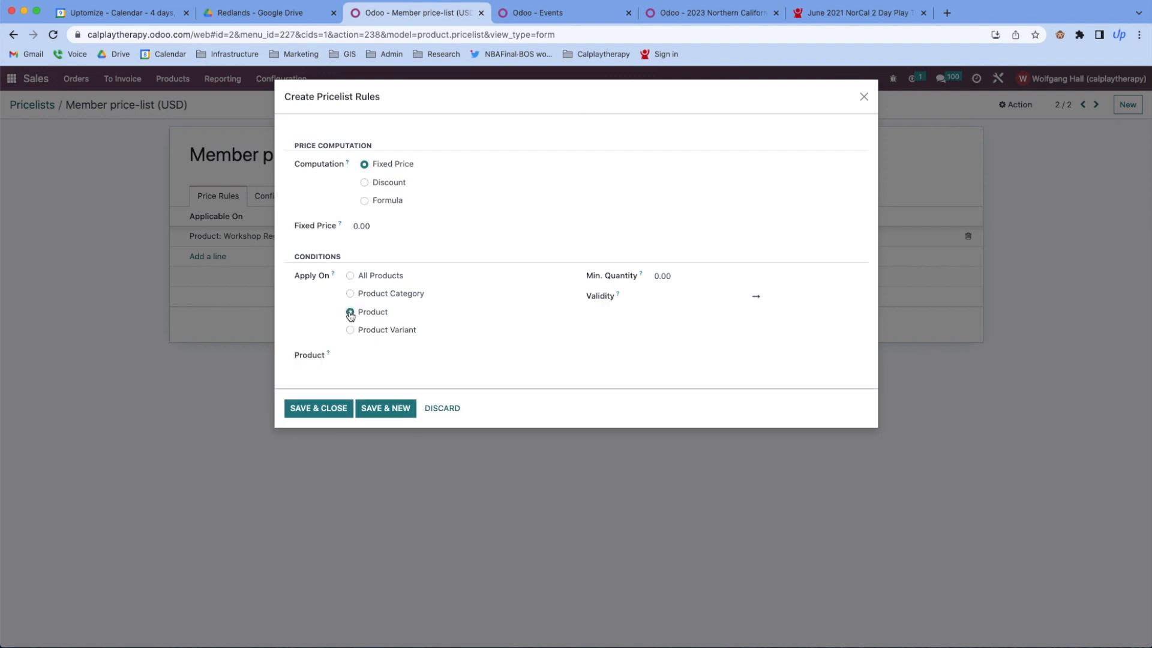
pyautogui.click(356, 352)
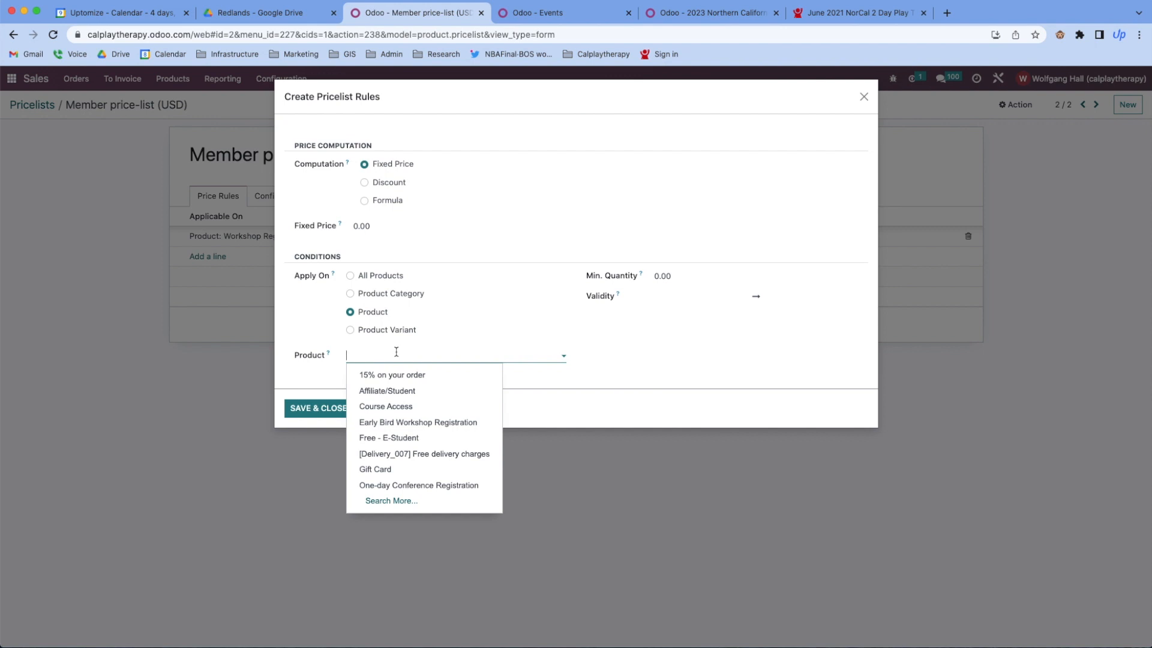
pyautogui.write('two')
pyautogui.click(460, 375)
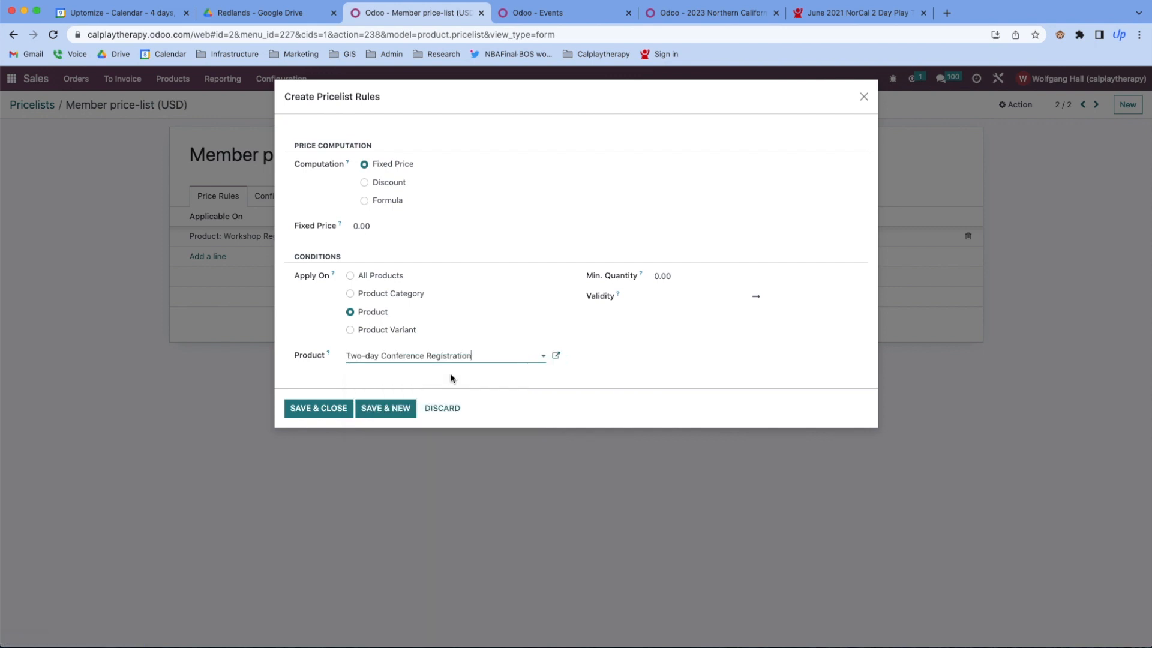
pyautogui.click(370, 226)
pyautogui.doubleClick(371, 227)
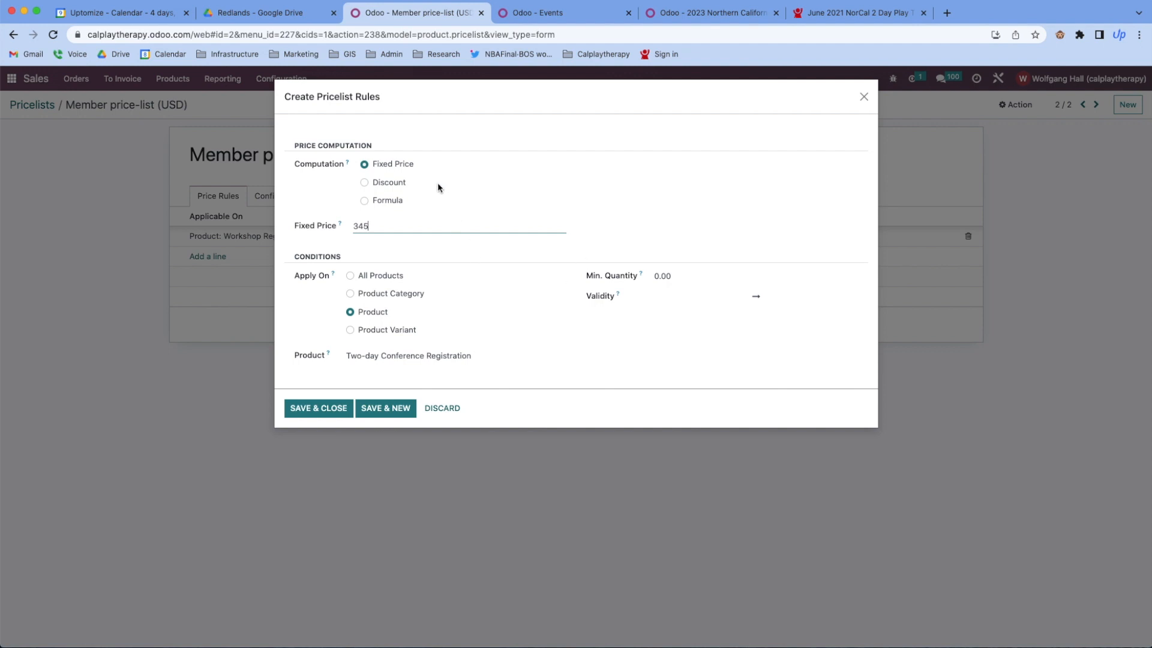
pyautogui.click(320, 414)
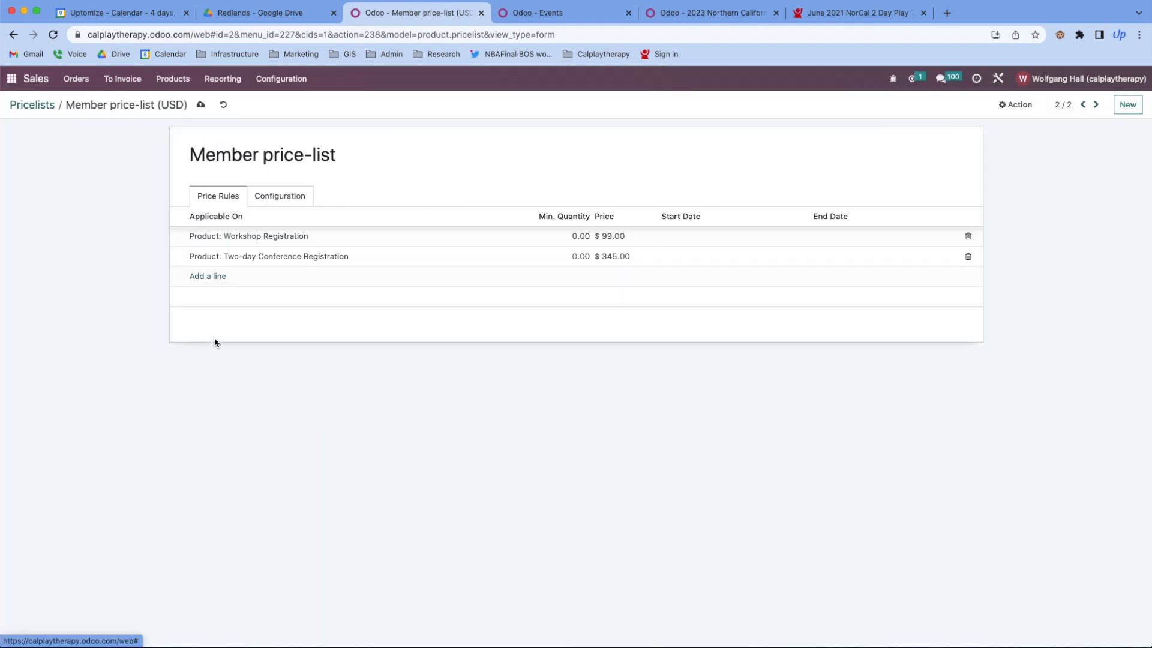
# Add another price rule giving the Two-day Early Bird Conference Registration product a fixed price of $300
pyautogui.click(209, 277)
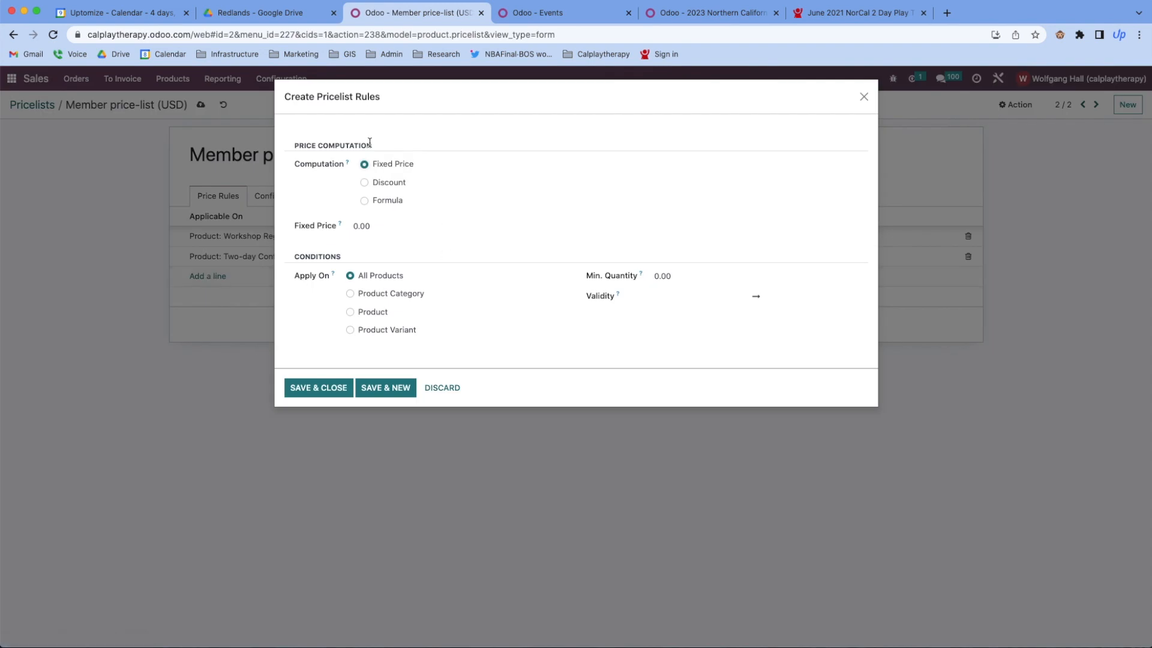
pyautogui.click(440, 388)
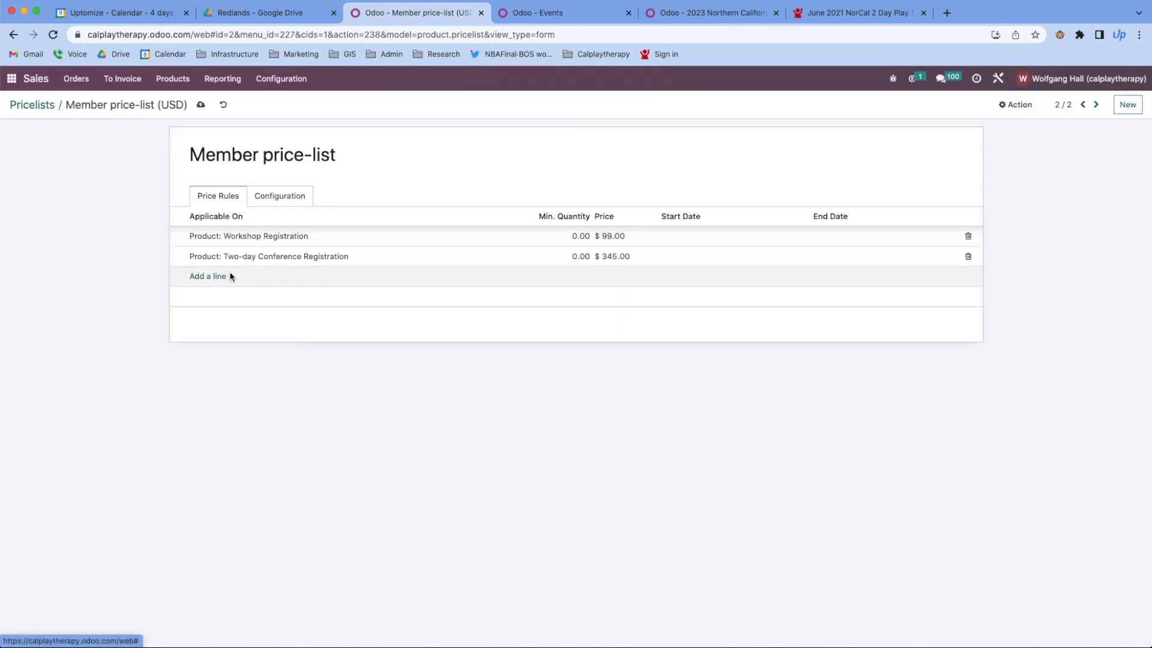
pyautogui.click(210, 277)
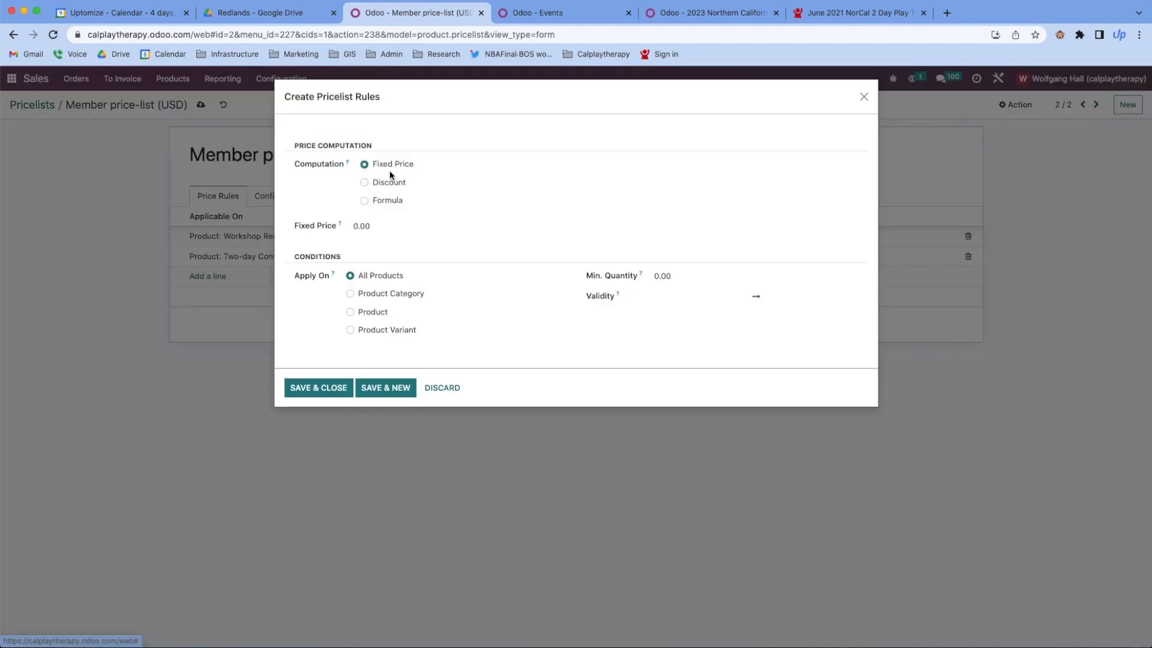
pyautogui.click(340, 228)
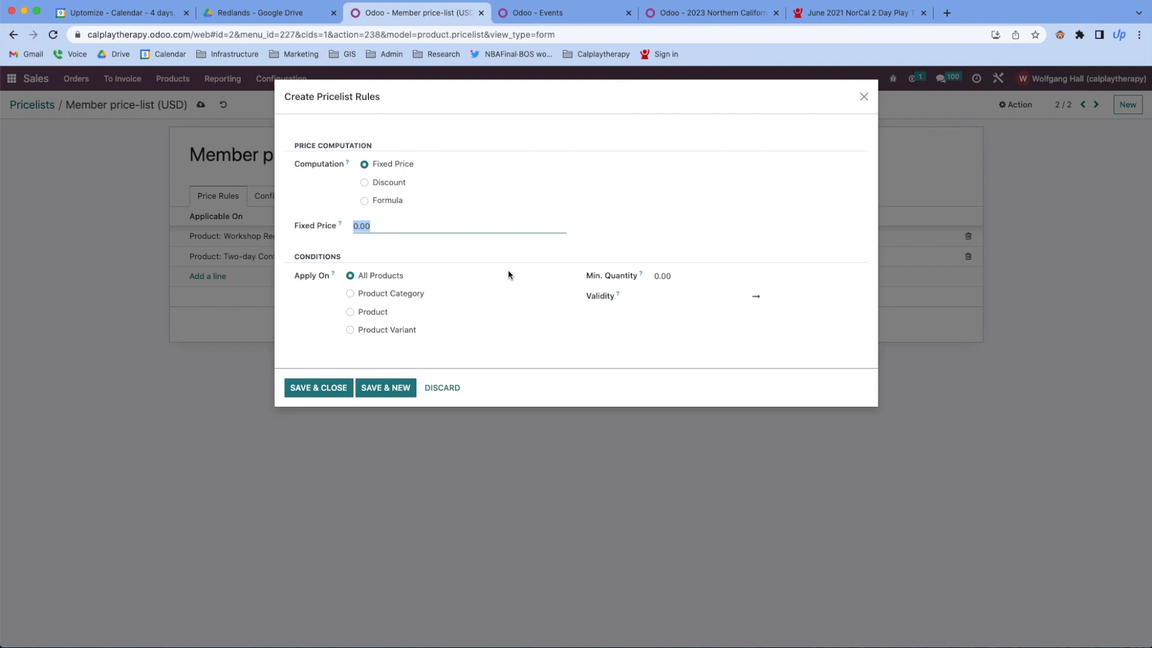
pyautogui.click(352, 312)
pyautogui.click(352, 312)
pyautogui.click(361, 354)
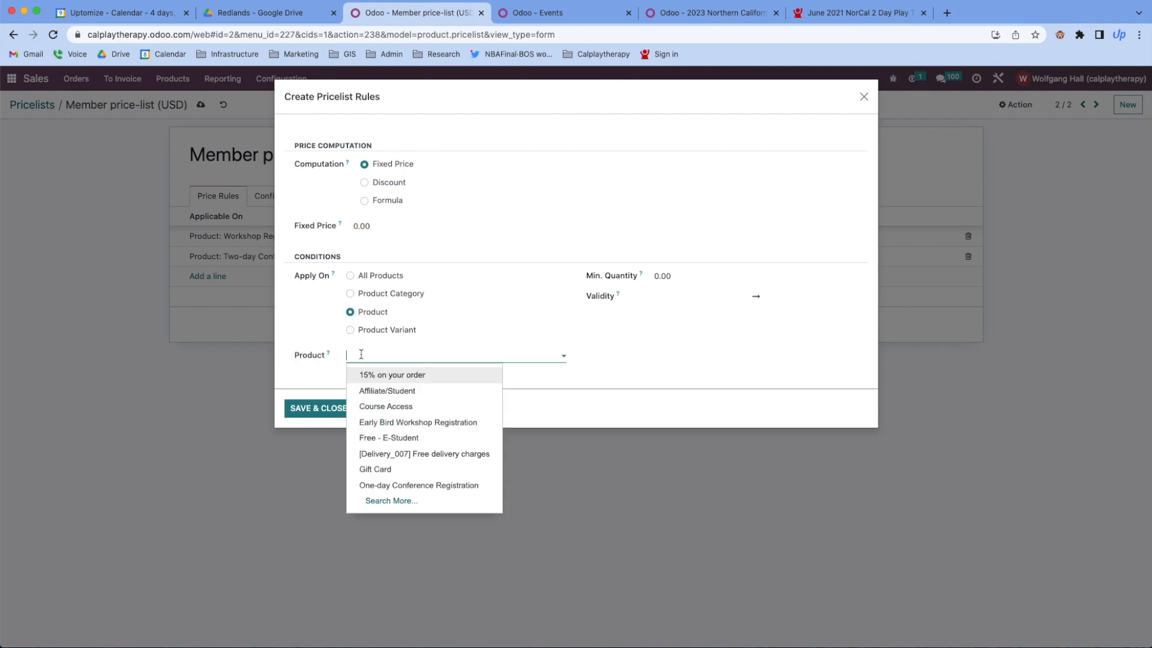
pyautogui.write('two')
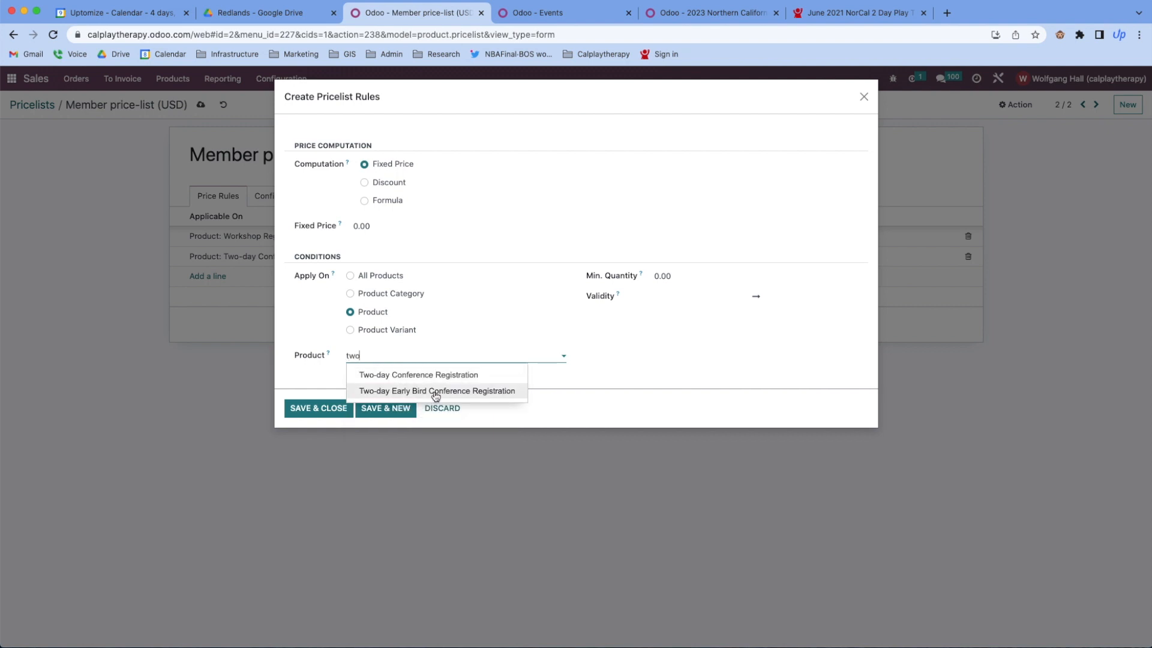
pyautogui.click(420, 391)
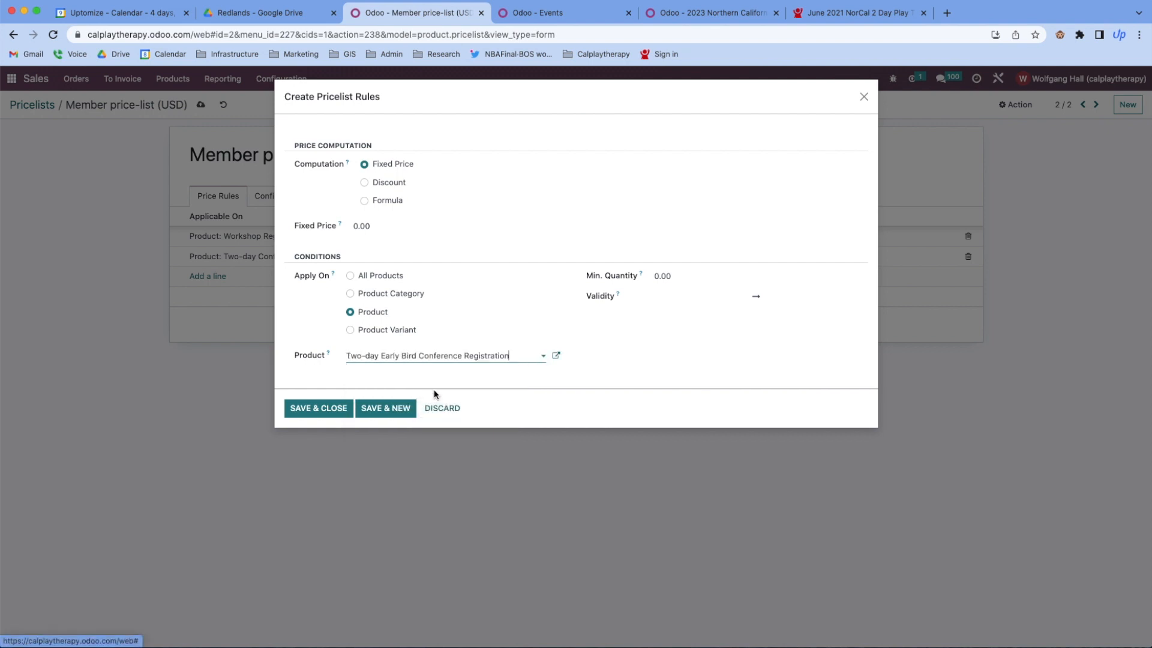
pyautogui.click(372, 227)
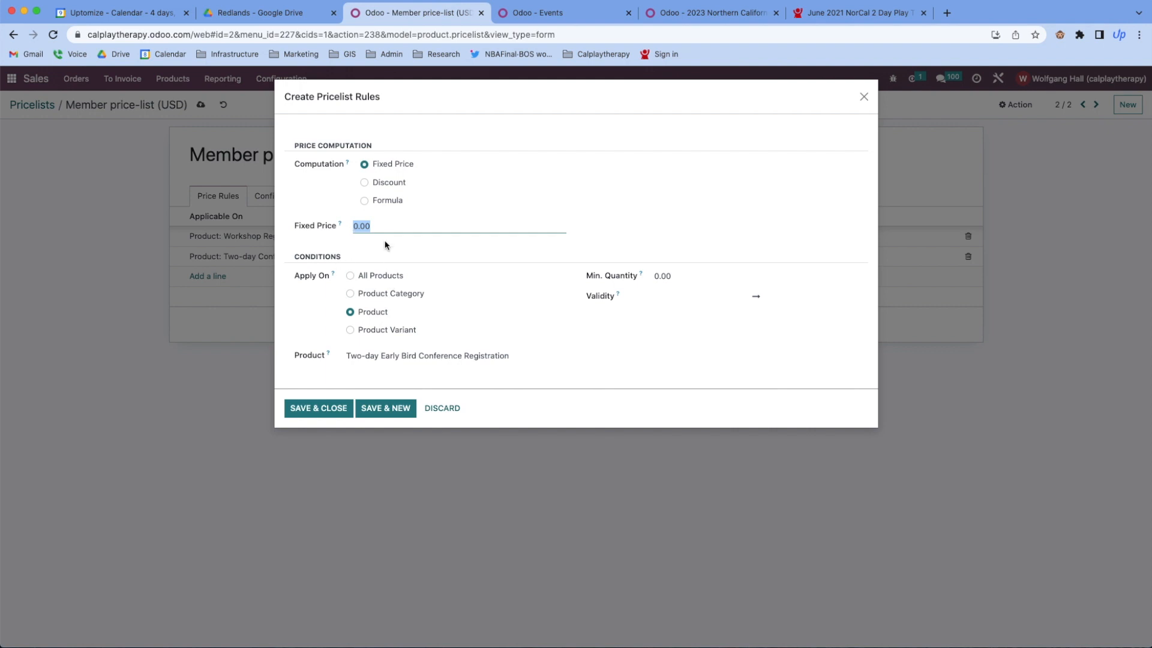
pyautogui.write('300')
pyautogui.click(307, 412)
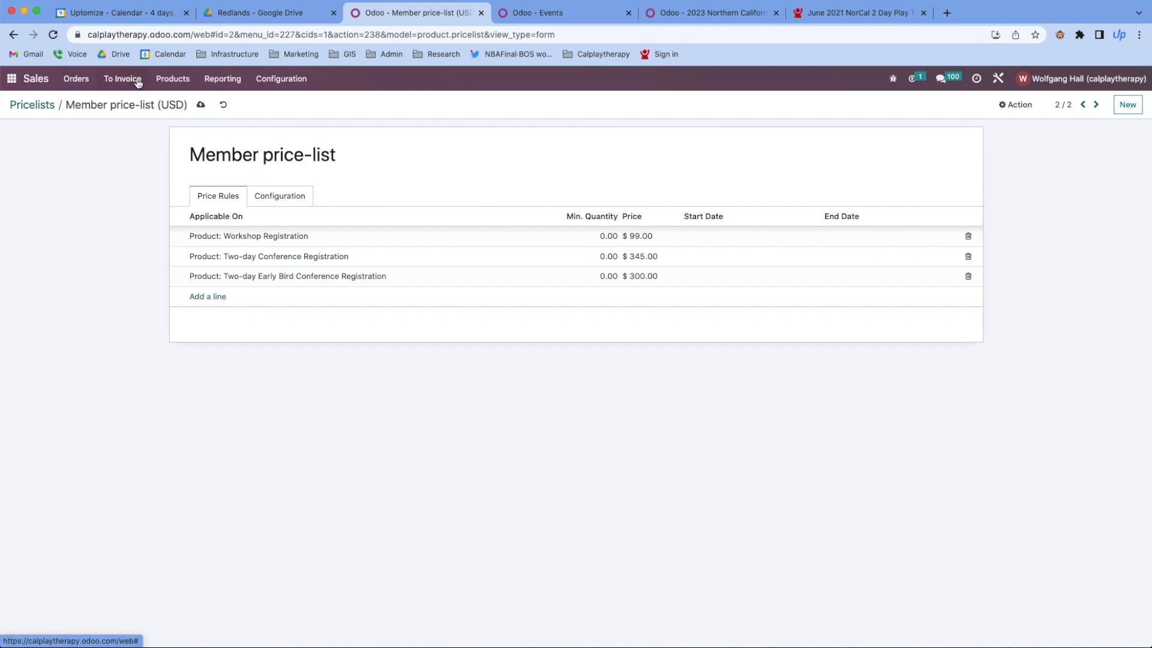
# Find the test contact by name in Contacts and check the pricelist assigned in its sales and purchase details
pyautogui.click(13, 81)
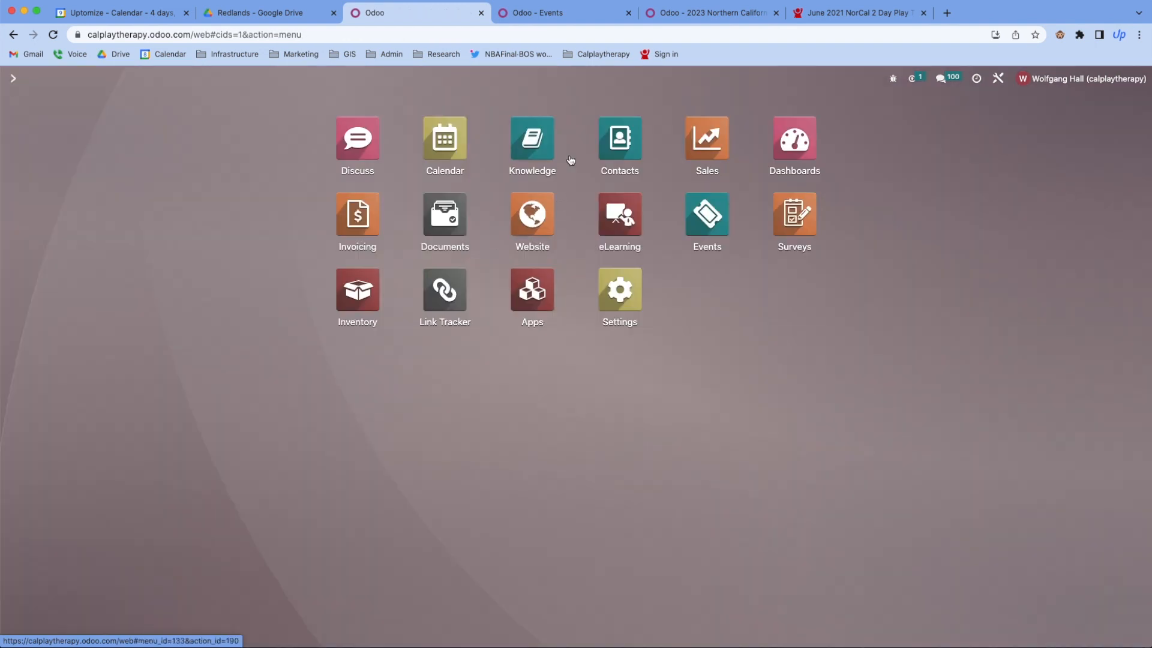
pyautogui.click(629, 141)
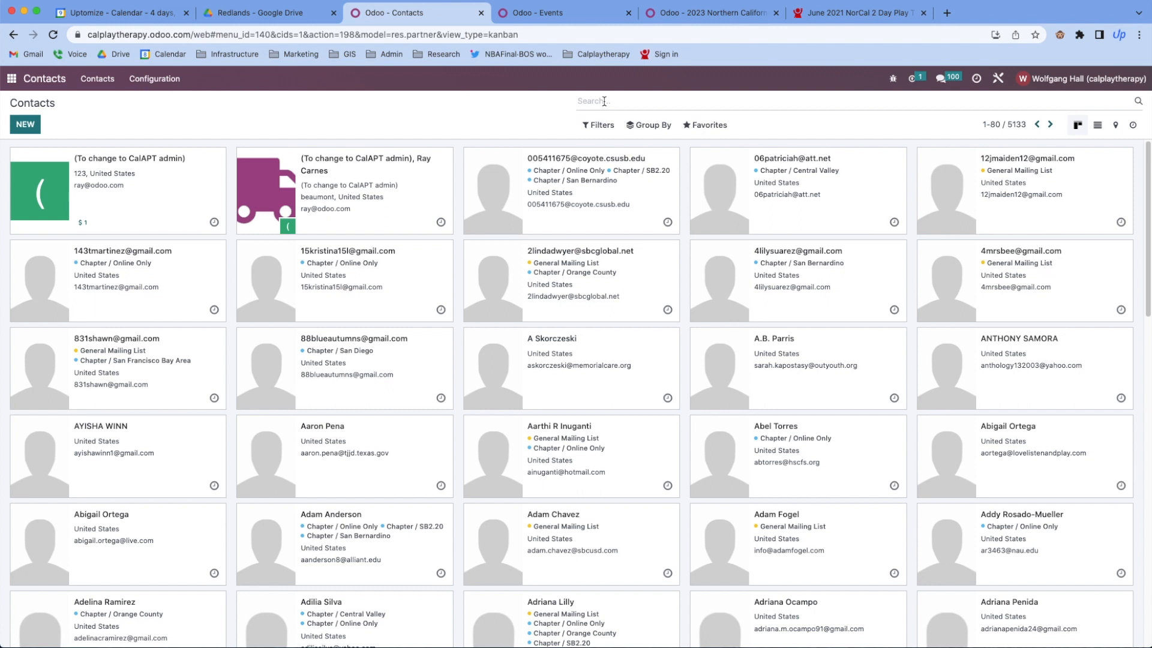
pyautogui.write('wolf')
pyautogui.press('Return')
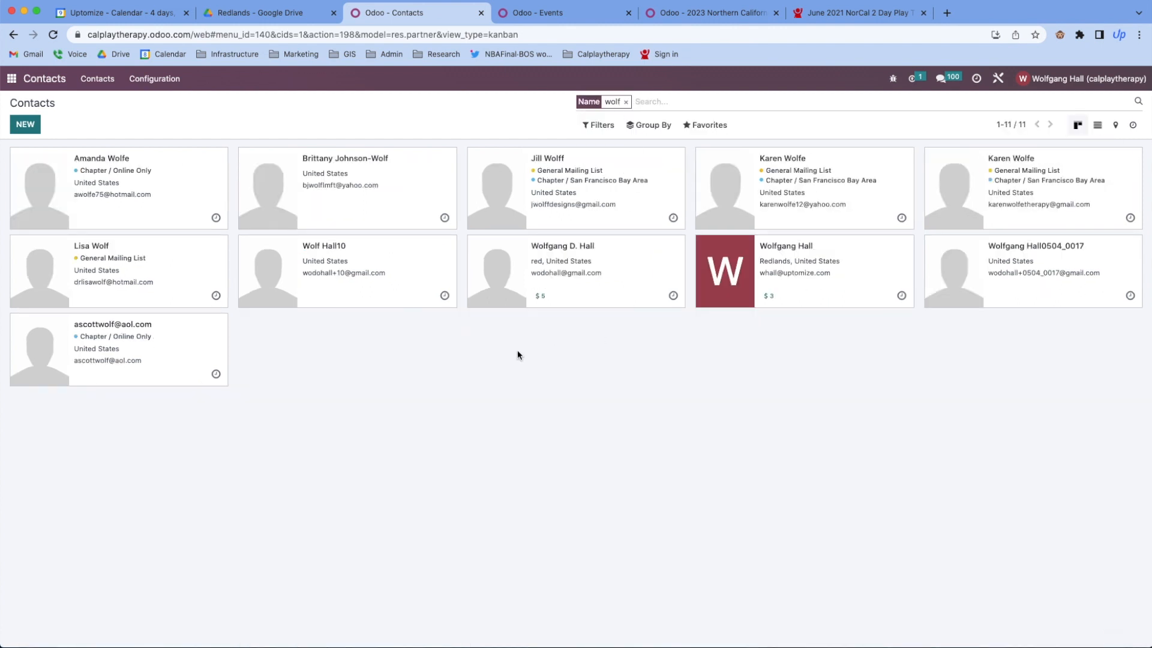
pyautogui.click(1054, 263)
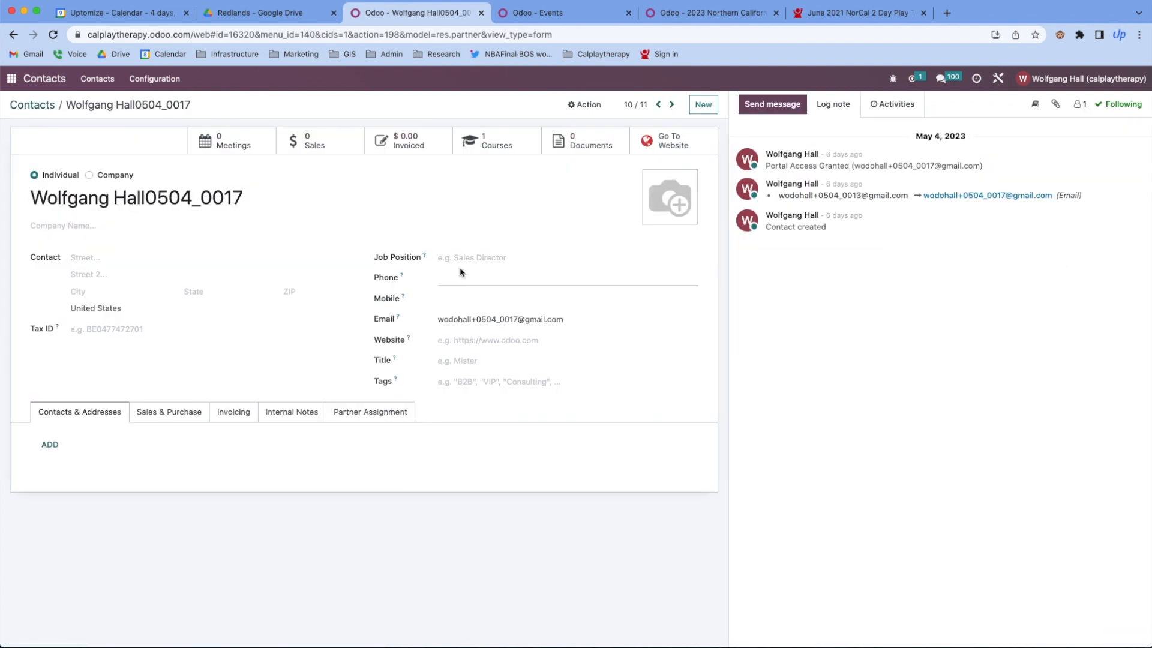
pyautogui.click(171, 416)
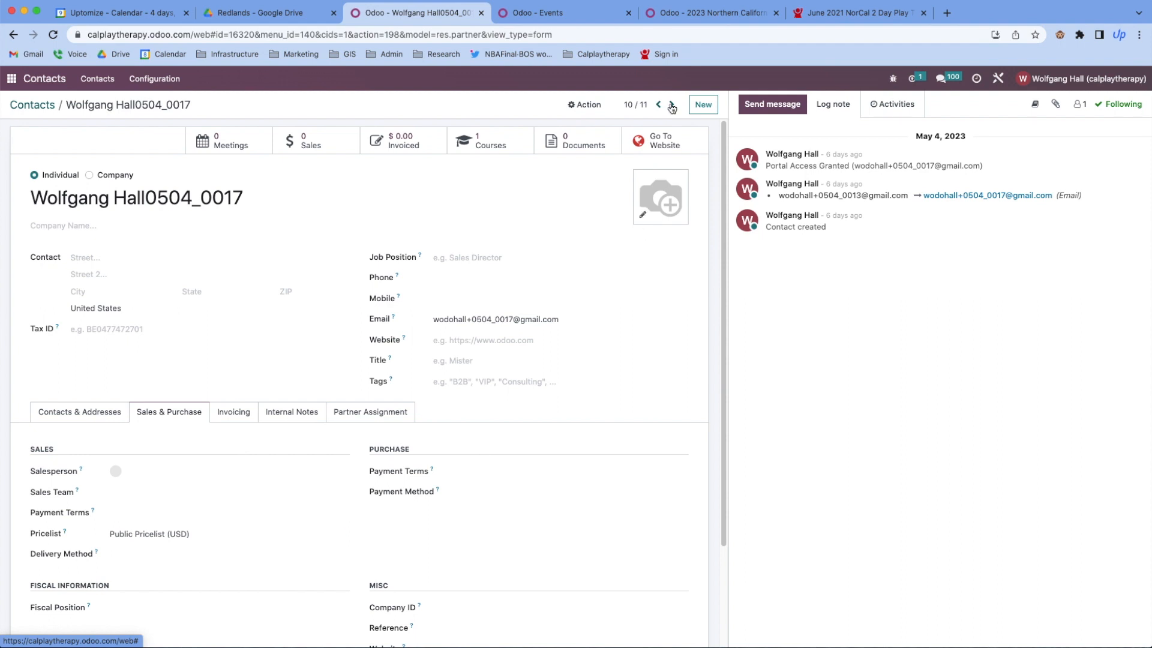
# On the "Test Event - Do not use" event, add a ticket that uses the Two-day Conference Registration product
pyautogui.click(551, 14)
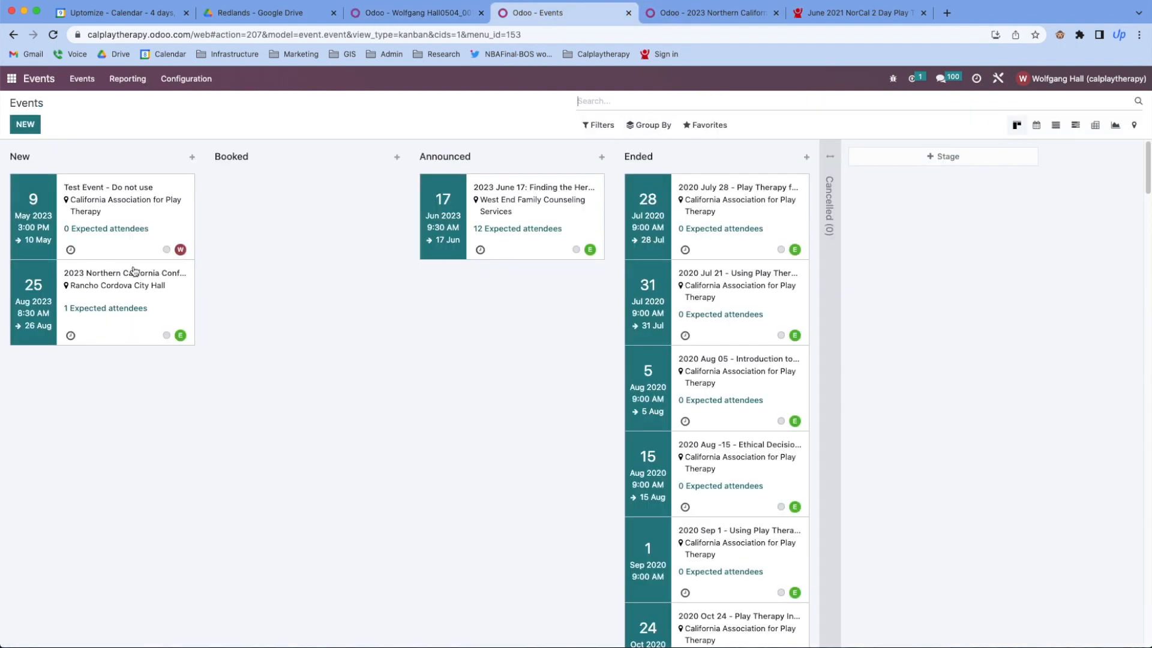
pyautogui.click(110, 205)
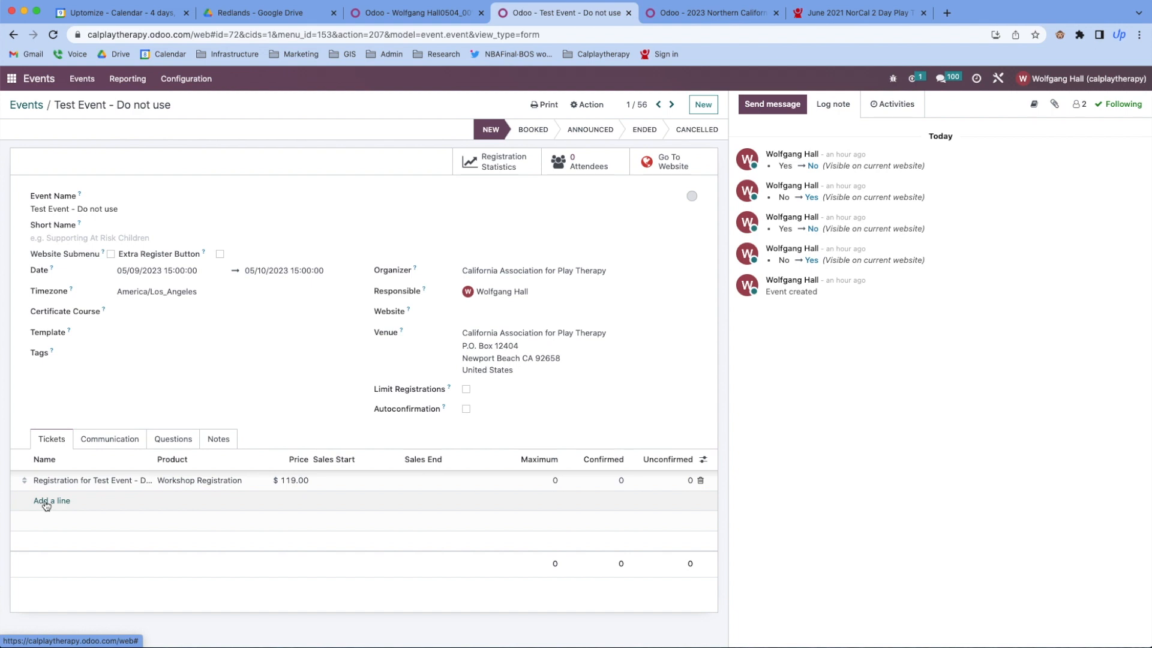
pyautogui.click(46, 502)
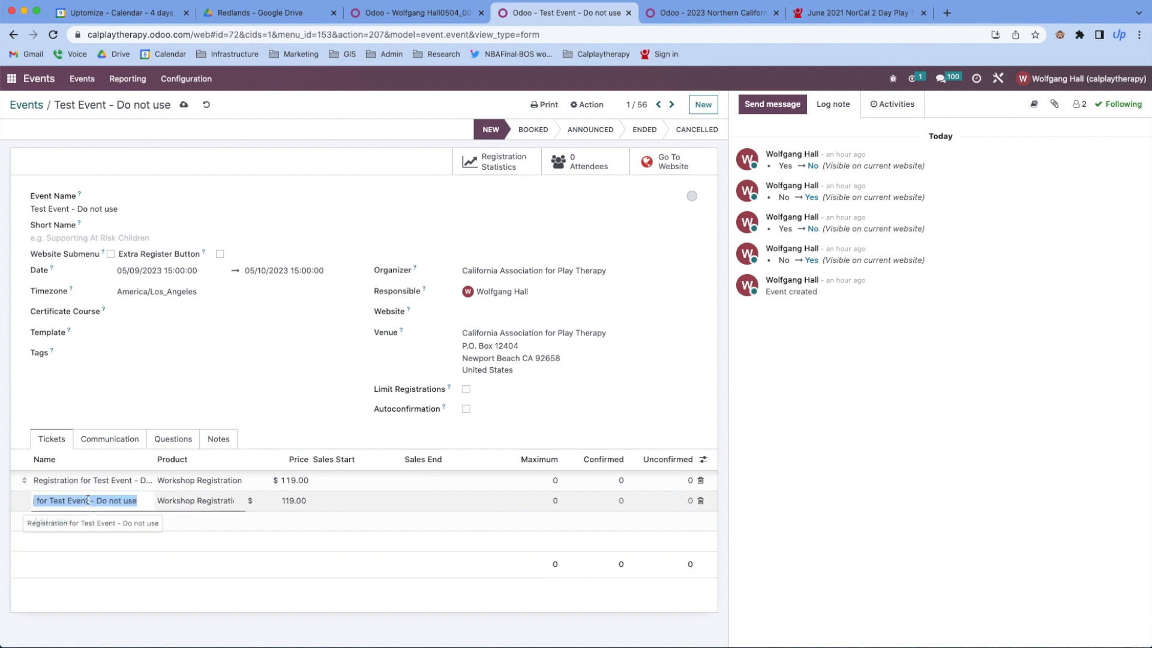
pyautogui.click(195, 500)
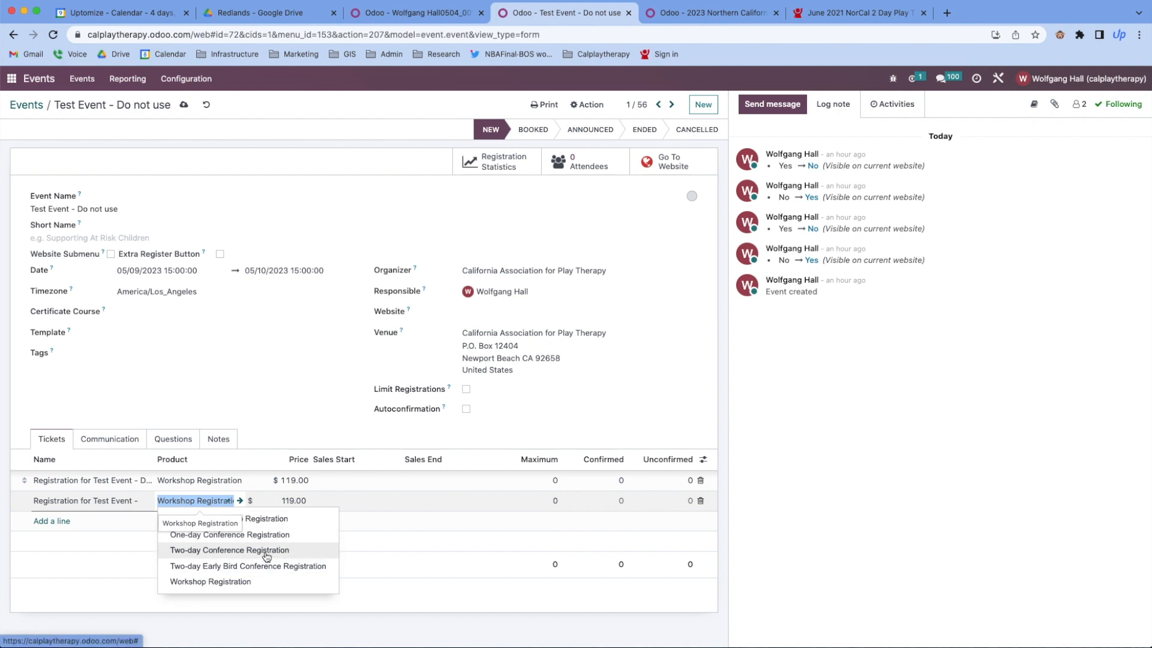
pyautogui.click(266, 551)
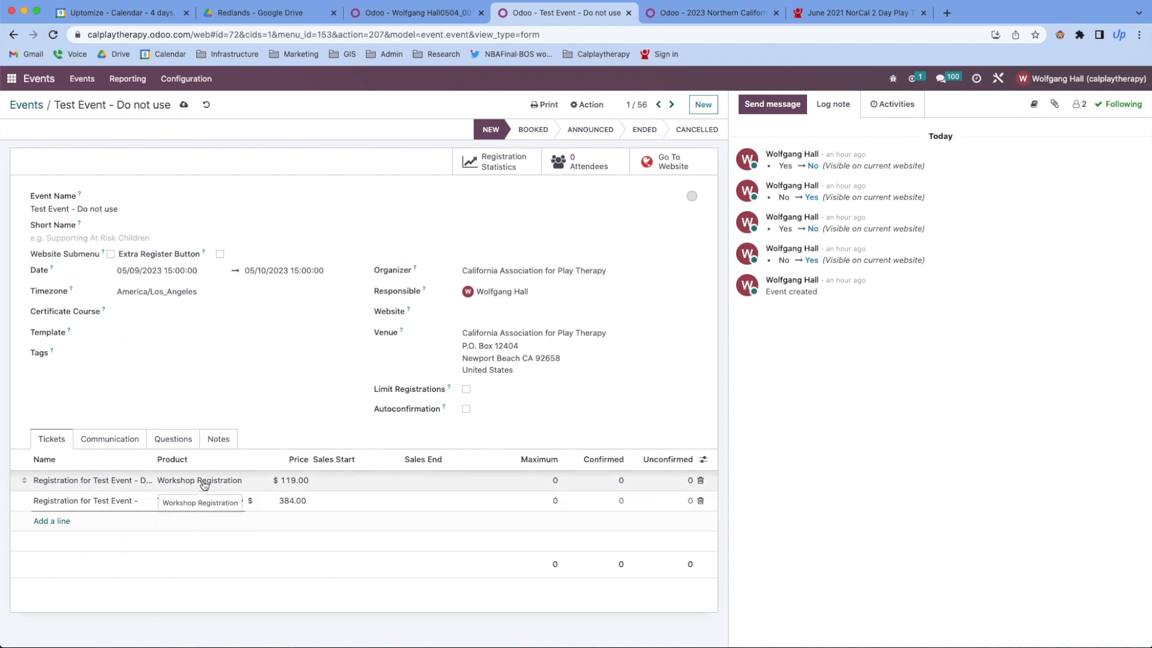
# Add another ticket to the test event using the Two-day Early Bird Conference Registration product
pyautogui.click(54, 526)
pyautogui.click(193, 522)
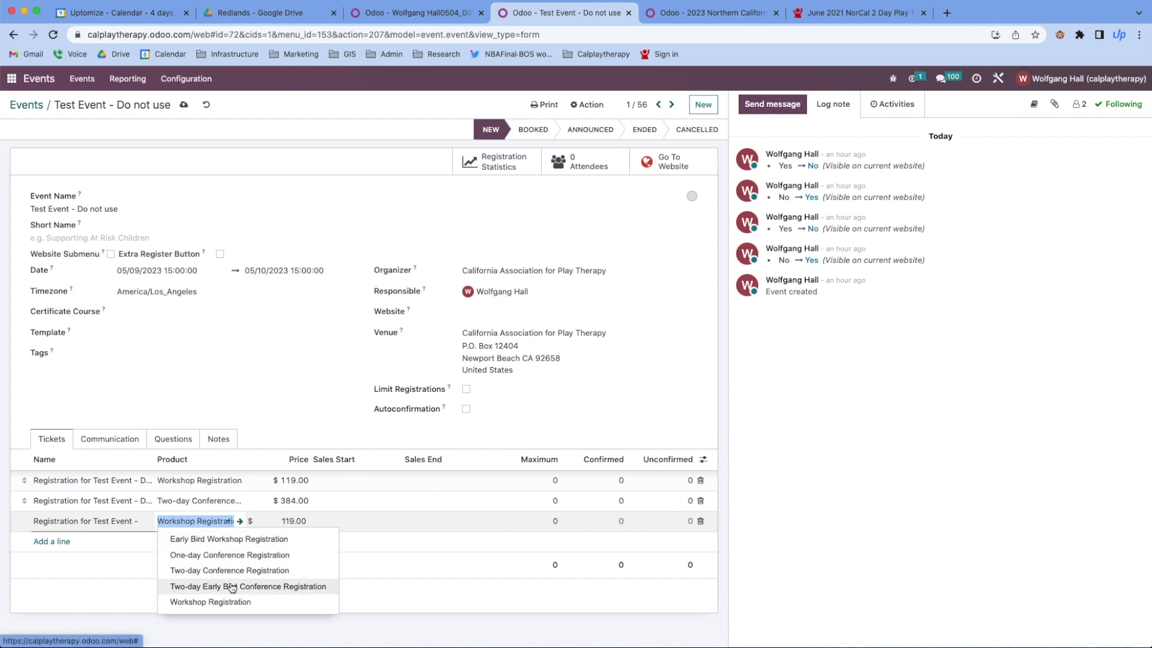
pyautogui.click(230, 586)
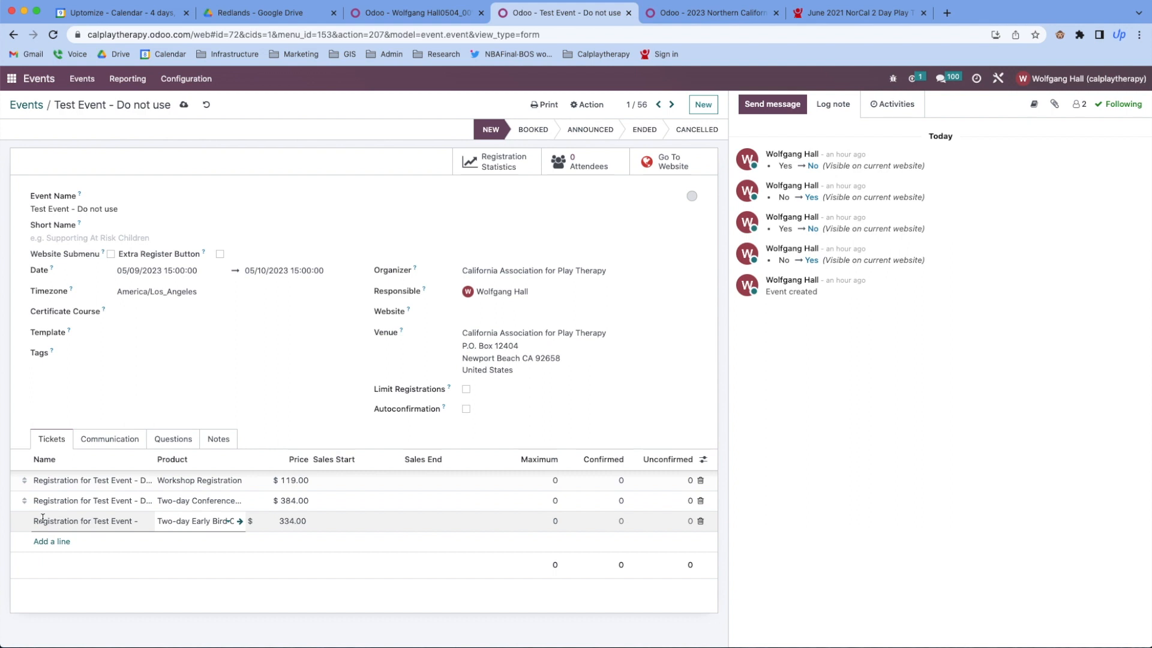
# Delete the Workshop Registration ticket from the test event and place the early bird ticket first in the list
pyautogui.click(40, 520)
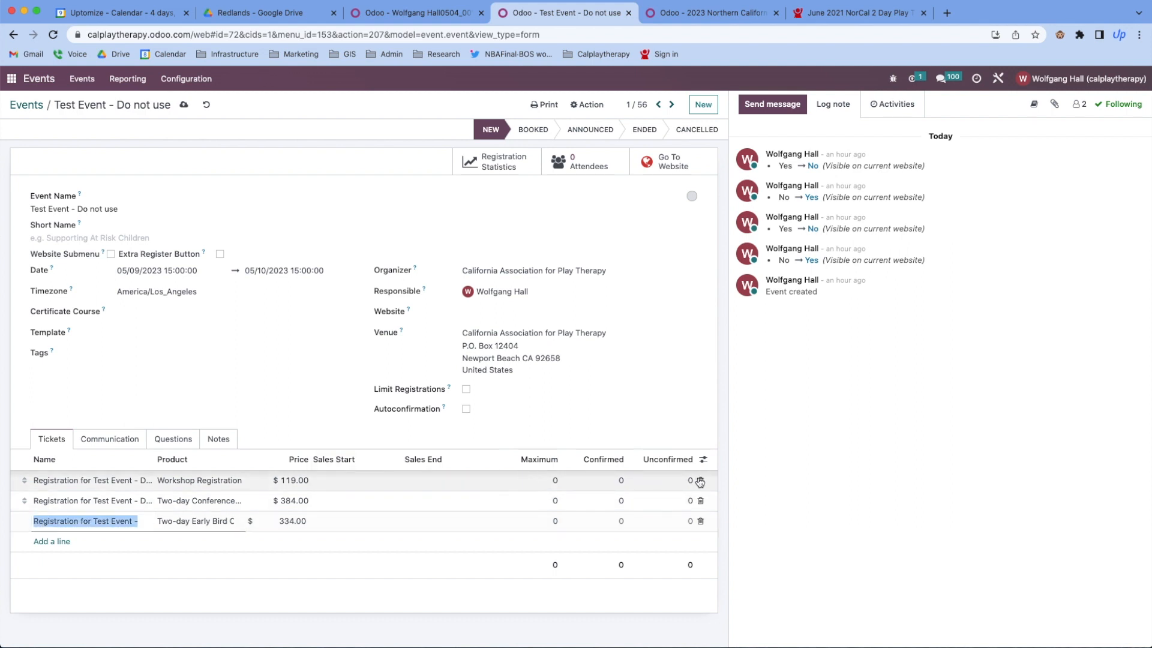
pyautogui.click(700, 480)
pyautogui.moveTo(23, 499); pyautogui.dragTo(24, 480)
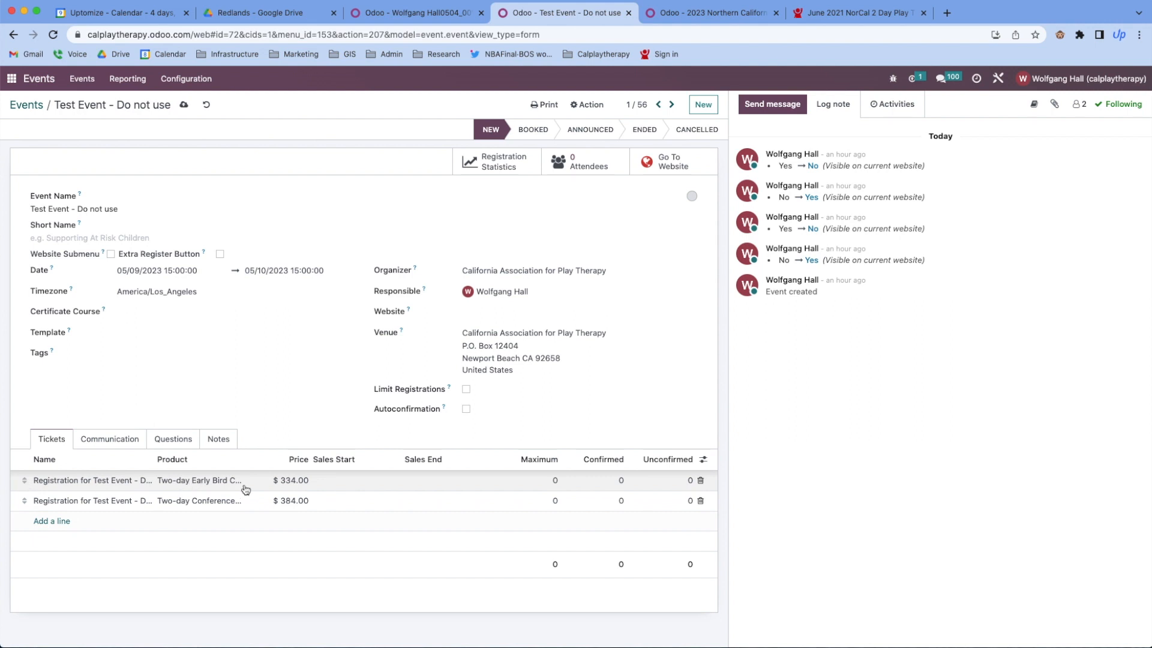
# Set the early bird ticket's sales period to start on 05/08/2023 and end on 05/20/2023
pyautogui.click(346, 487)
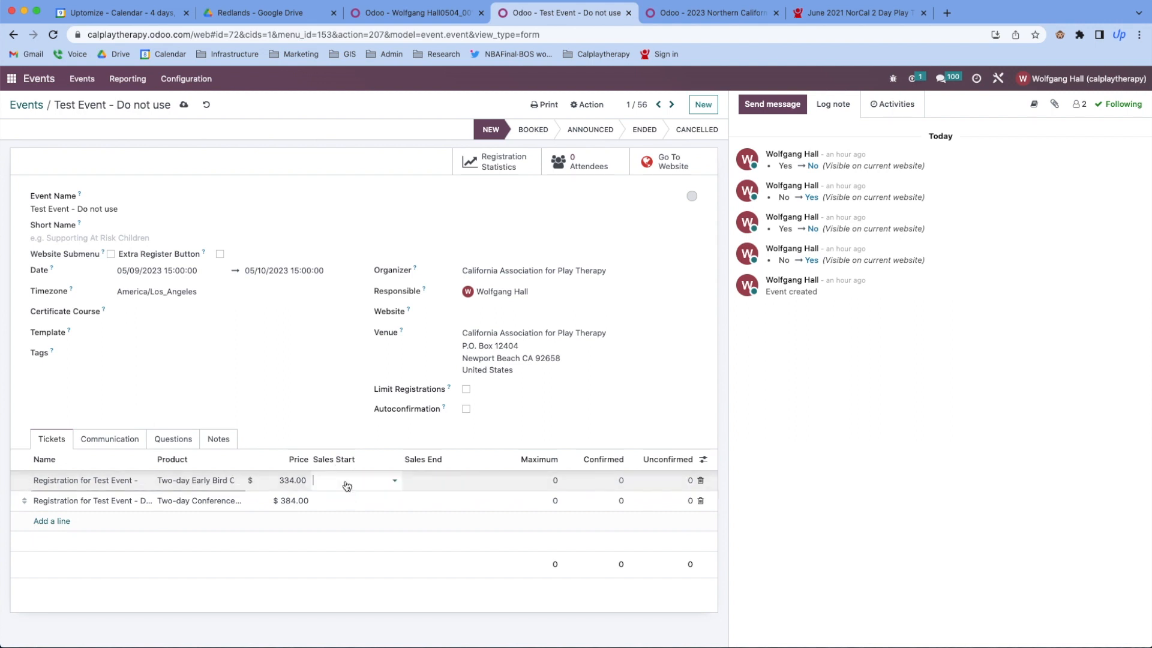
pyautogui.click(348, 487)
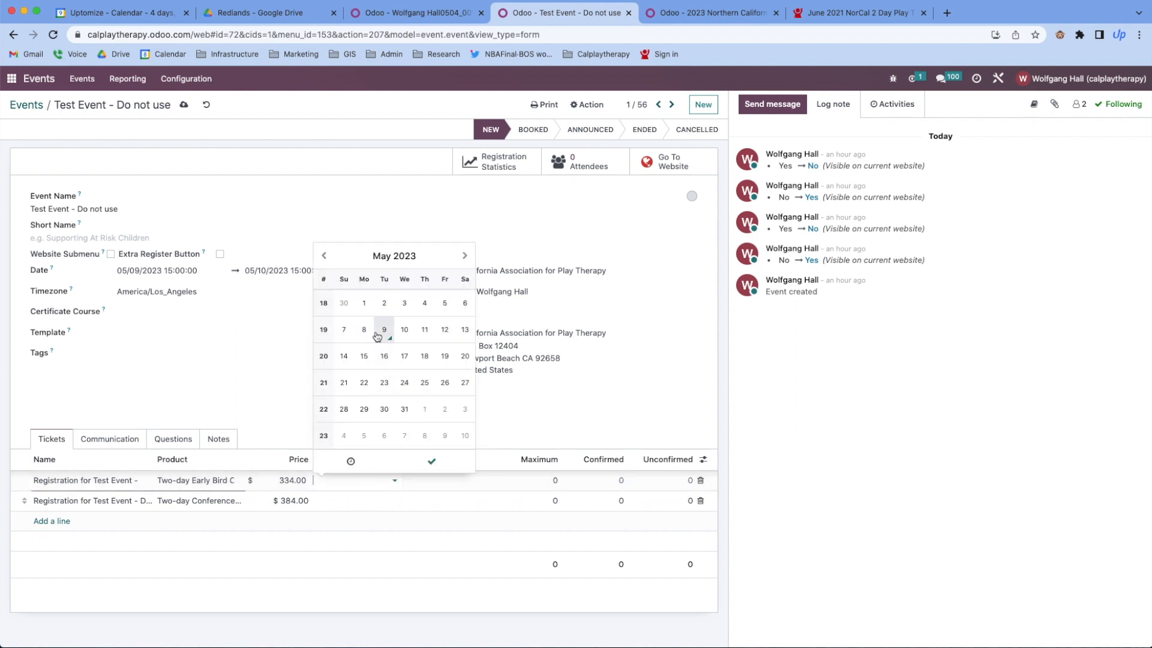
pyautogui.click(365, 329)
pyautogui.click(444, 480)
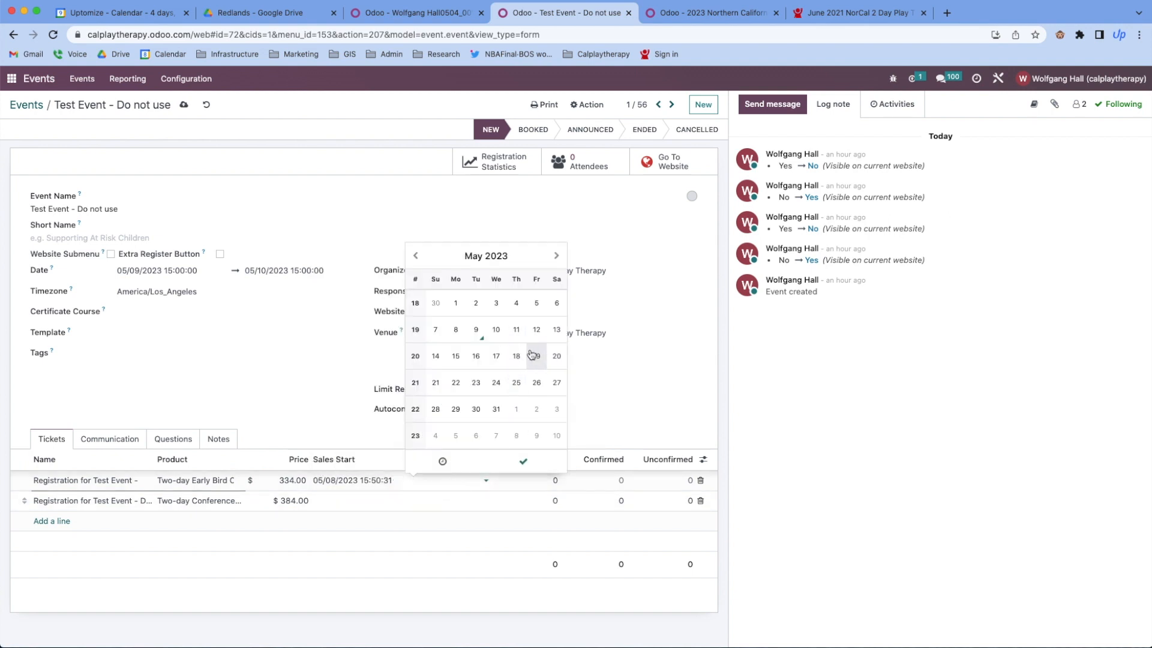
pyautogui.click(555, 359)
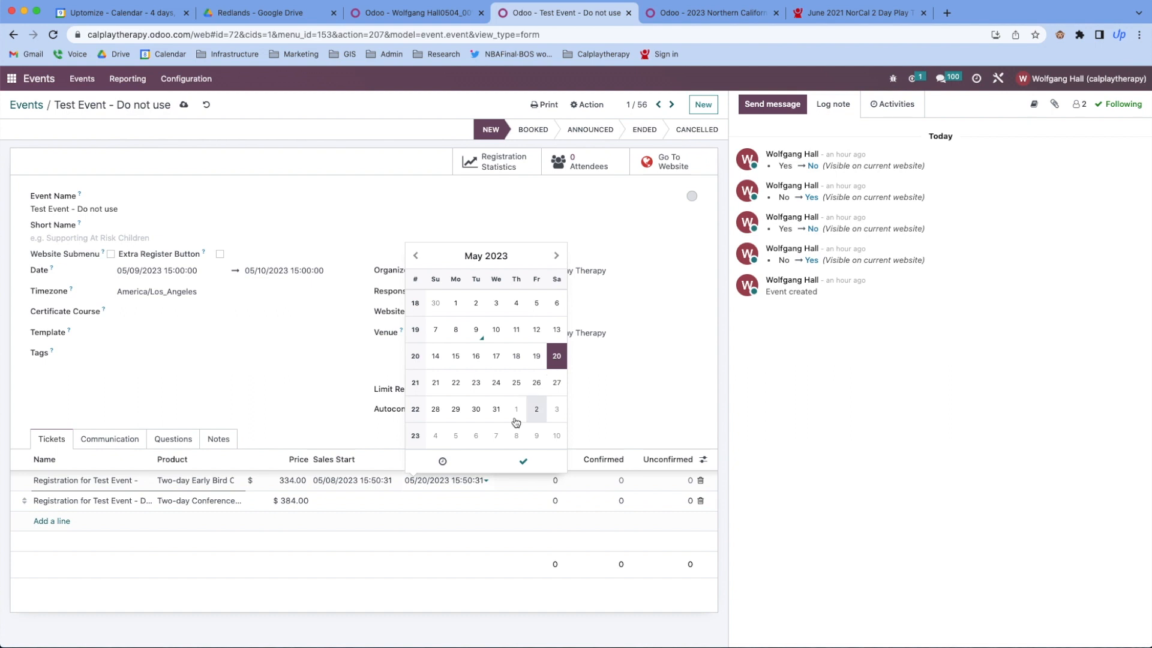
# Set the Two-day Conference Registration ticket's sales period to start on 05/20/2023 and end on 05/31/2023
pyautogui.click(340, 504)
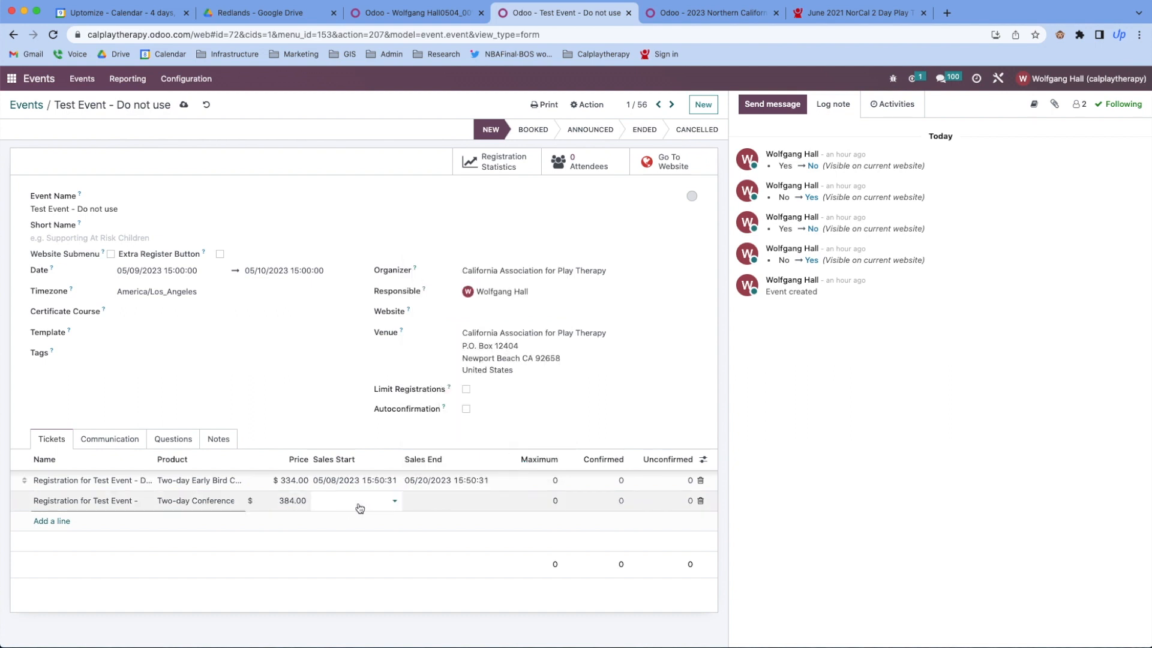
pyautogui.click(358, 507)
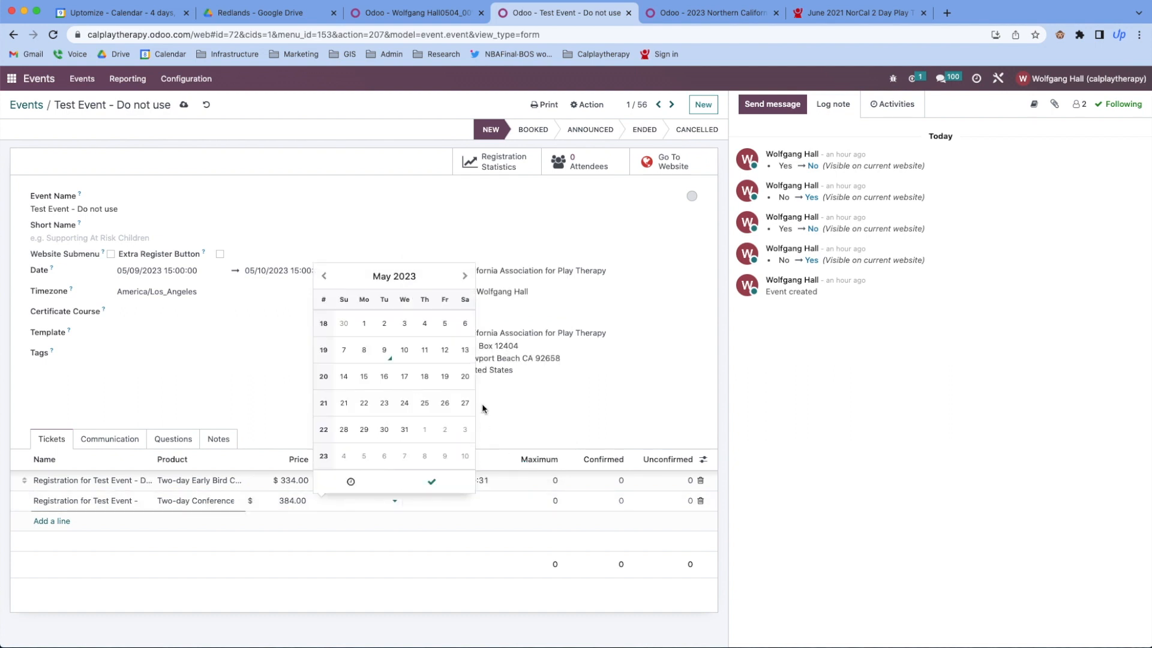
pyautogui.click(466, 378)
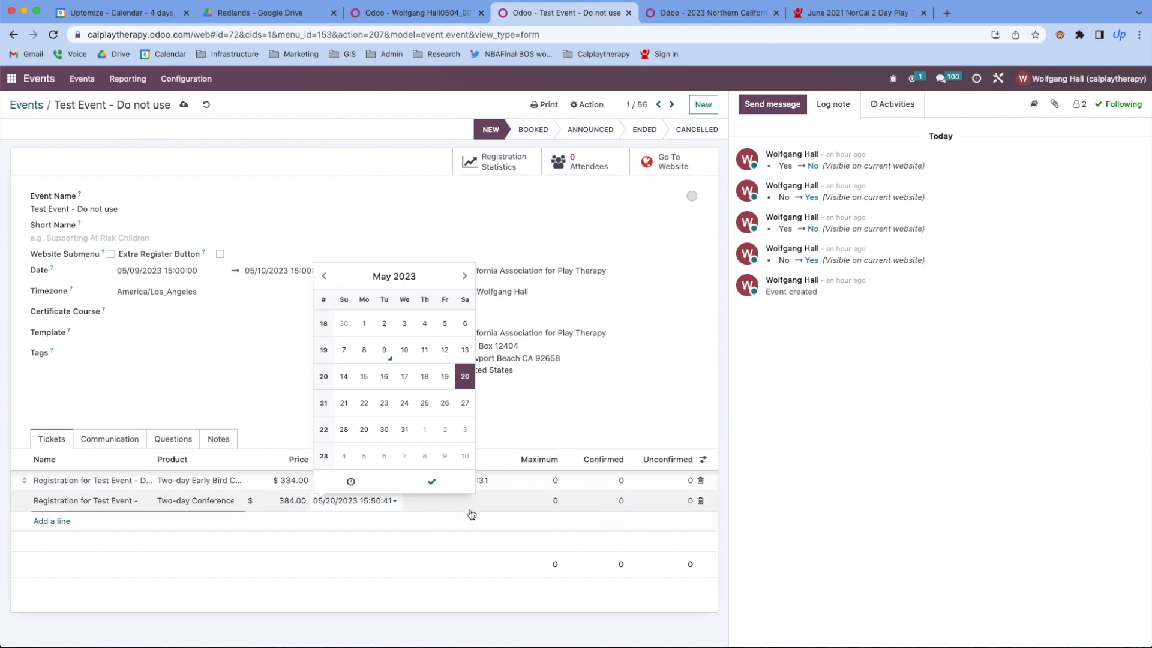
pyautogui.click(473, 510)
pyautogui.click(442, 553)
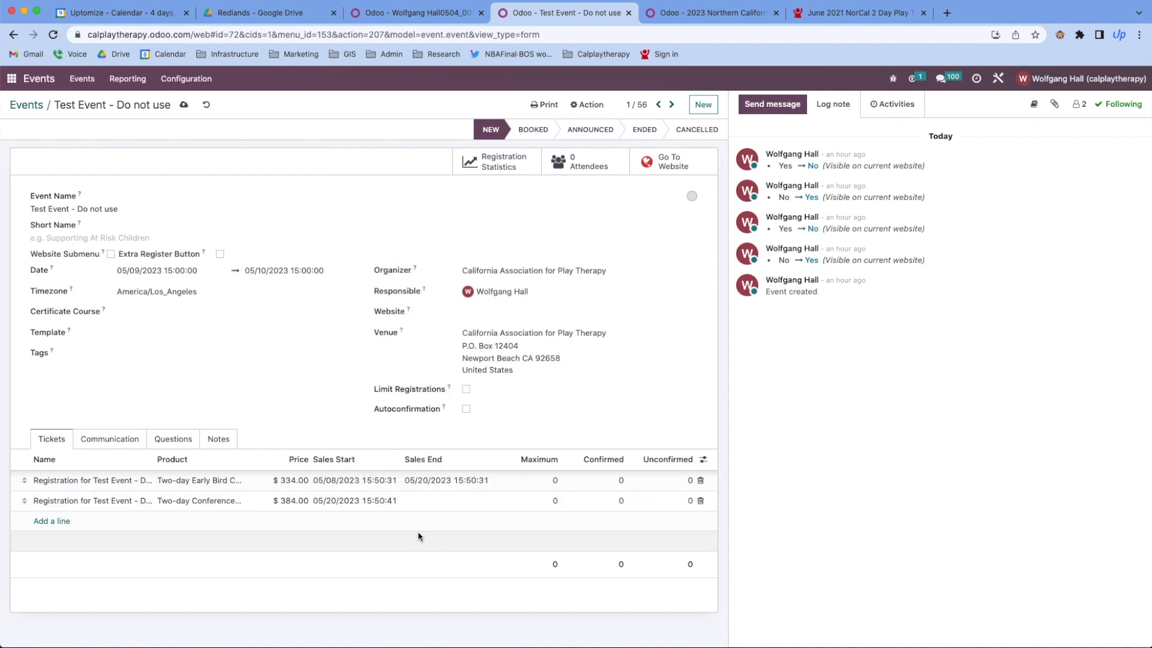
pyautogui.click(479, 500)
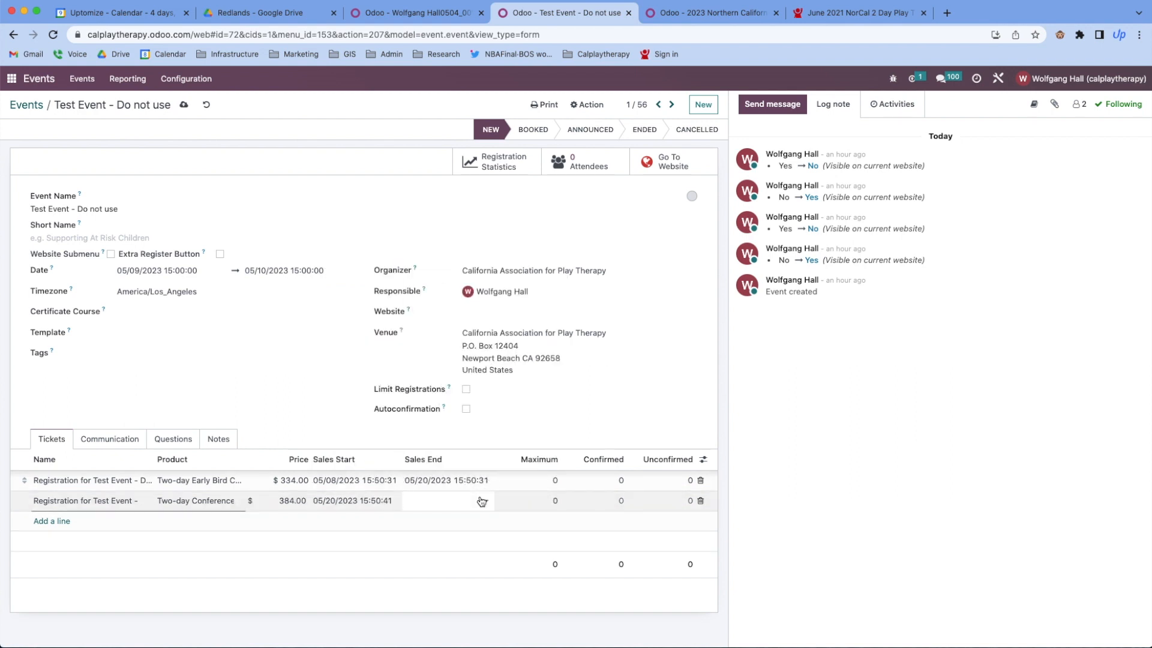
pyautogui.click(479, 504)
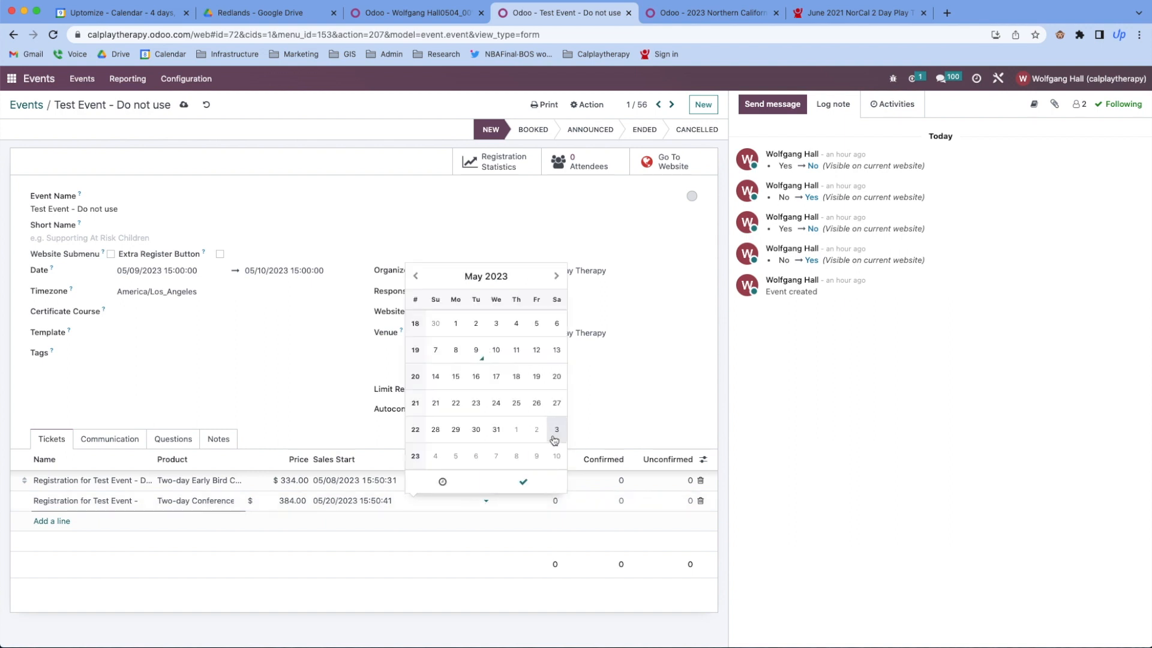
pyautogui.click(497, 432)
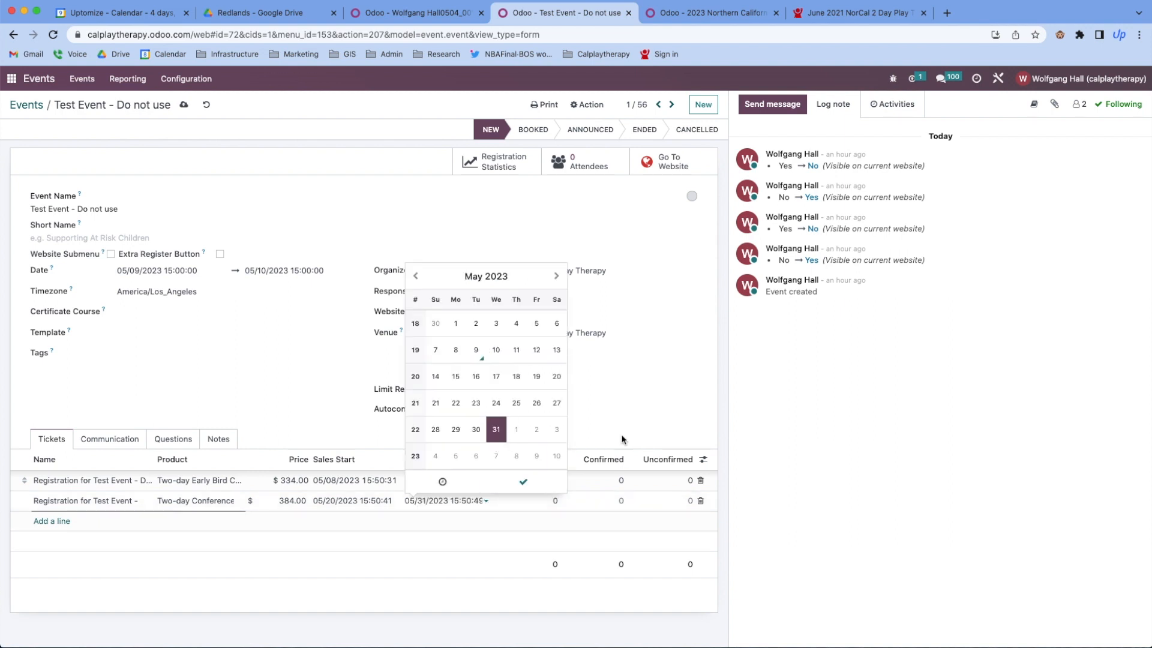
pyautogui.click(629, 430)
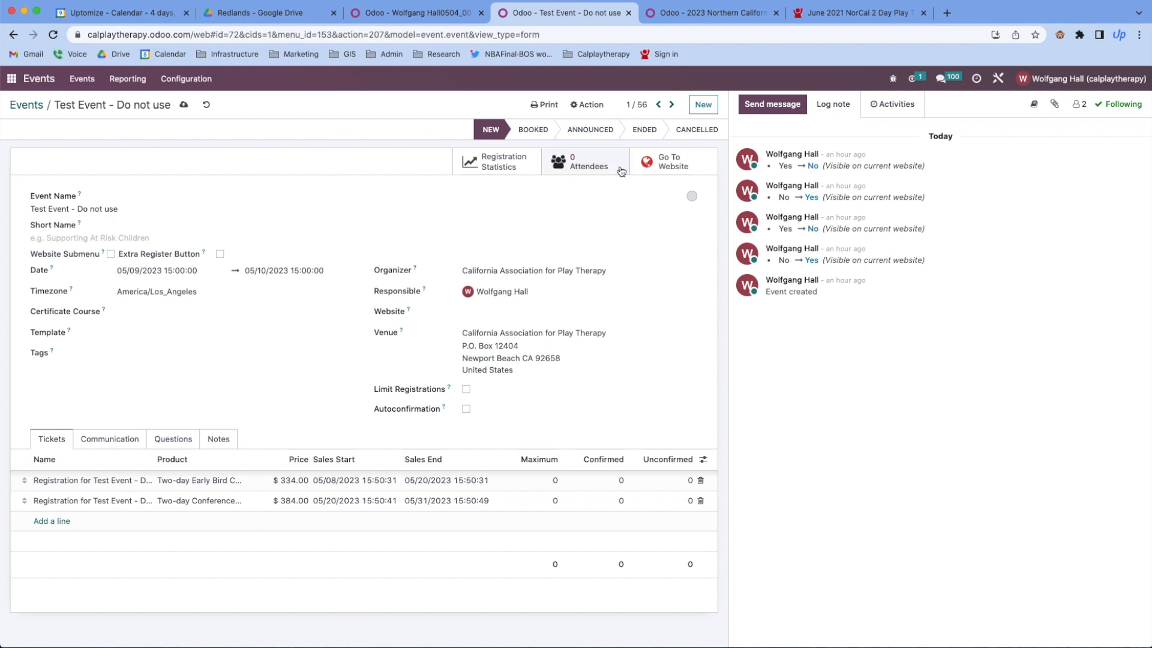
# Open the test event's website page and publish it
pyautogui.click(670, 167)
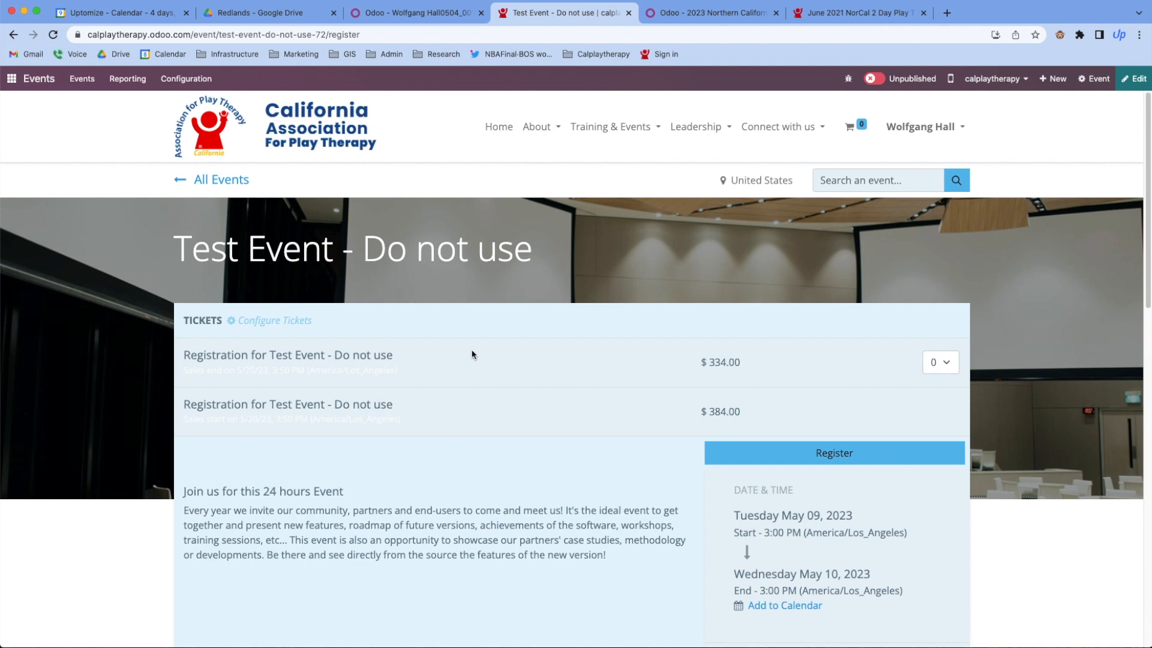
pyautogui.click(877, 80)
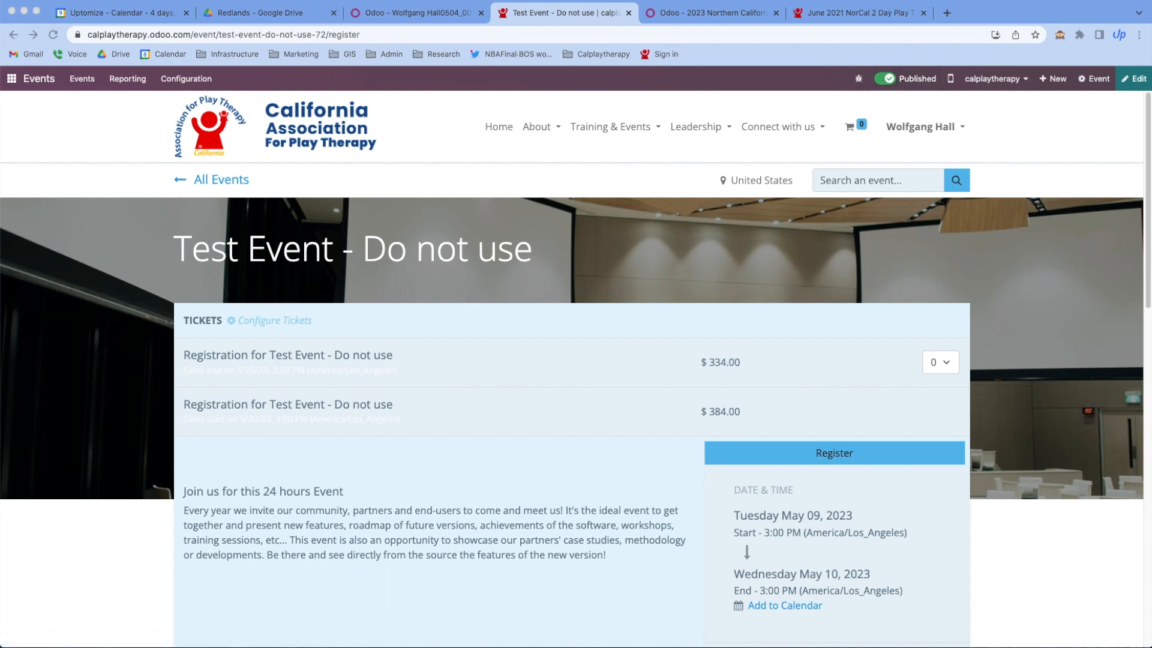
# In the portal customer's browser window, refresh the events list and open "Test Event - Do not use" to check ticket prices and availability
pyautogui.moveTo(0, 67); pyautogui.dragTo(394, 30)
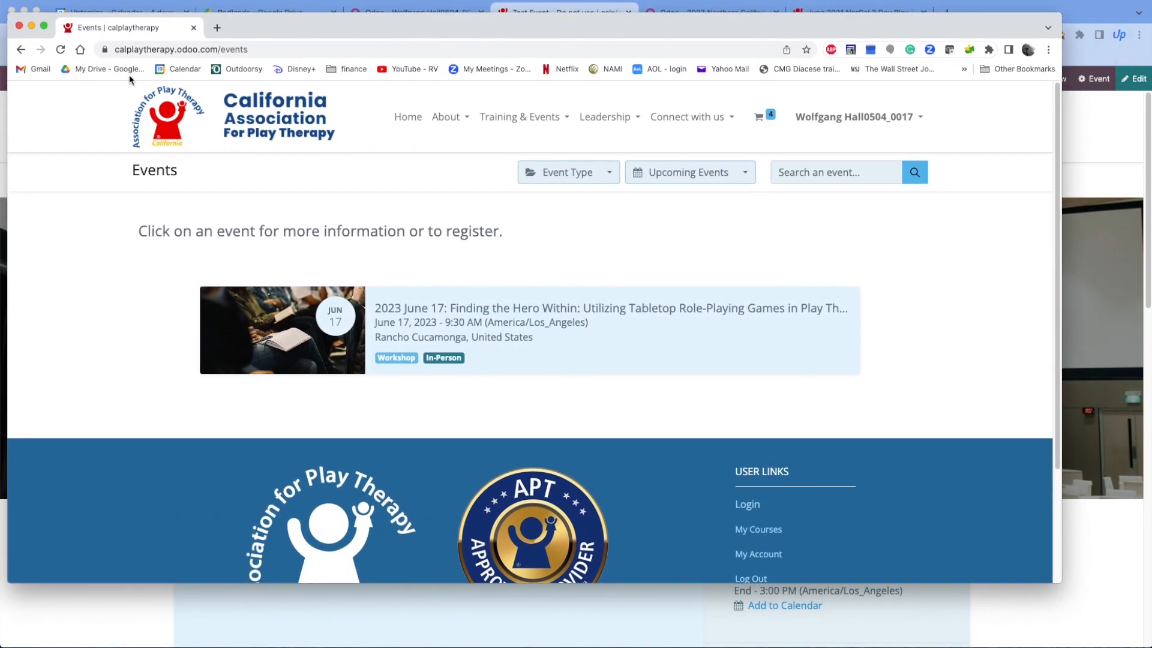
pyautogui.click(60, 50)
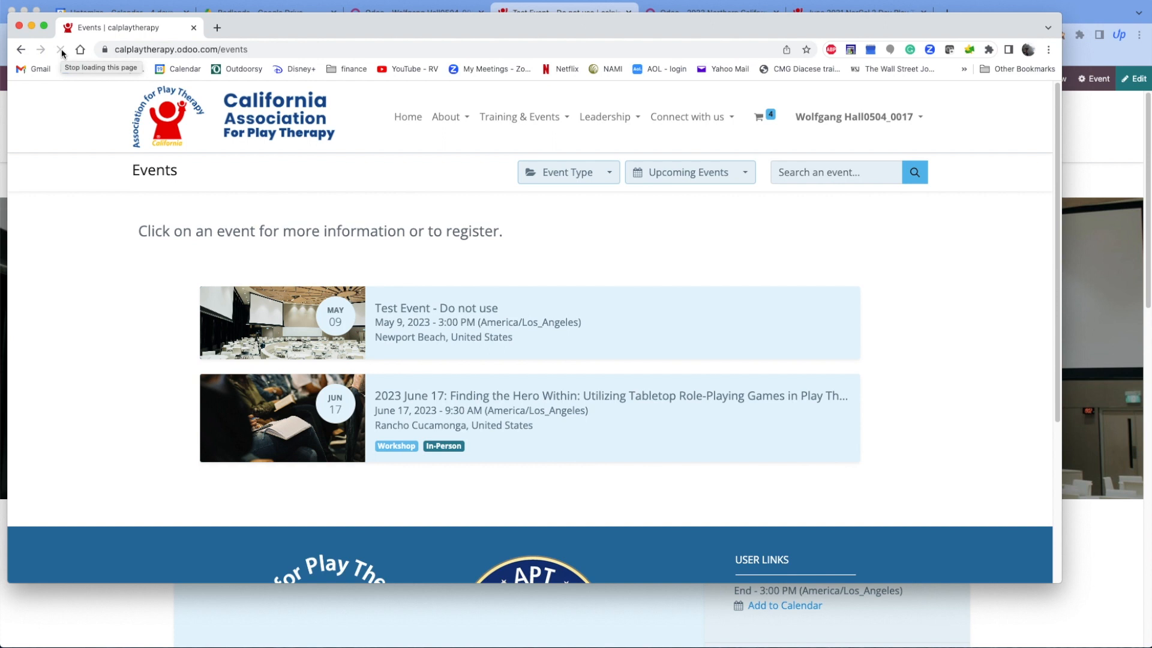
pyautogui.click(434, 321)
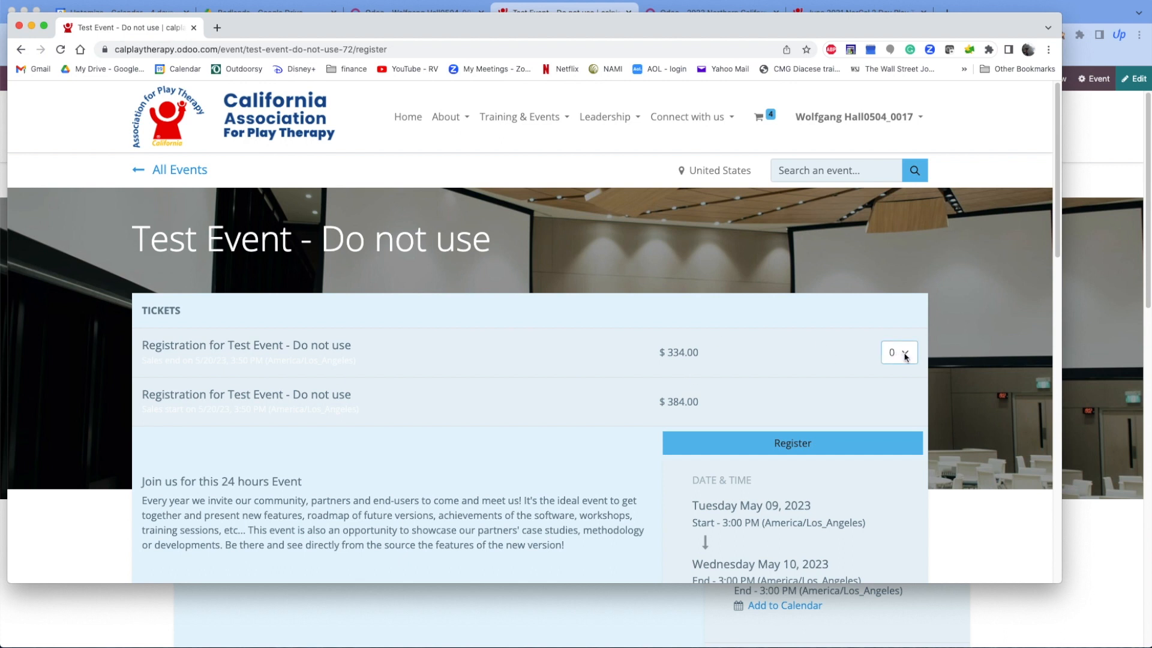
pyautogui.moveTo(146, 410); pyautogui.dragTo(382, 415)
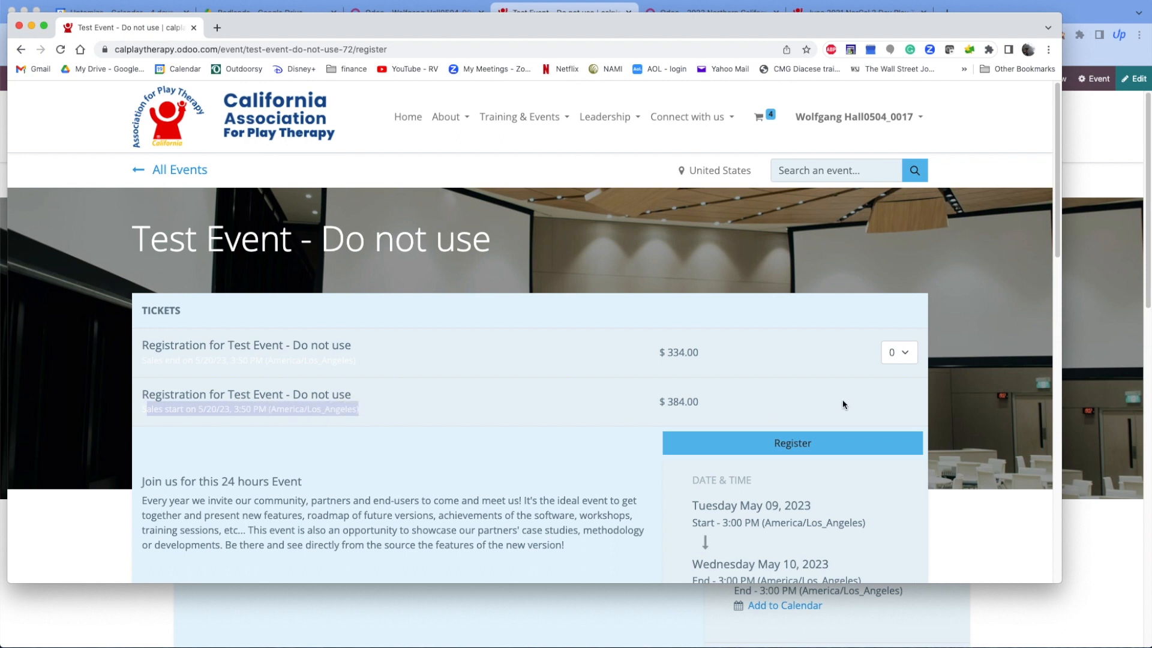
pyautogui.click(901, 354)
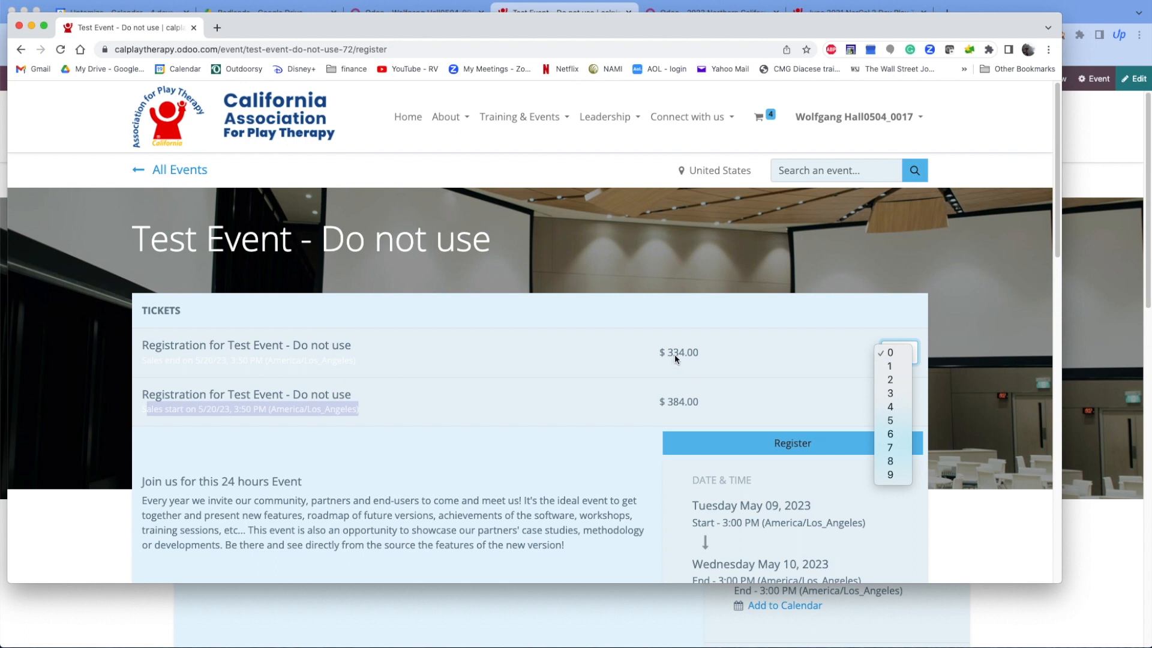
pyautogui.click(556, 359)
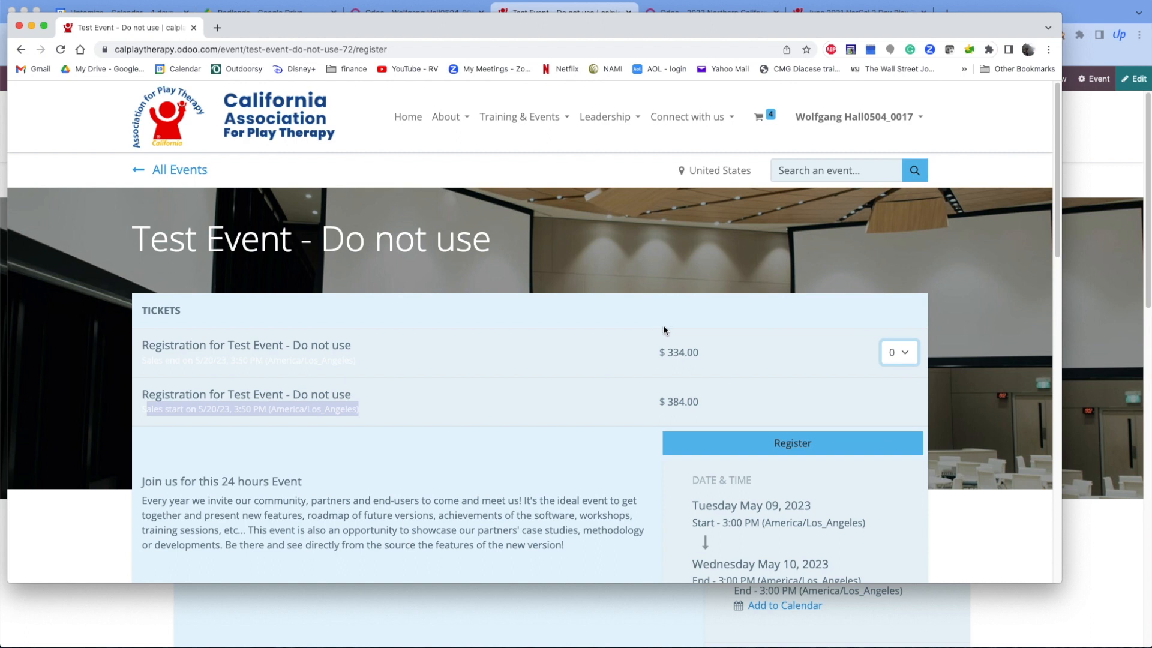
pyautogui.moveTo(964, 31); pyautogui.dragTo(0, 80)
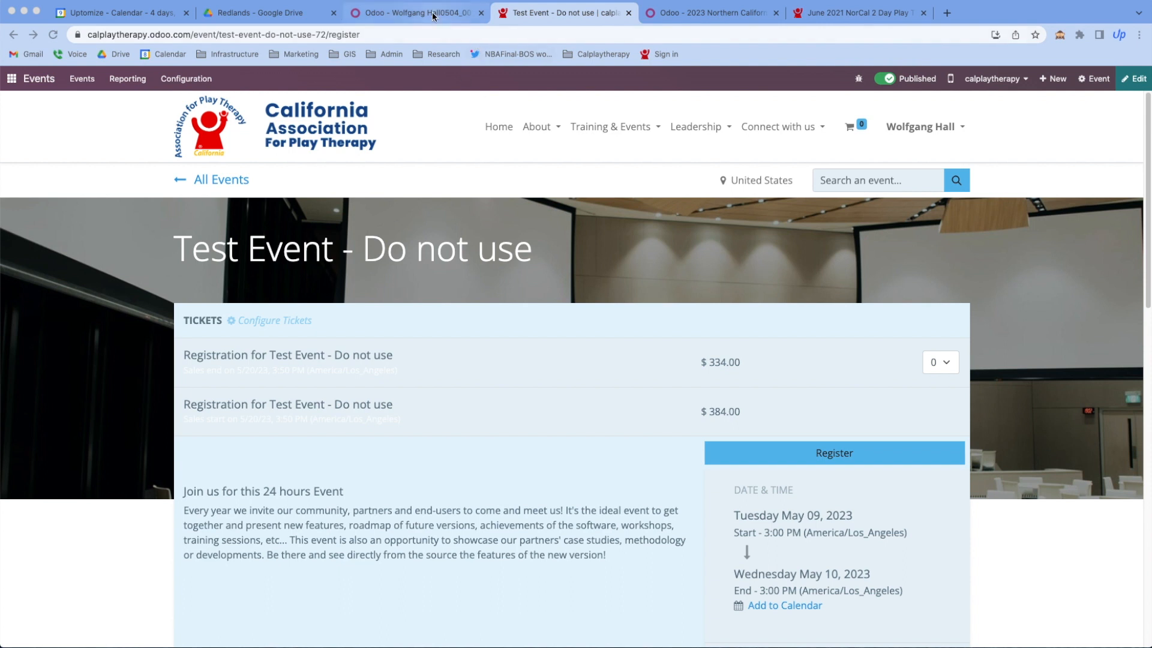
# In the Odoo backend, find the portal test customer in Contacts by name and open that contact's record
pyautogui.click(723, 12)
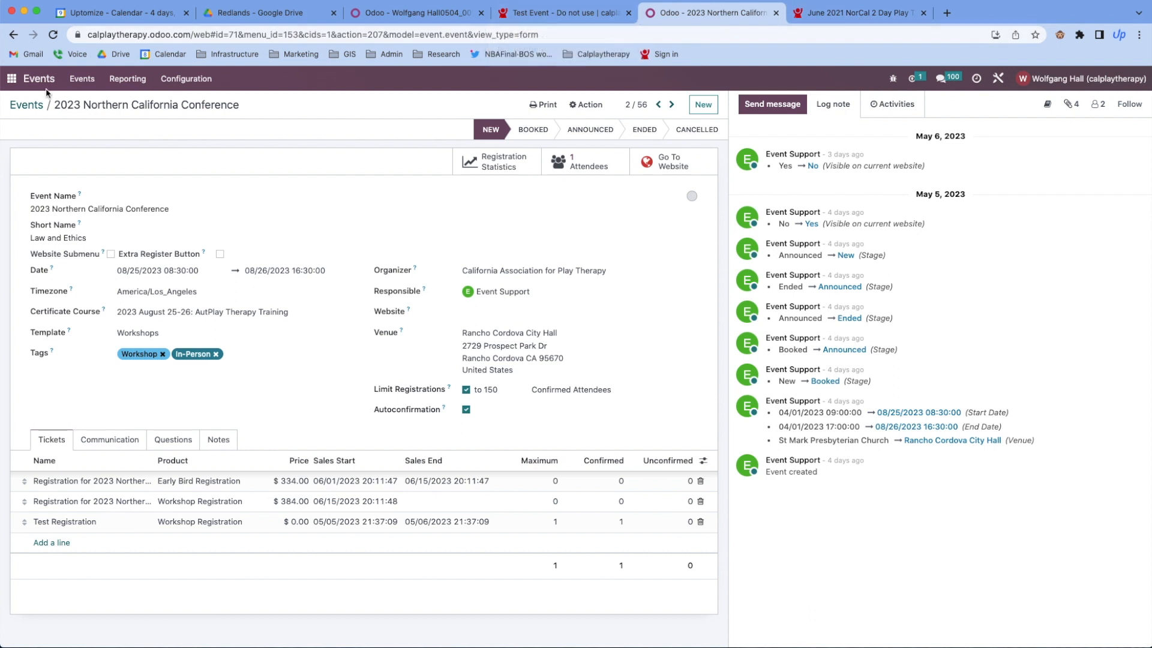
pyautogui.click(11, 78)
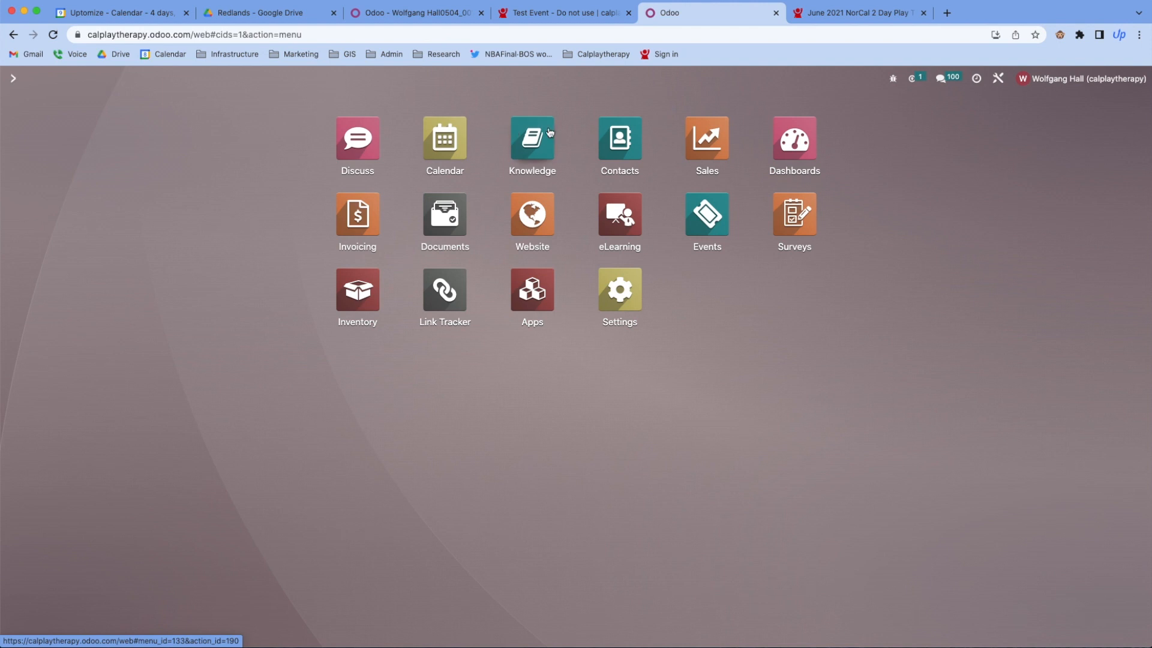
pyautogui.click(624, 143)
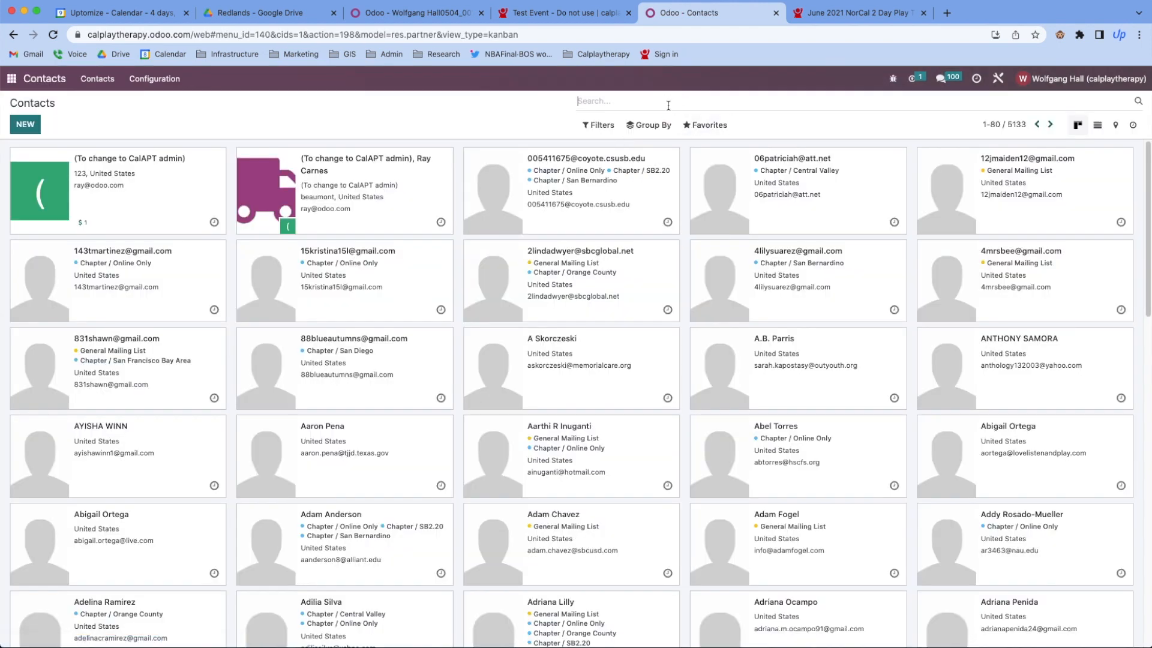
pyautogui.write('wolf')
pyautogui.press('Return')
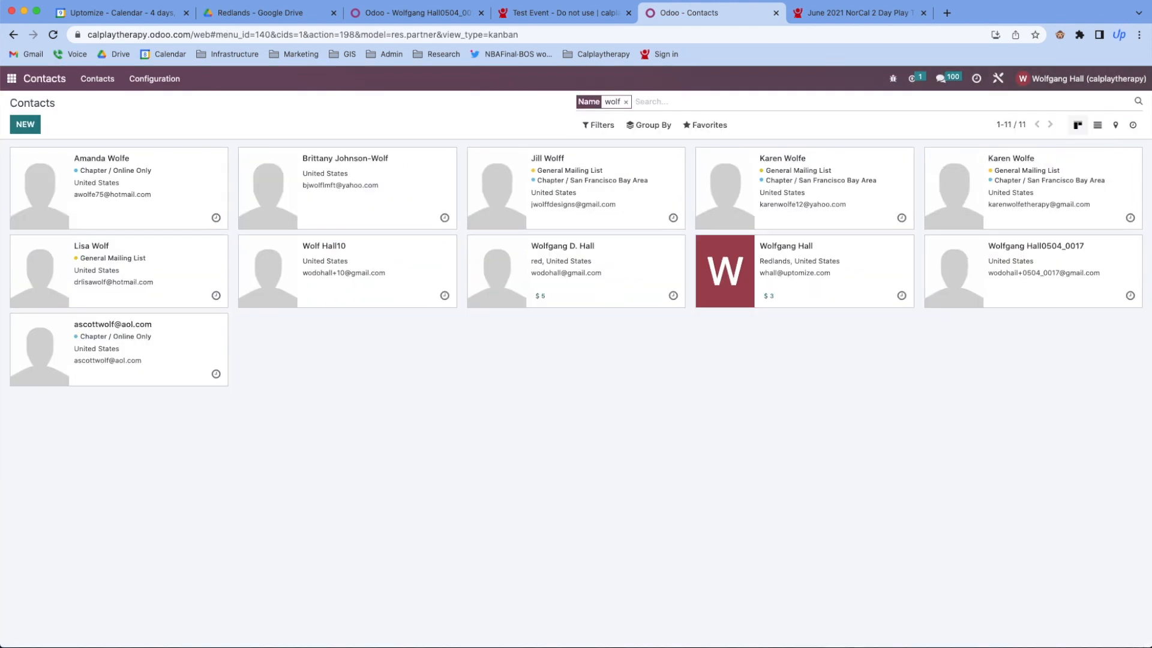
pyautogui.click(1058, 258)
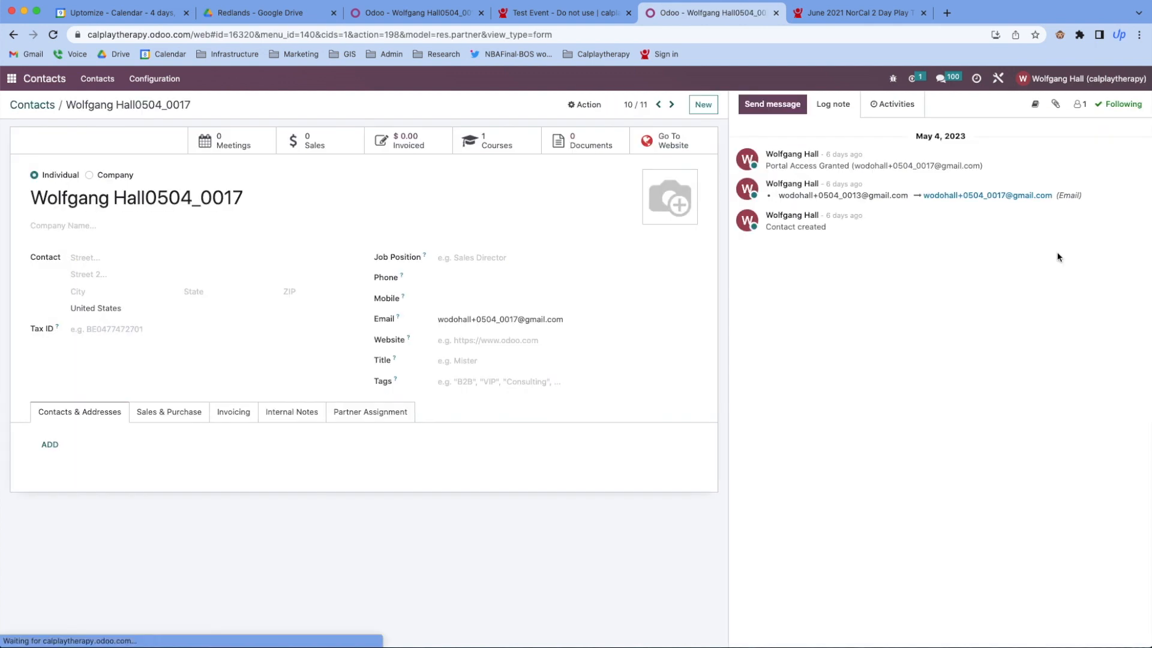
# Assign the Member price-list (USD) to the portal customer's contact under its sales settings and return to the contacts list
pyautogui.click(162, 421)
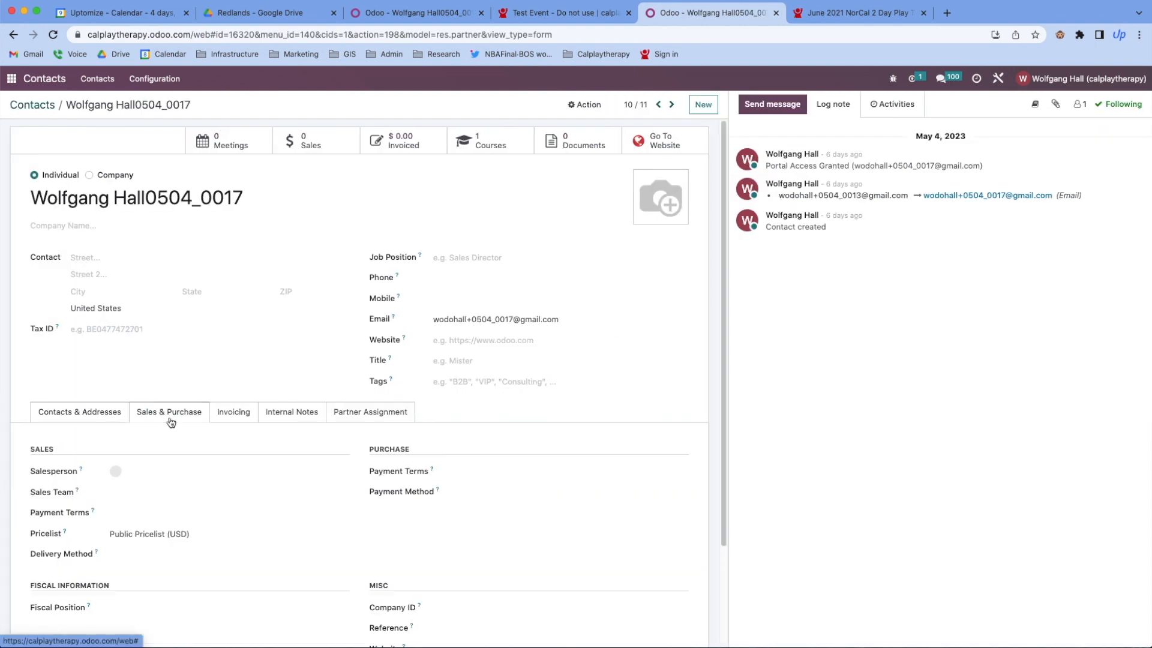
pyautogui.scroll(-2, 325, 462)
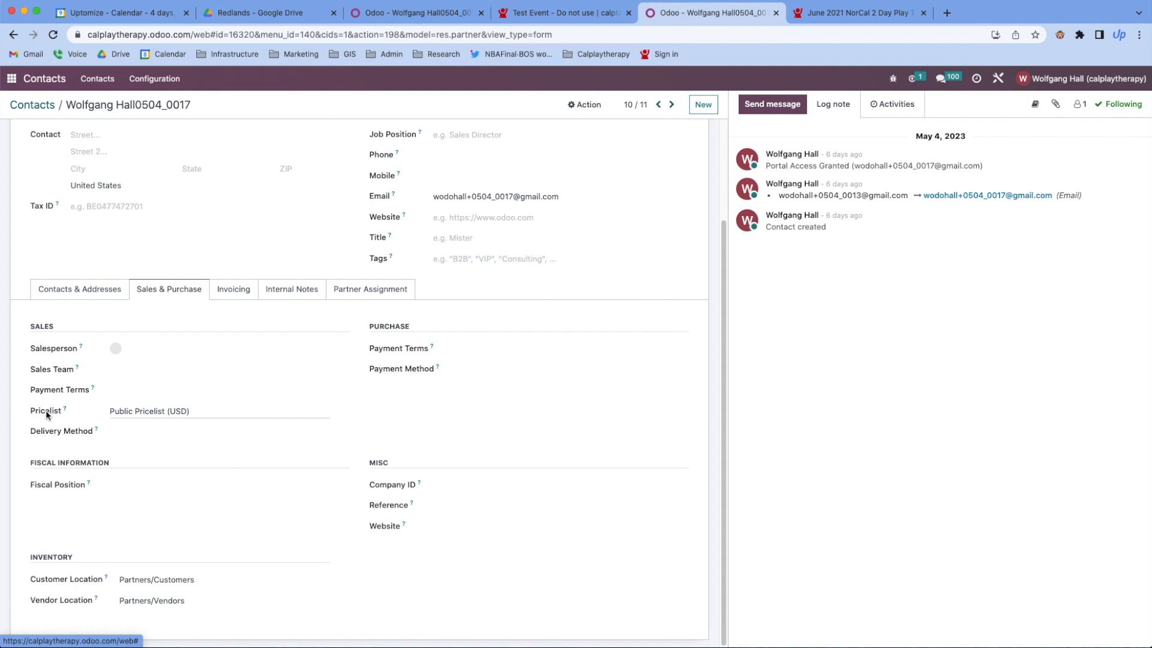
pyautogui.click(195, 411)
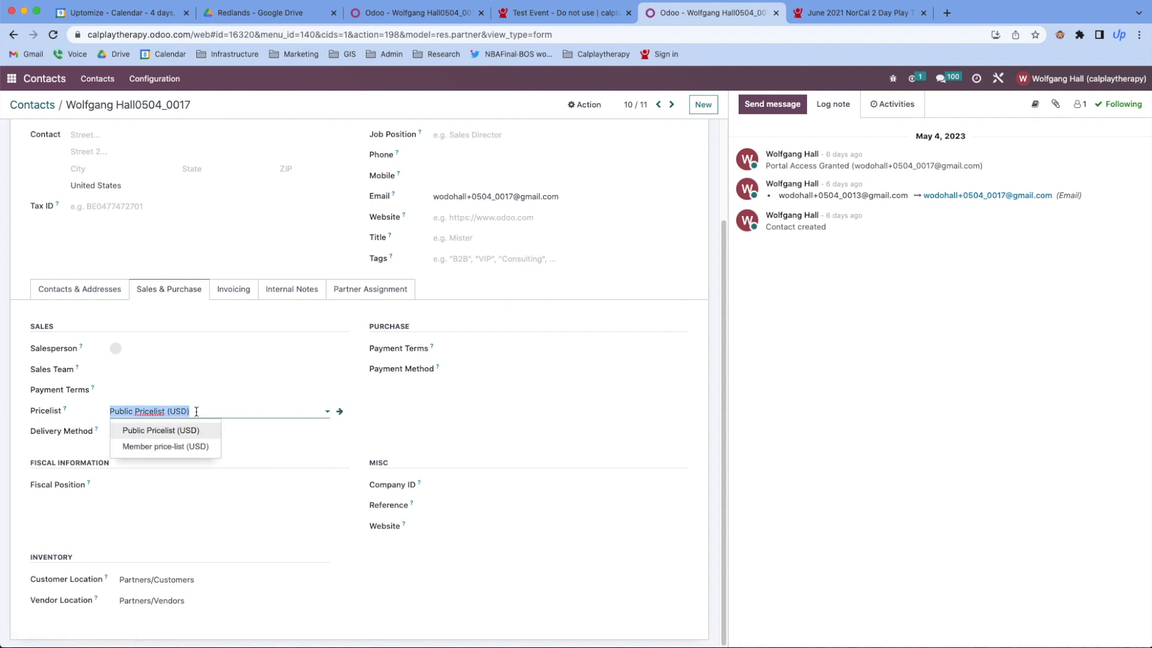
pyautogui.click(140, 449)
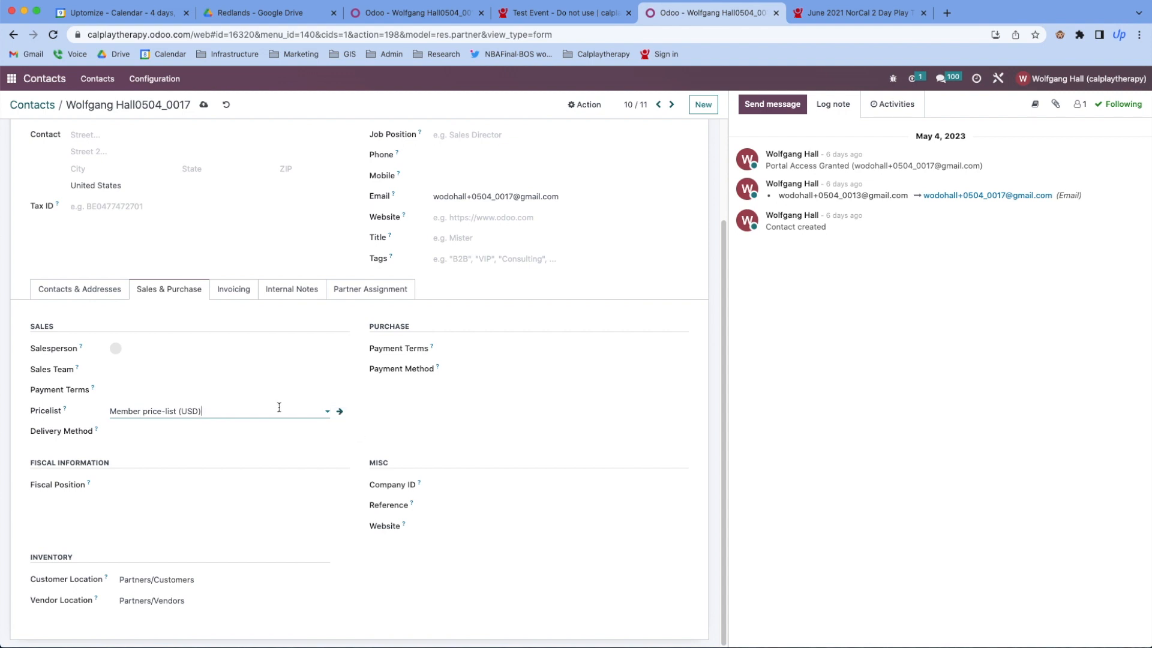
pyautogui.click(31, 106)
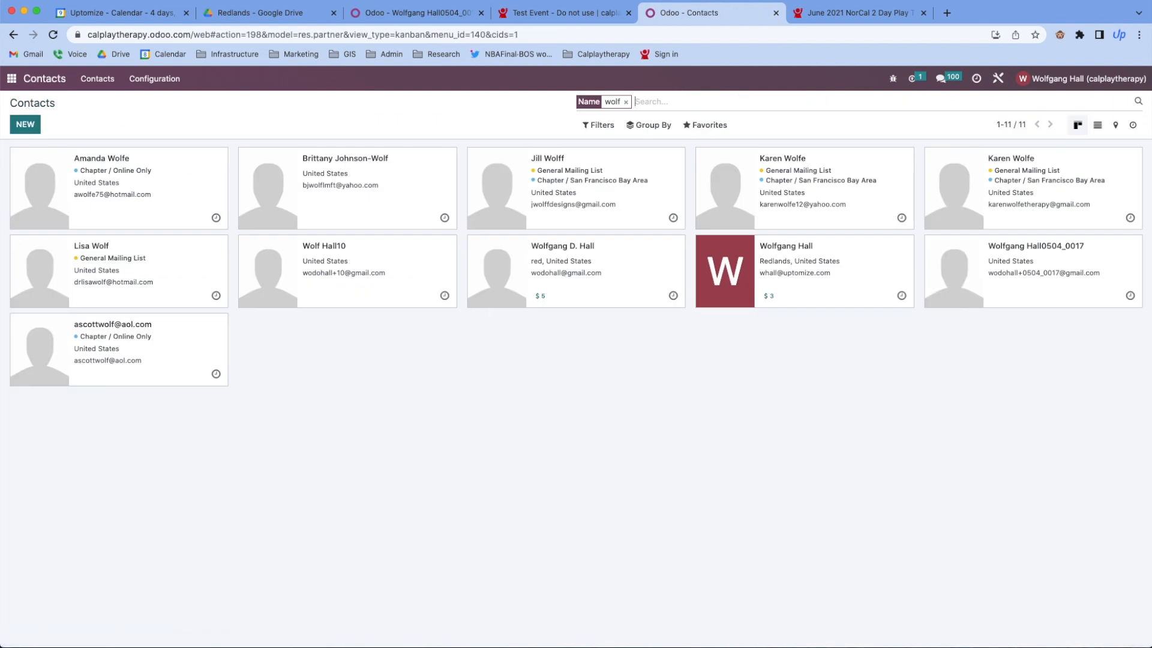
# In the portal customer's browser window, reopen the test event from the upcoming events to check the ticket prices for a member
pyautogui.moveTo(1, 103); pyautogui.dragTo(859, 48)
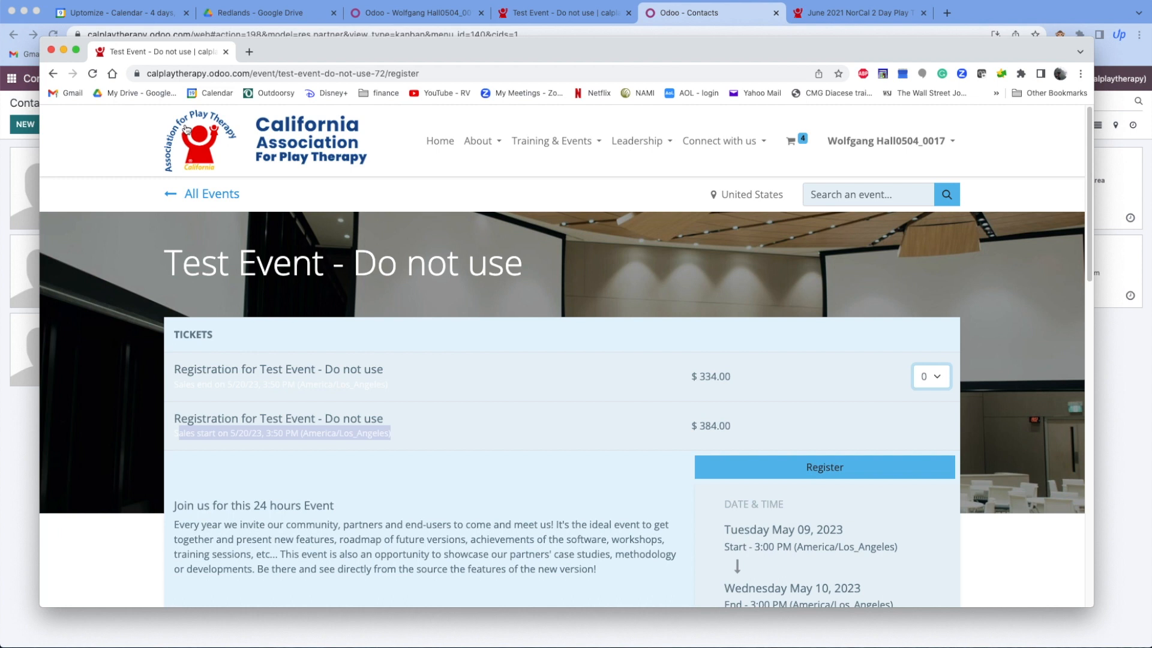
pyautogui.click(551, 143)
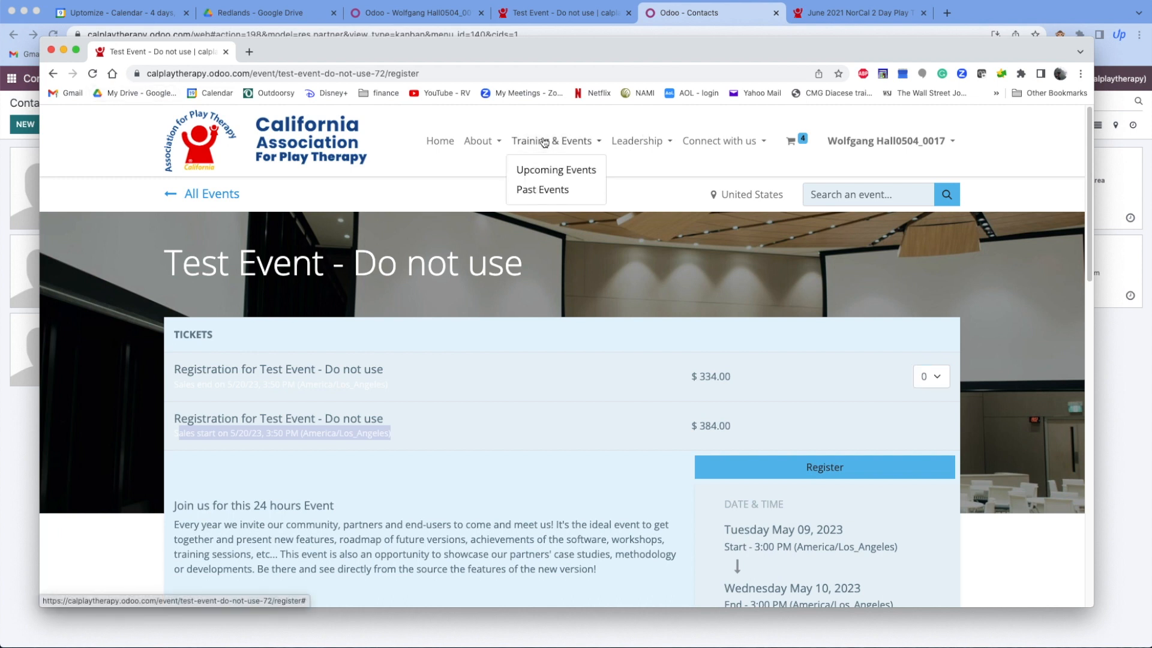
pyautogui.click(550, 173)
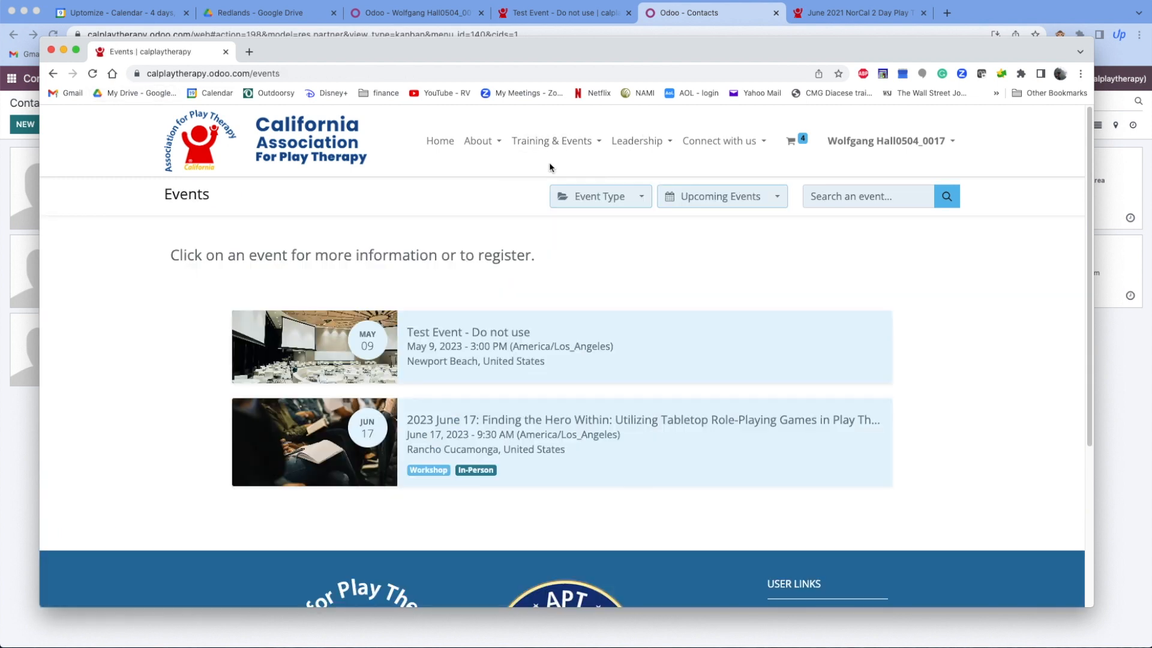
pyautogui.click(461, 344)
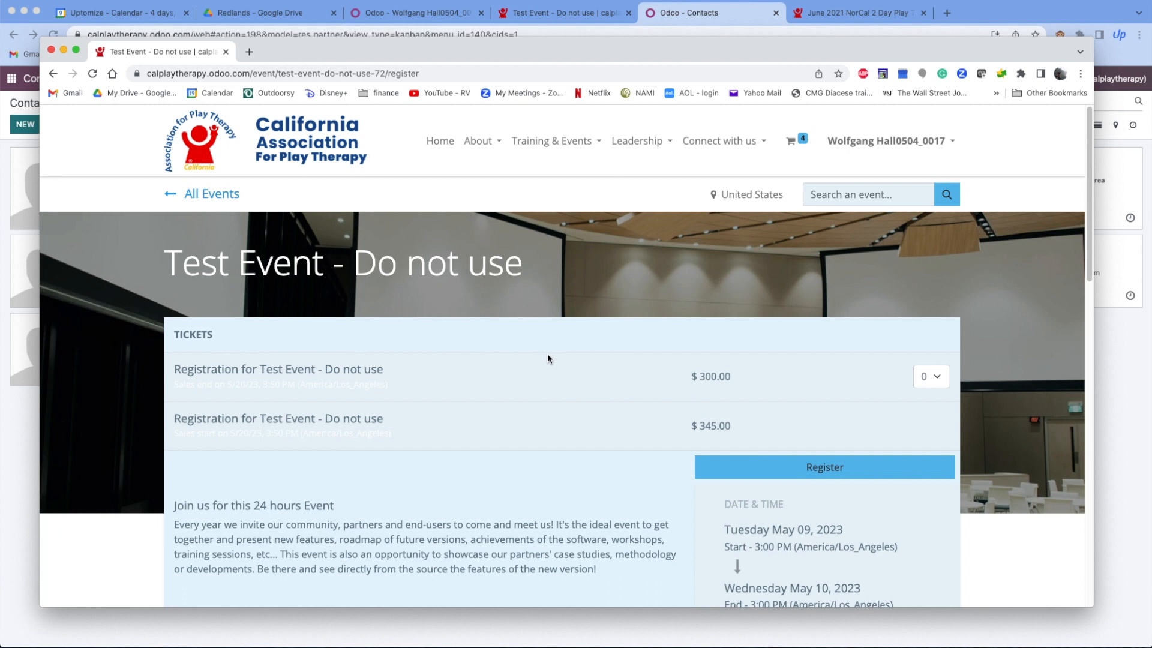
pyautogui.moveTo(467, 54); pyautogui.dragTo(464, 44)
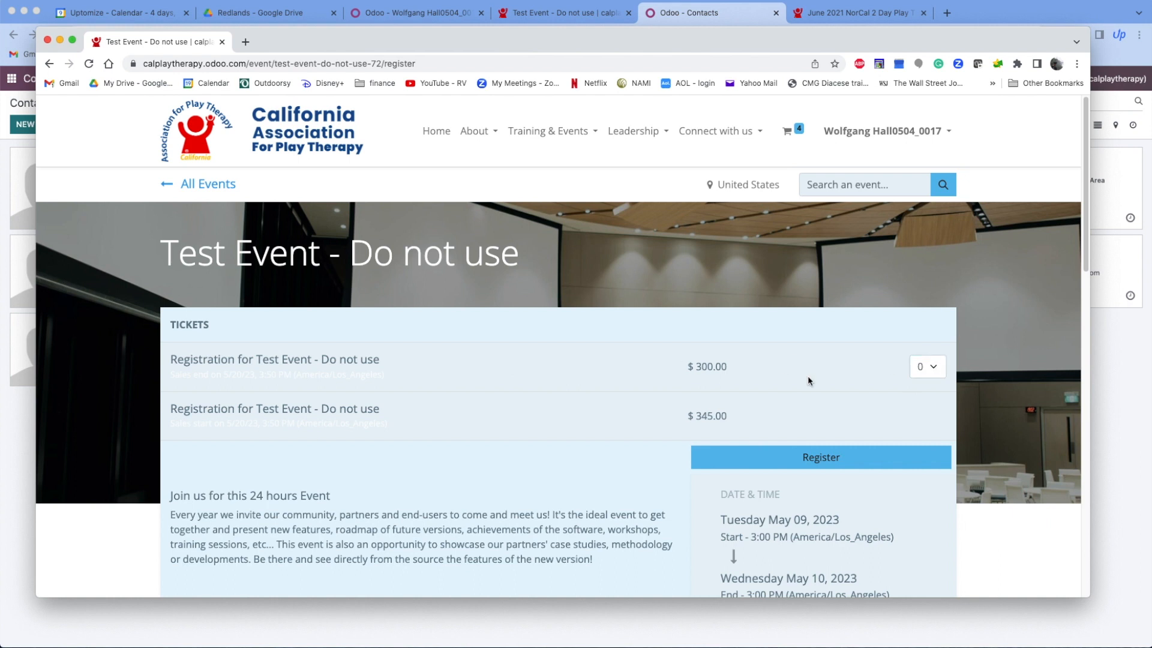
# Select 3 early bird tickets for the test event and start the registration
pyautogui.click(936, 370)
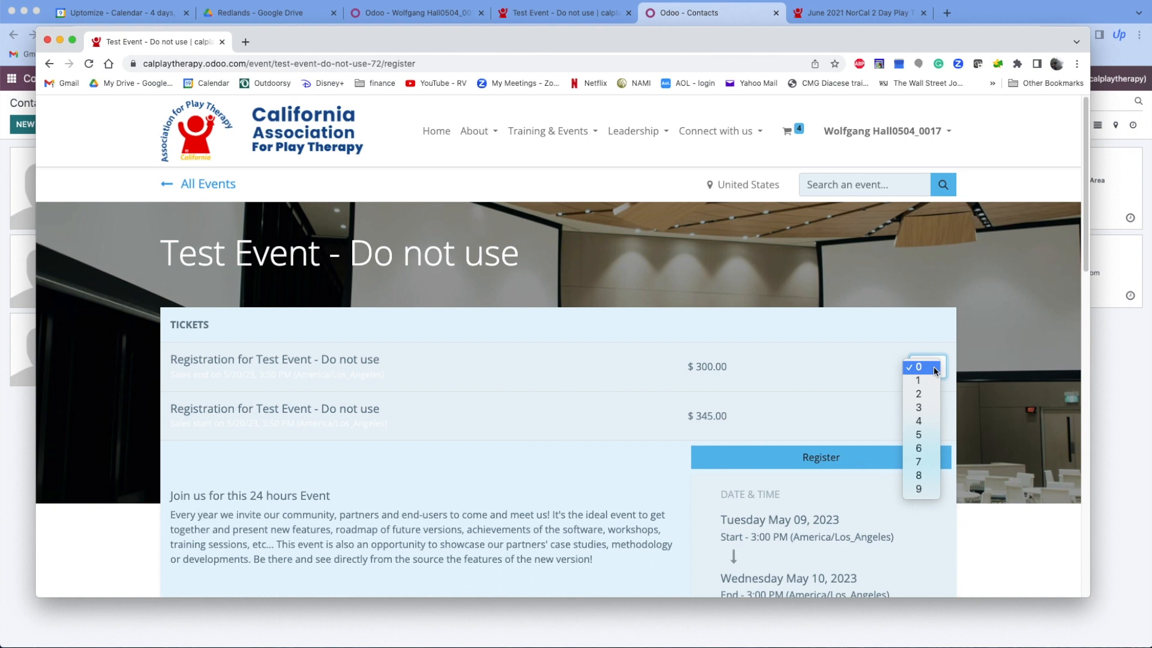
pyautogui.click(920, 408)
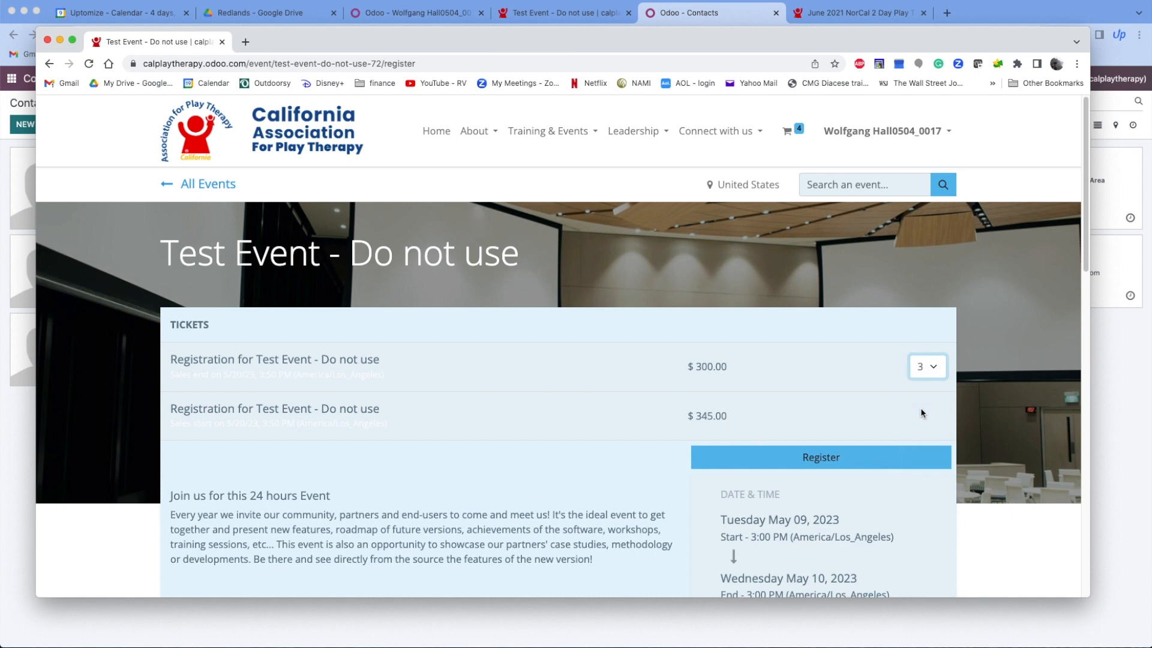
pyautogui.click(802, 458)
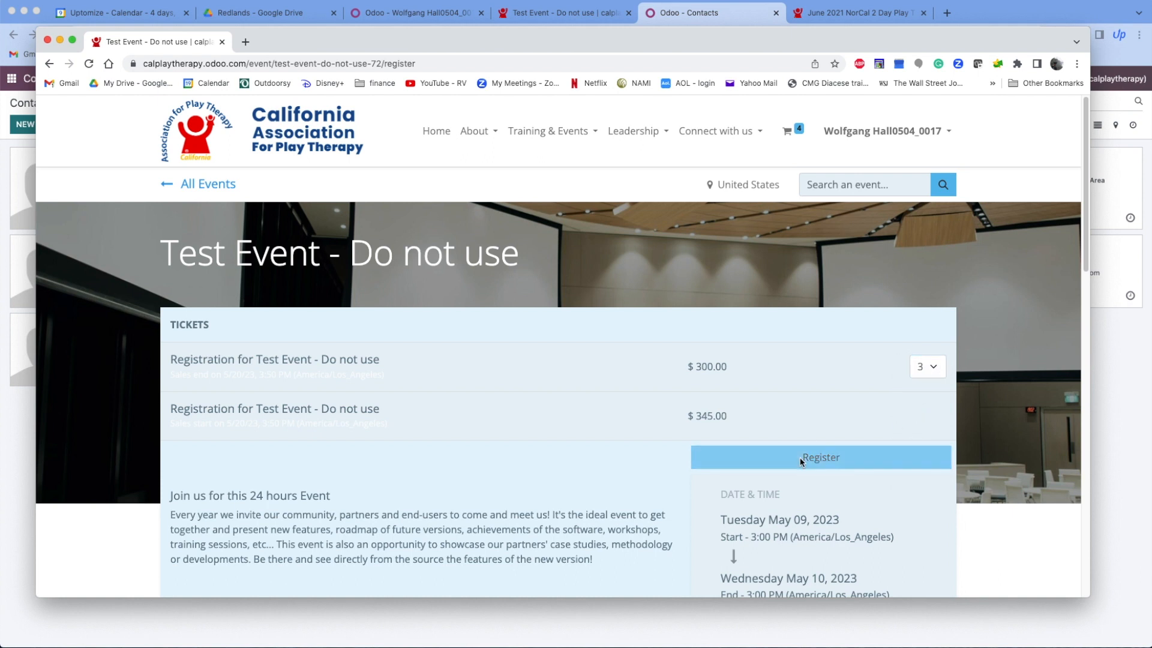
# Fill in the attendee names for tickets 2 and 3 with test names ending in test4 and test5
pyautogui.click(335, 317)
pyautogui.write('R')
pyautogui.press('BackSpace')
pyautogui.write('Wolf')
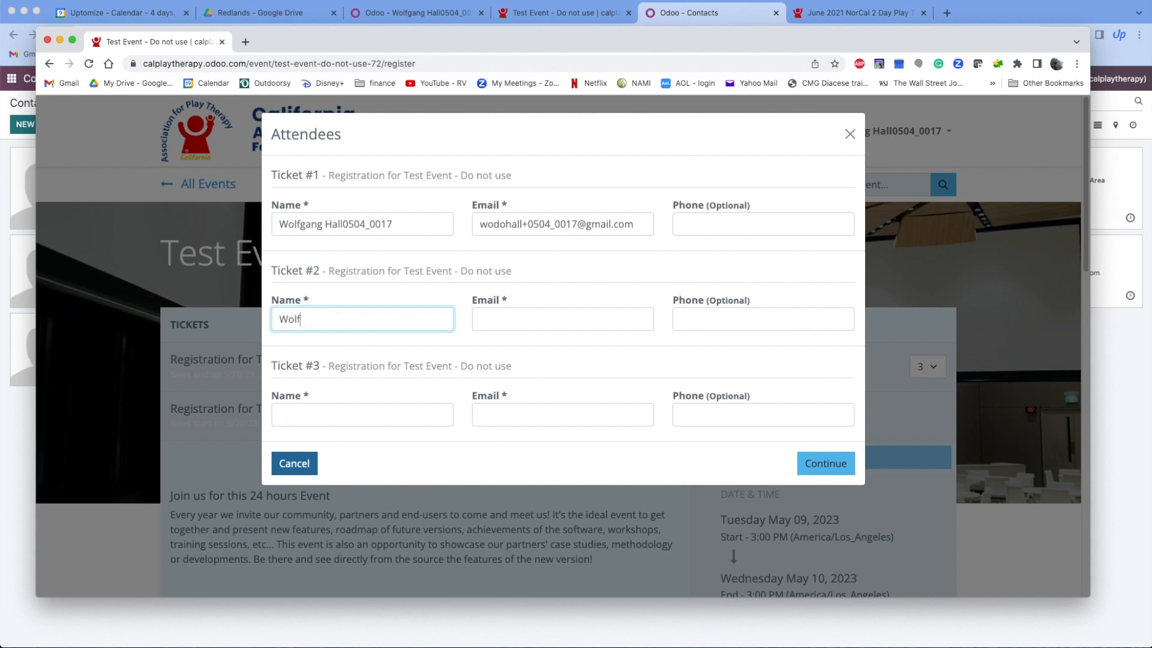
pyautogui.write(' test4')
pyautogui.moveTo(324, 319); pyautogui.dragTo(247, 319)
pyautogui.hotkey('ctrl', 'c')
pyautogui.click(309, 414)
pyautogui.hotkey('ctrl', 'v')
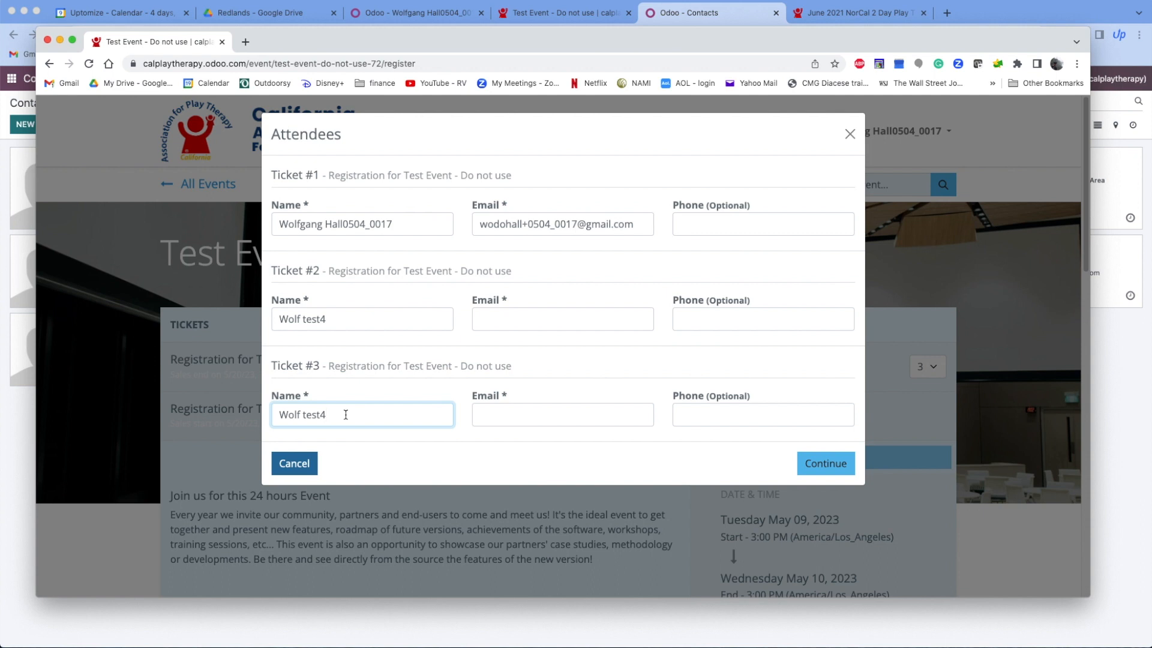
pyautogui.press('BackSpace')
pyautogui.write('5')
# Copy the first attendee's e-mail address into the e-mail fields of tickets 2 and 3
pyautogui.moveTo(650, 226); pyautogui.dragTo(459, 216)
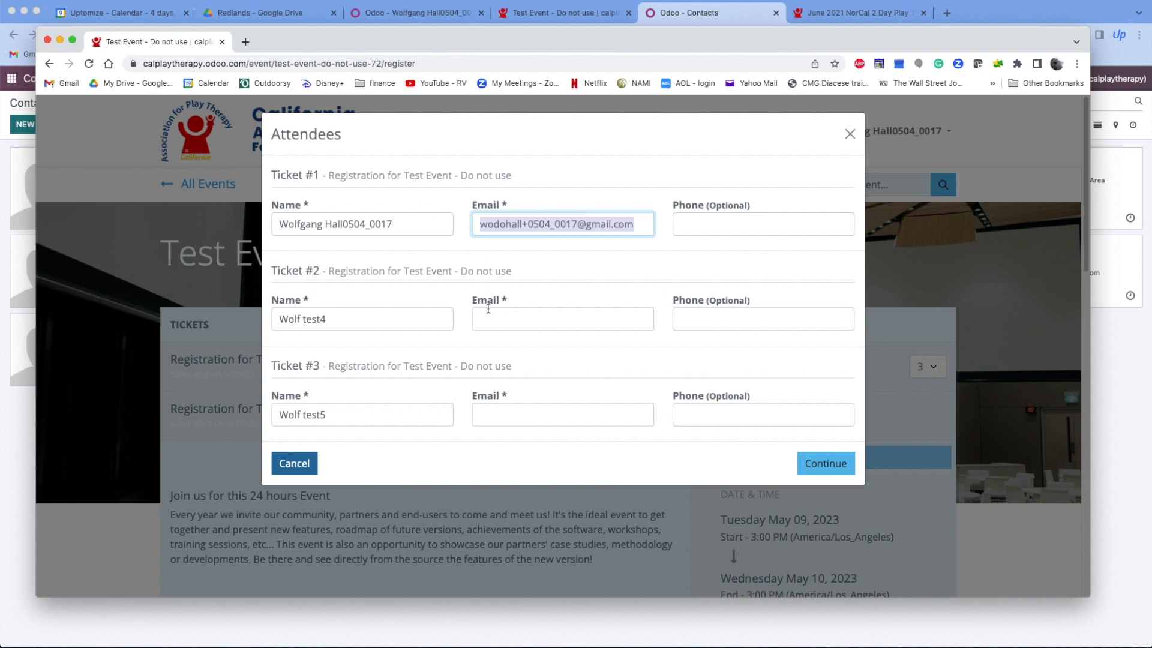
pyautogui.click(512, 318)
pyautogui.hotkey('ctrl', 'v')
pyautogui.click(556, 414)
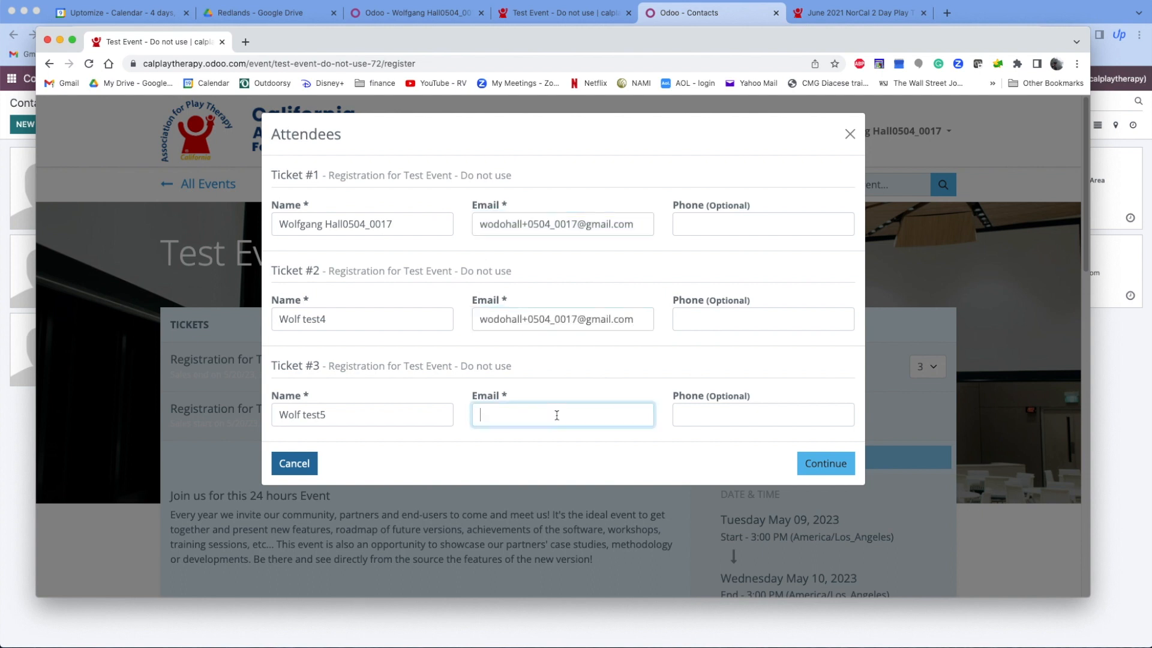
pyautogui.hotkey('ctrl', 'v')
# Change the number after the plus sign in the e-mail addresses of tickets 2 and 3 so each attendee's address differs
pyautogui.moveTo(578, 319); pyautogui.dragTo(546, 316)
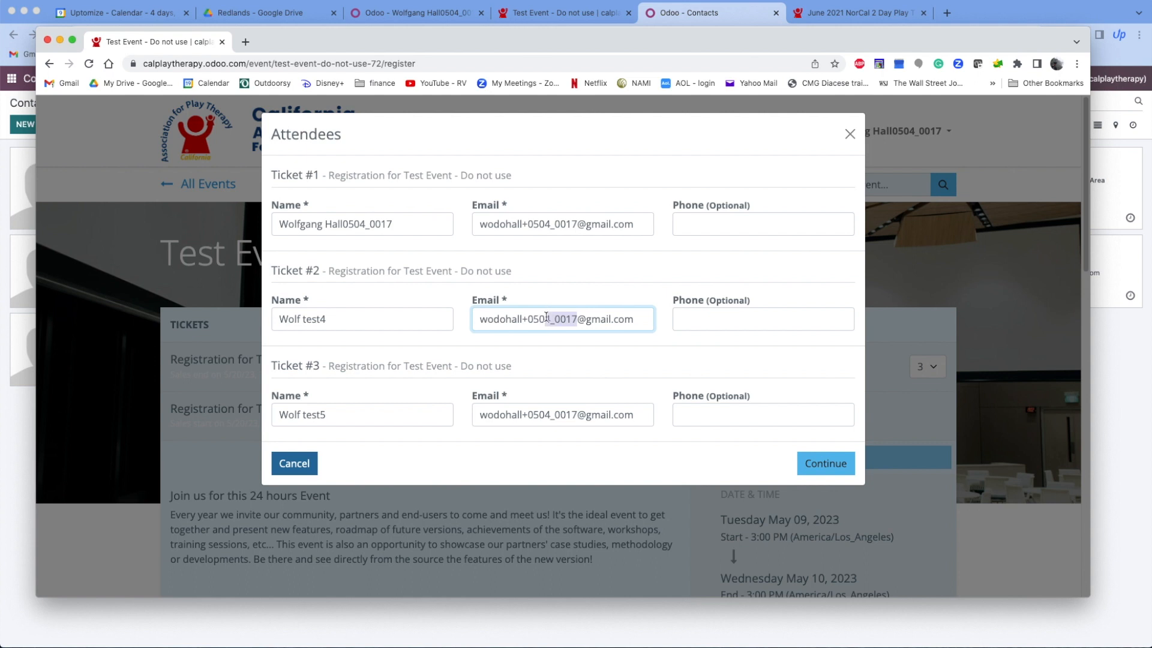
pyautogui.write('8')
pyautogui.moveTo(636, 414); pyautogui.dragTo(546, 410)
pyautogui.write('9')
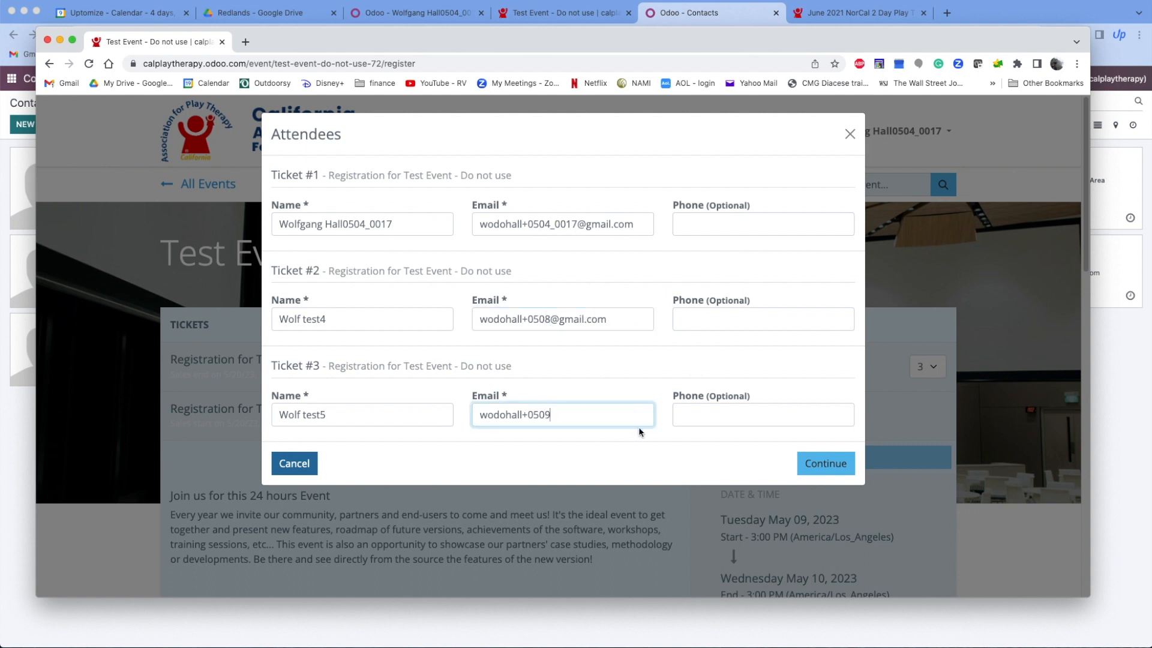
# Complete the third attendee's e-mail with the domain copied from ticket 2 and submit the attendee details
pyautogui.click(826, 466)
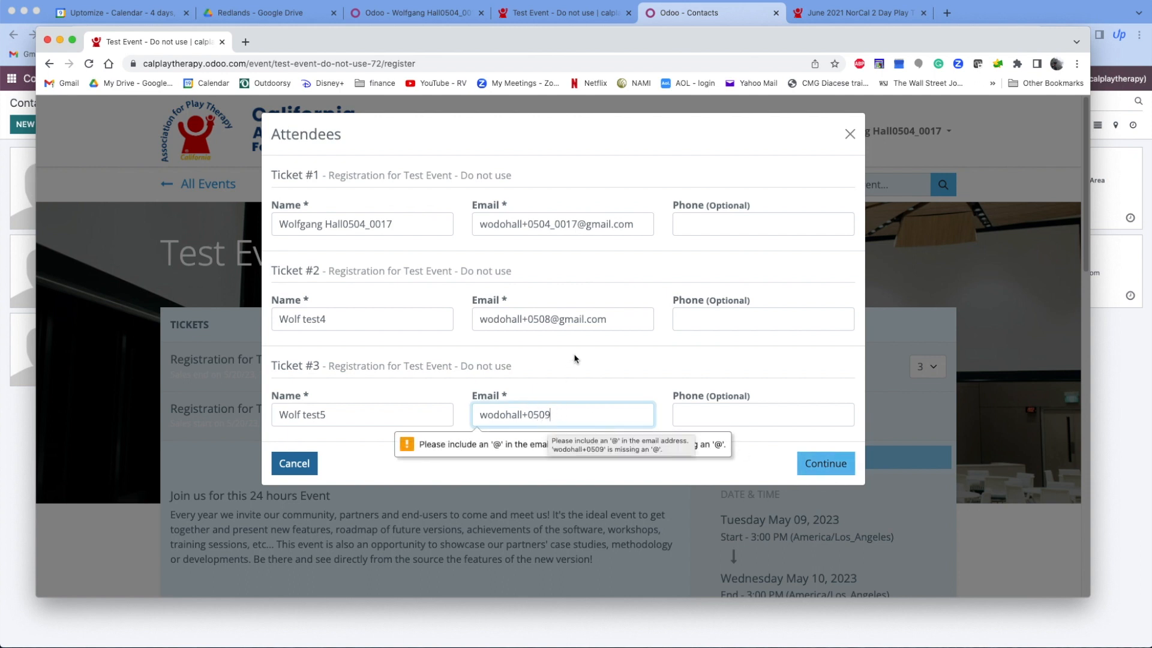
pyautogui.moveTo(604, 319); pyautogui.dragTo(553, 319)
pyautogui.hotkey('ctrl', 'c')
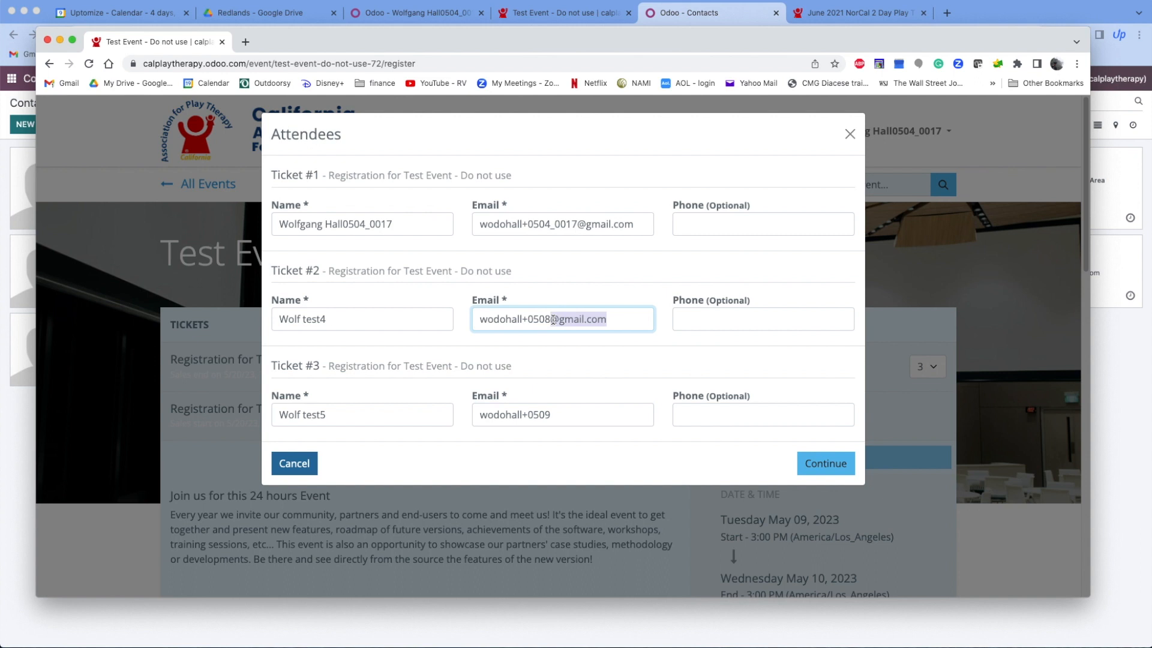
pyautogui.click(617, 419)
pyautogui.hotkey('ctrl', 'v')
pyautogui.click(826, 464)
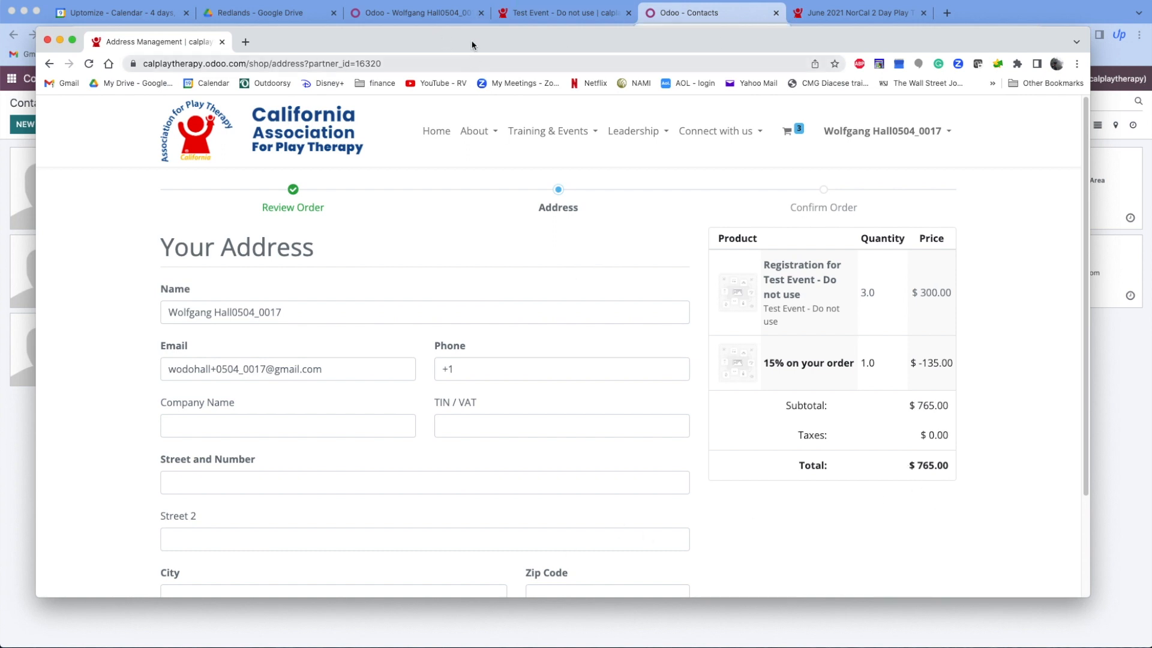
# In the Odoo backend, open the "15% on groups over three" program from the Discount & Loyalty list in Sales
pyautogui.moveTo(471, 39); pyautogui.dragTo(480, 49)
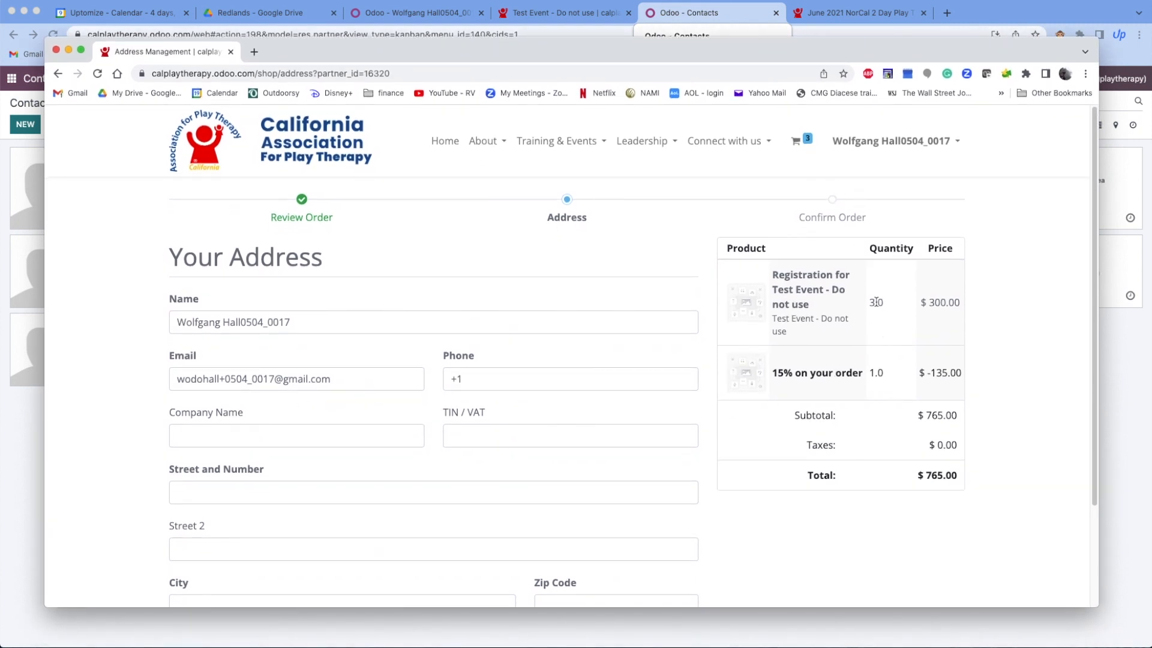
pyautogui.click(426, 14)
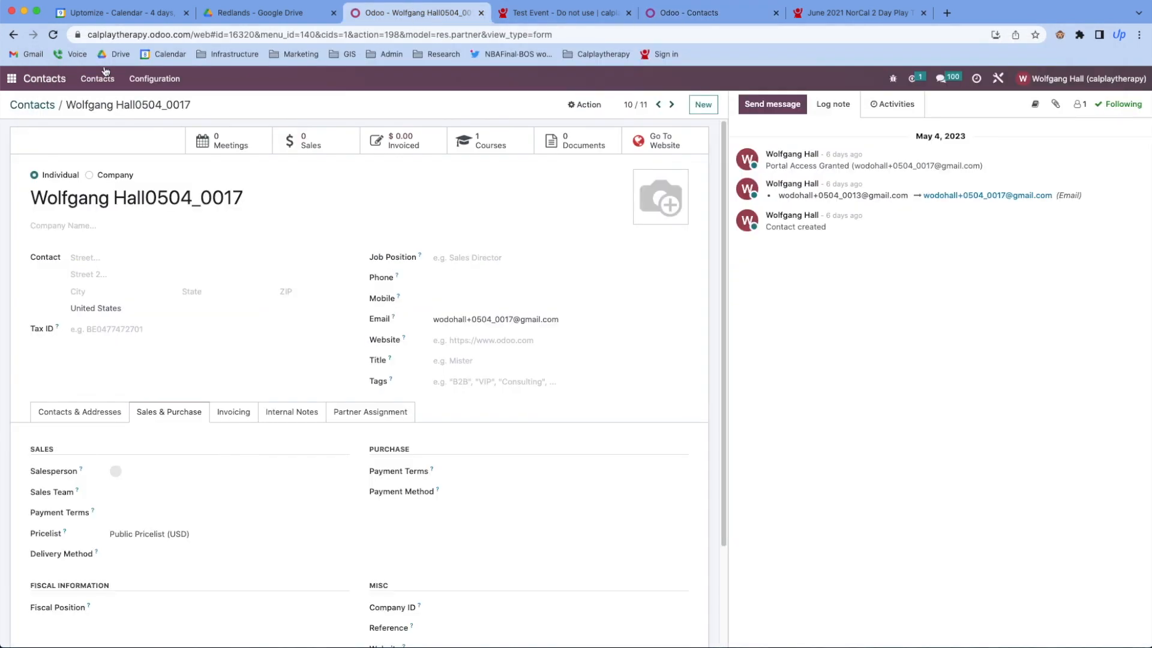
pyautogui.click(11, 79)
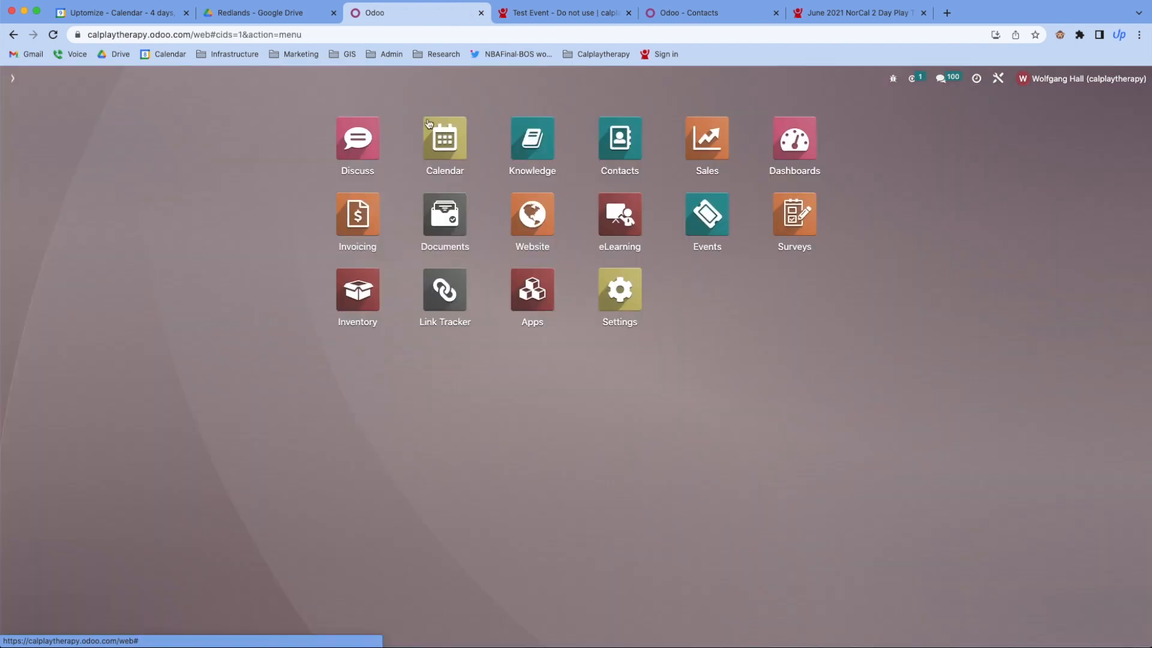
pyautogui.click(717, 155)
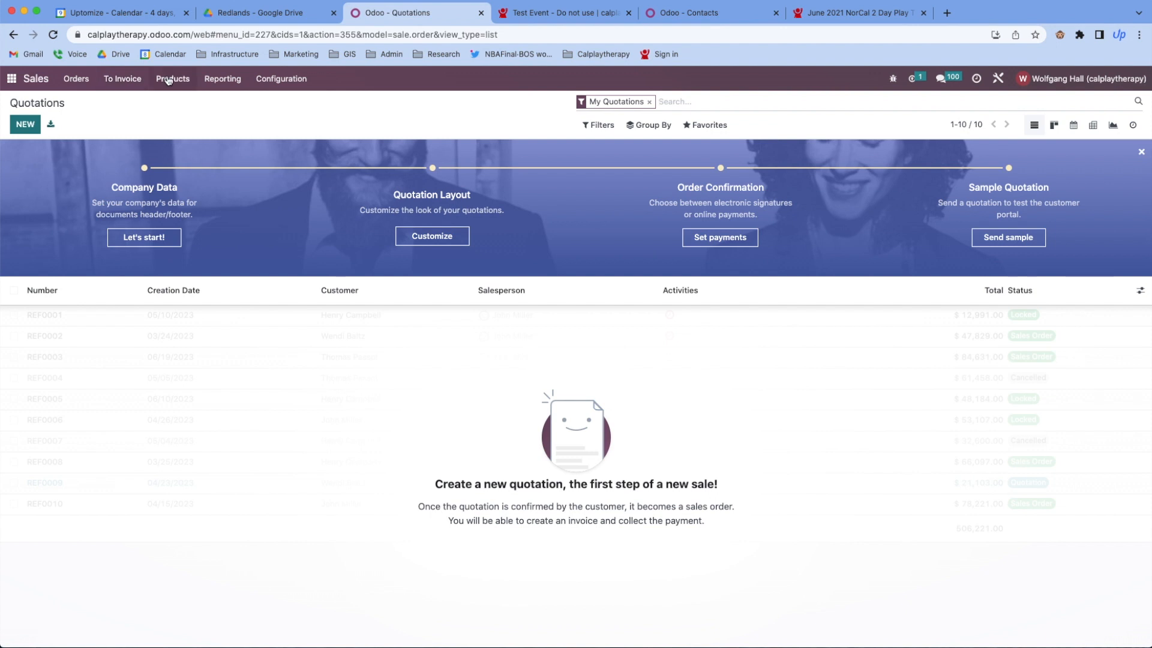
pyautogui.click(170, 80)
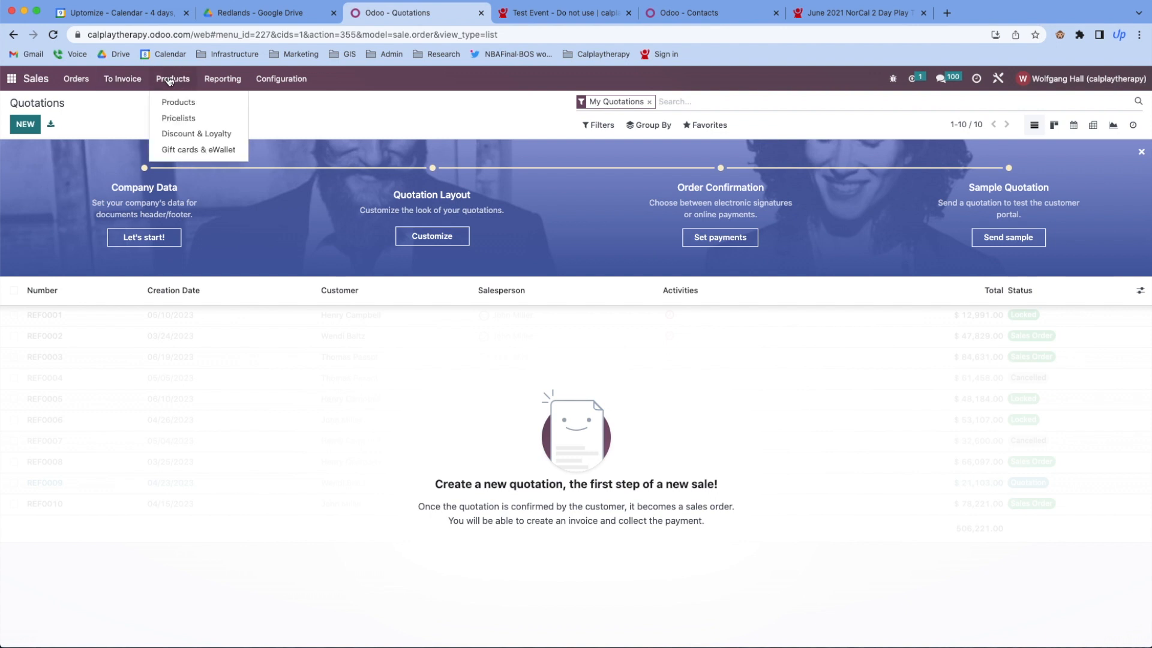
pyautogui.click(188, 137)
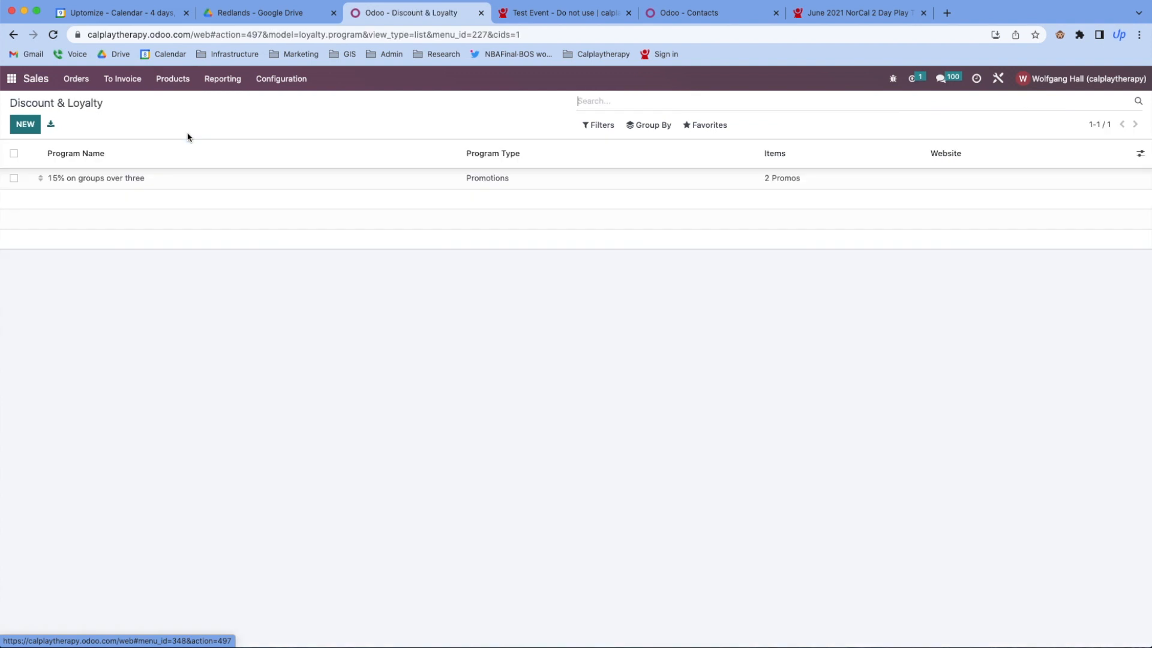
pyautogui.click(81, 182)
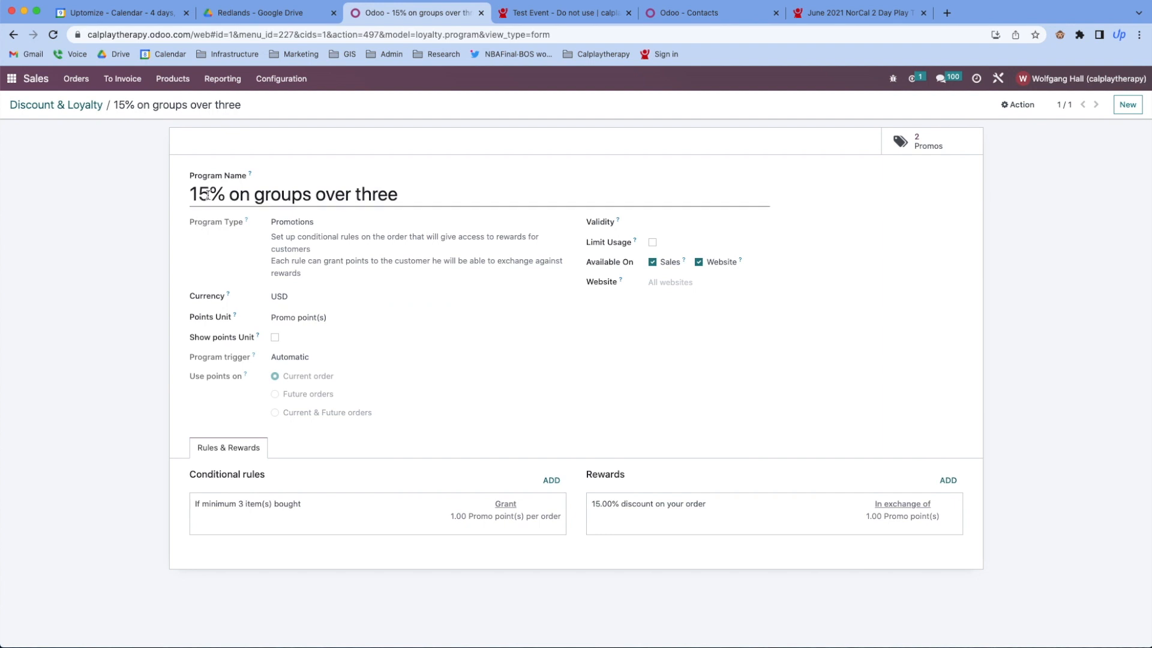
# Examine the settings of the promotion's order discount reward and close them without changes
pyautogui.moveTo(209, 193)
pyautogui.mouseDown()
pyautogui.moveTo(191, 194)
pyautogui.moveTo(201, 195)
pyautogui.mouseUp()
pyautogui.click(778, 510)
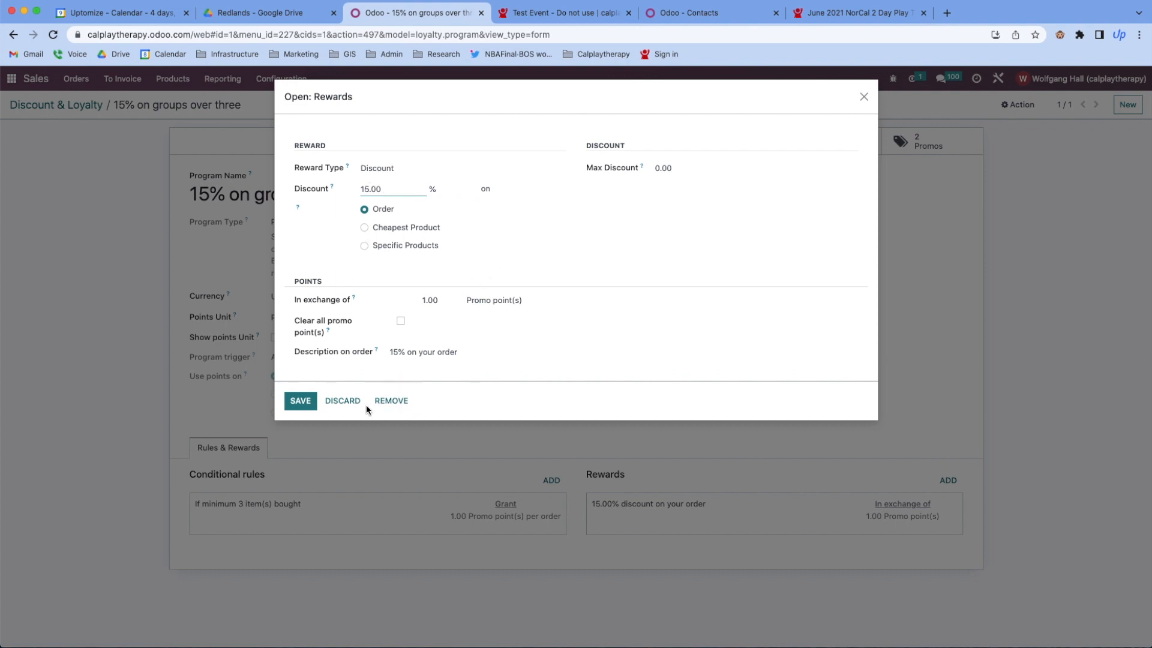
pyautogui.click(864, 98)
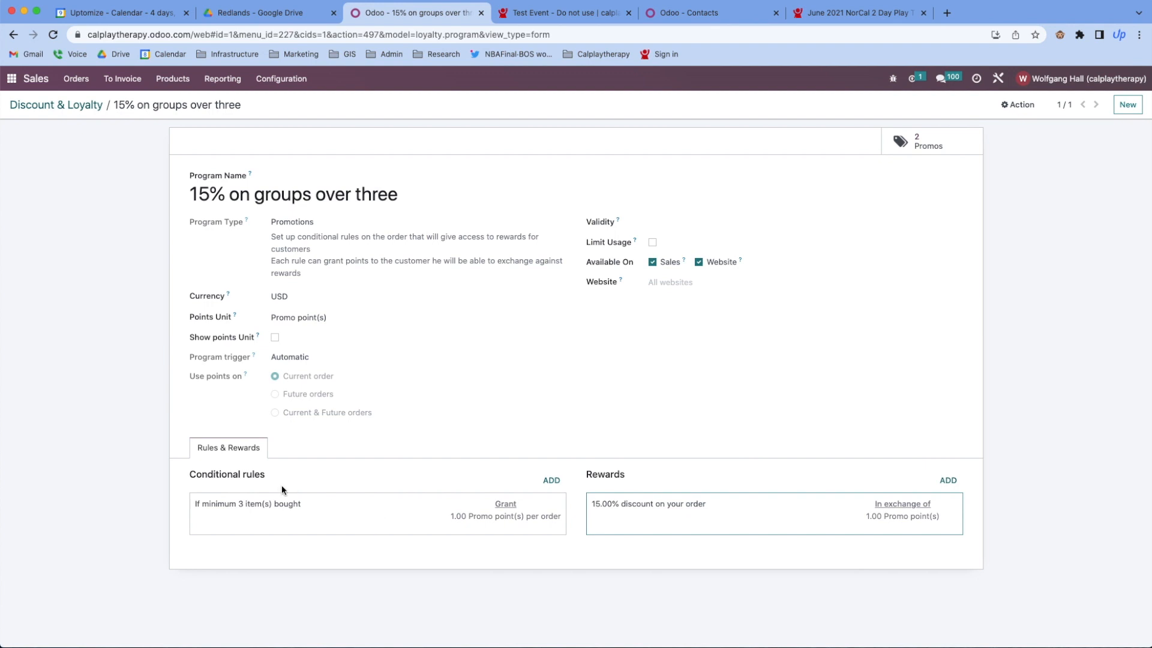
# Examine the promotion's conditional rule, including its minimum quantity and the products it can be limited to, and close it without changes
pyautogui.click(343, 517)
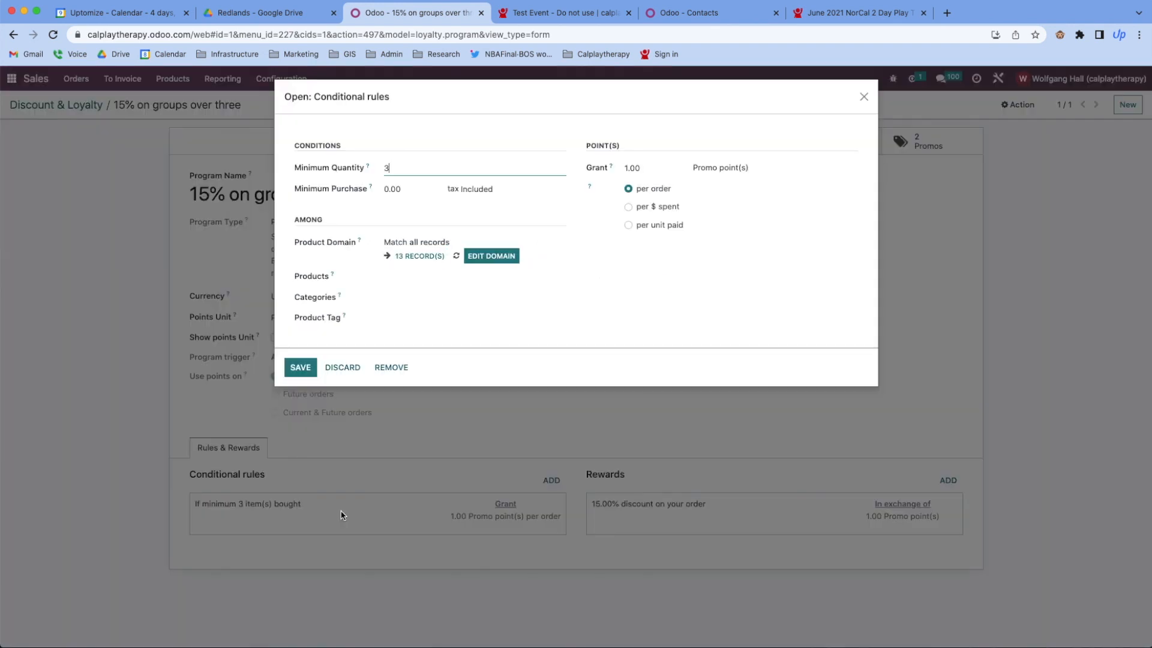
pyautogui.click(401, 278)
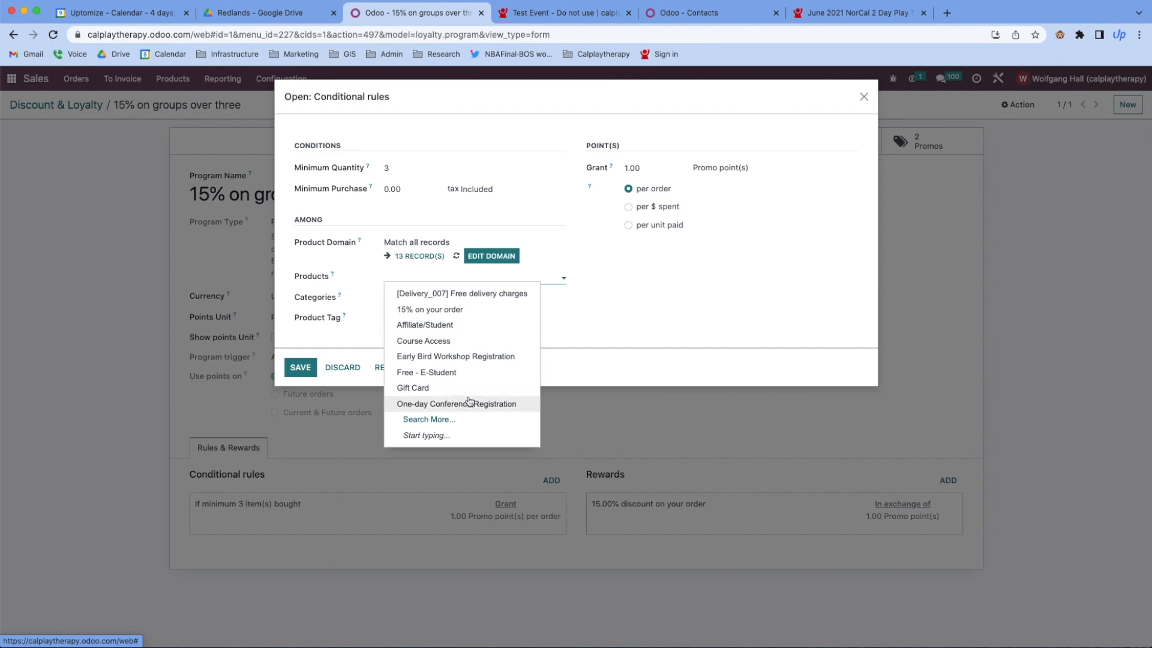
pyautogui.click(540, 277)
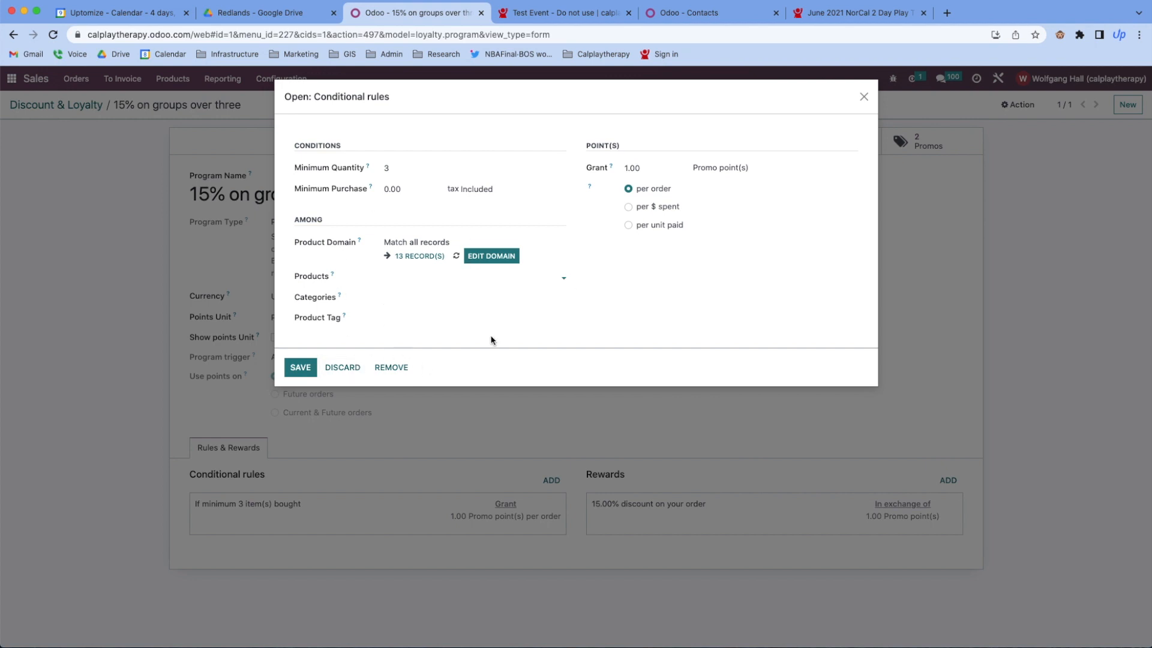
pyautogui.click(863, 96)
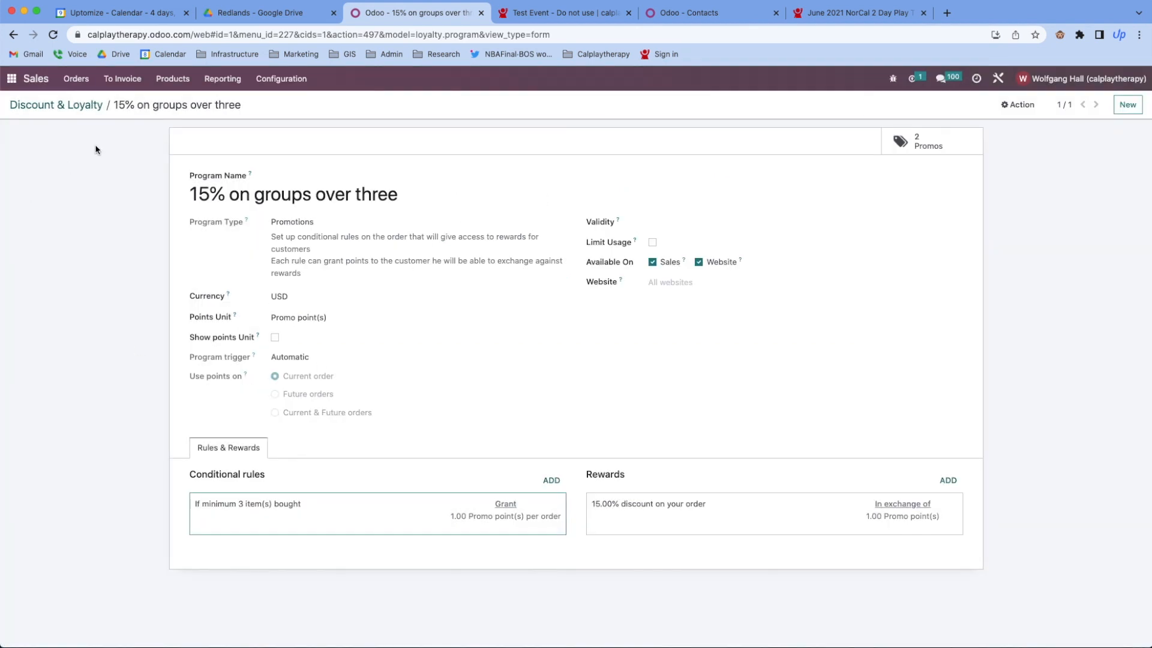
# Return to the Discount & Loyalty list and show the product-related options of Sales
pyautogui.click(50, 106)
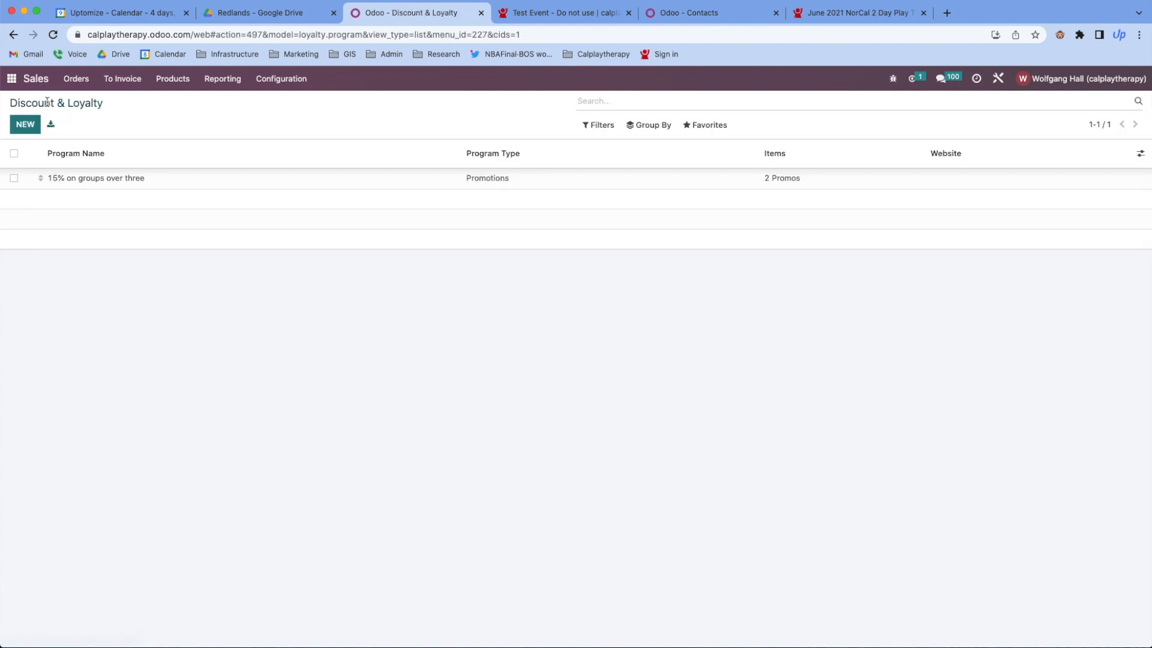
pyautogui.click(172, 85)
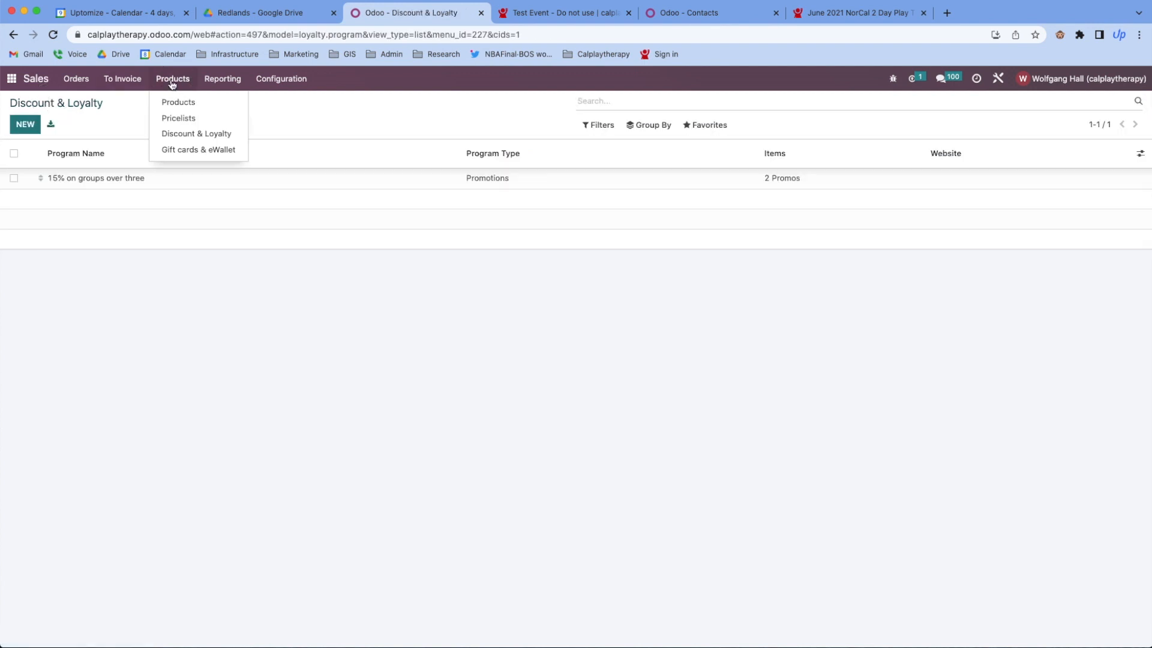